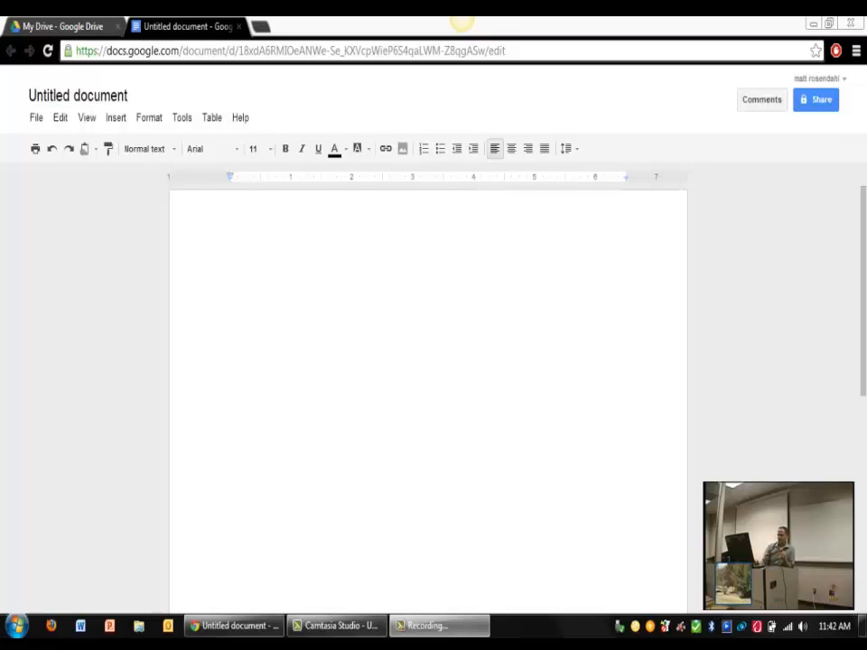
{"action": "left_click", "coordinate": [264, 26]}
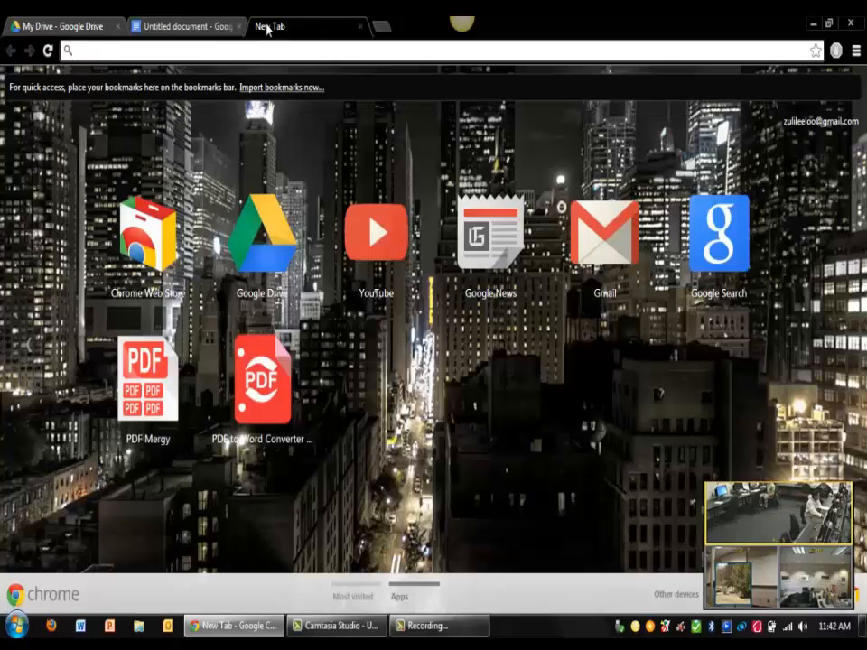
{"action": "type", "text": "www.google.com"}
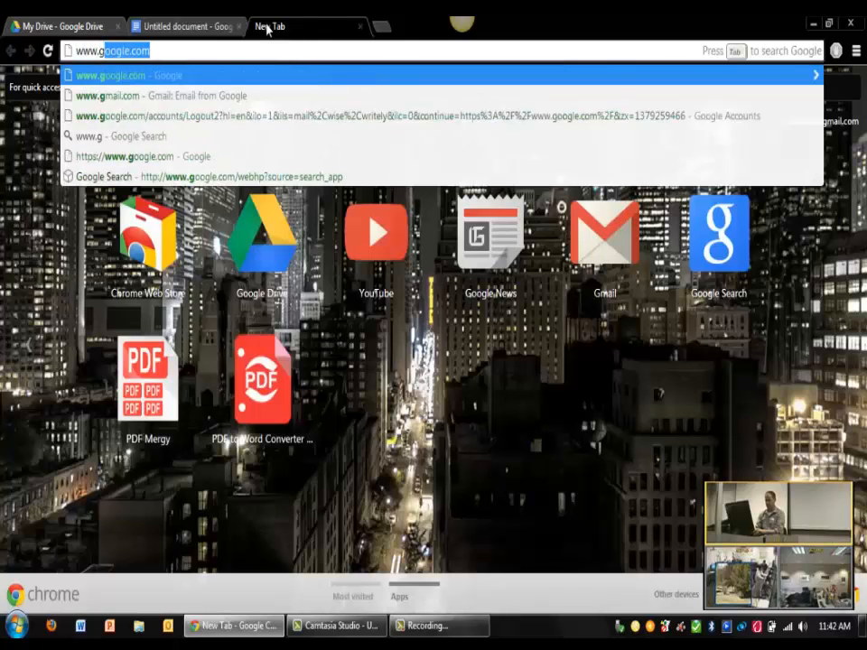
{"action": "key", "text": "Return"}
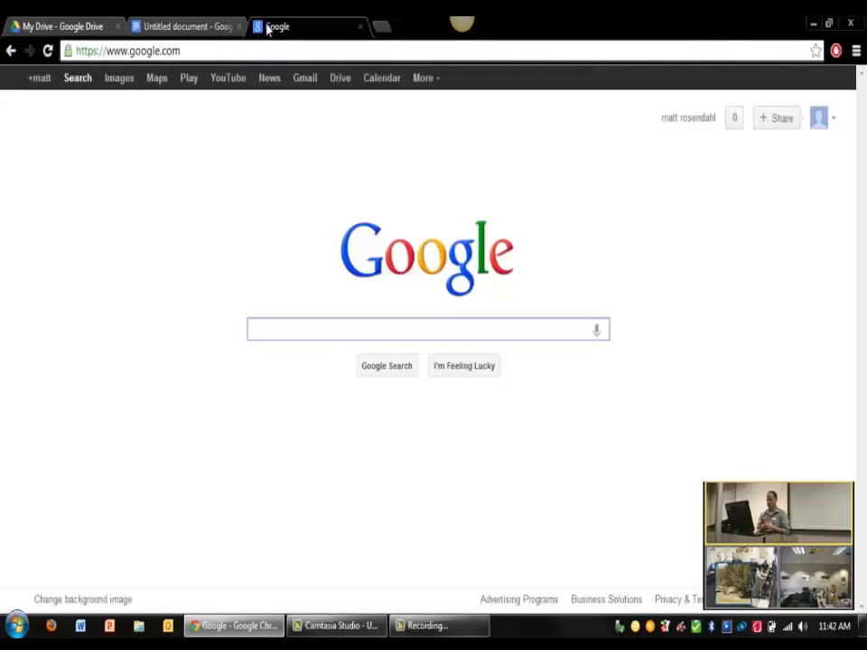
Step: Go to Google Drive's My Drive file list from the Google bar
{"action": "left_click", "coordinate": [340, 80]}
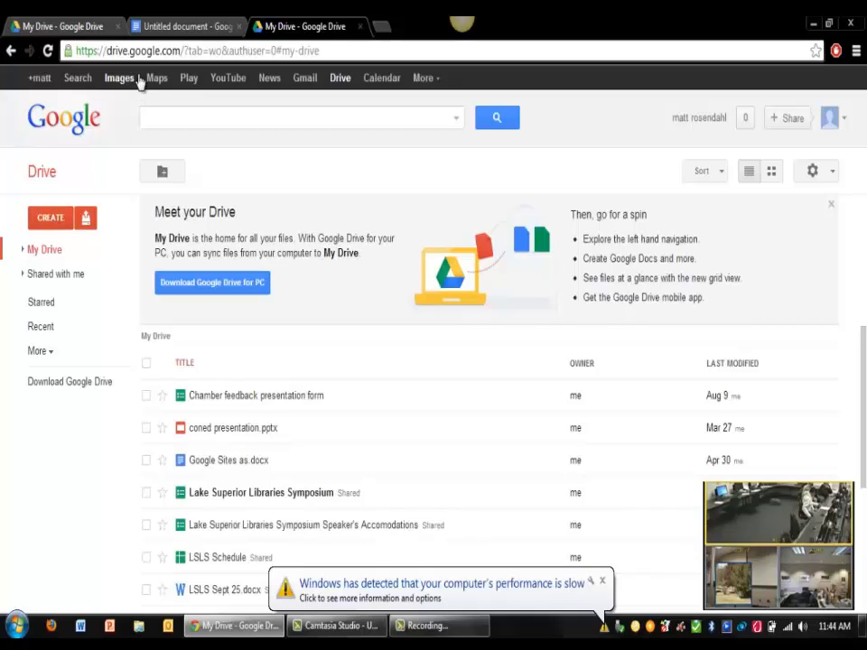
Step: Show the CREATE new-file menu, then switch to the blank Untitled document
{"action": "left_click", "coordinate": [49, 222]}
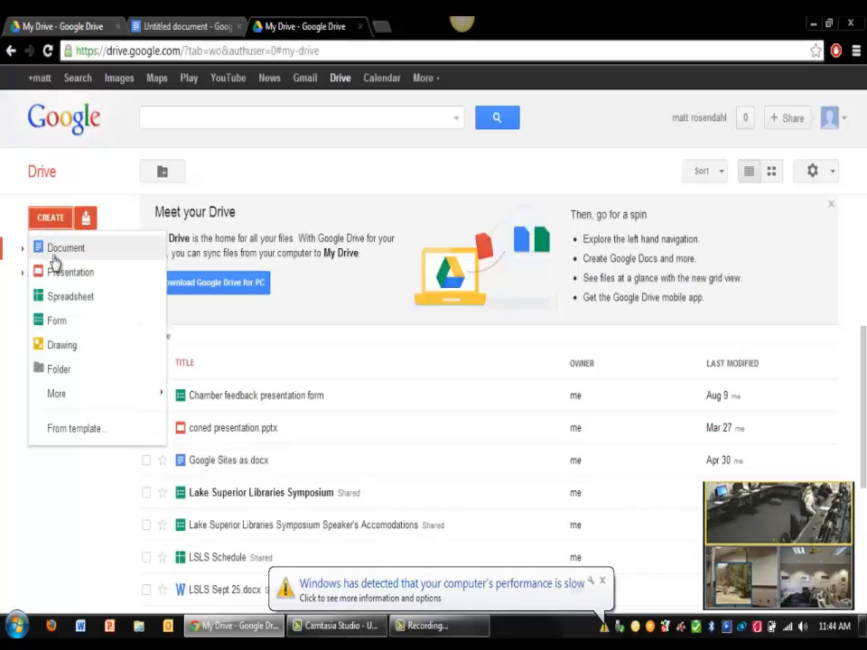
{"action": "left_click", "coordinate": [174, 29]}
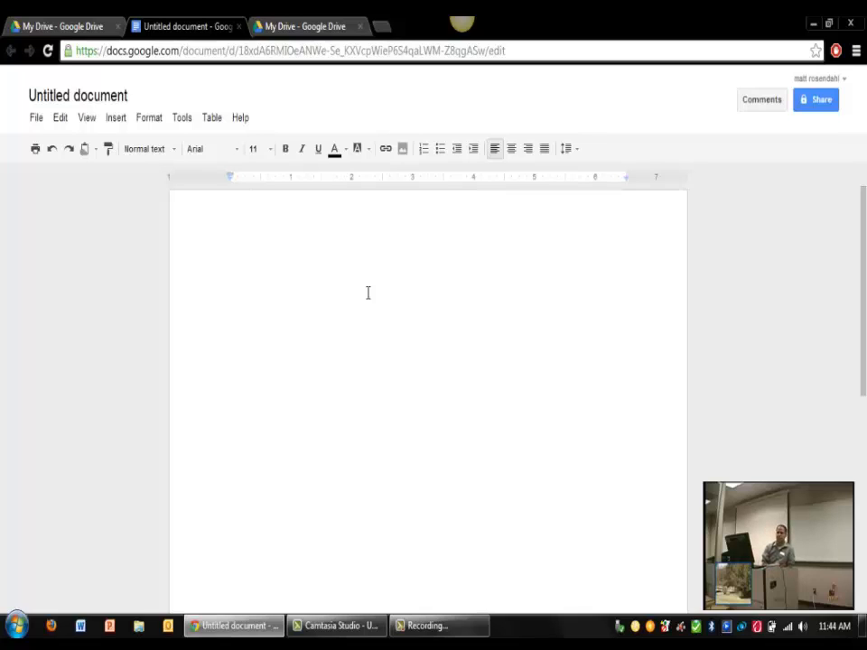
Step: Type 'You can type a document. You can edit your document. Just like Microsoft Word.'
{"action": "type", "text": "You ca"}
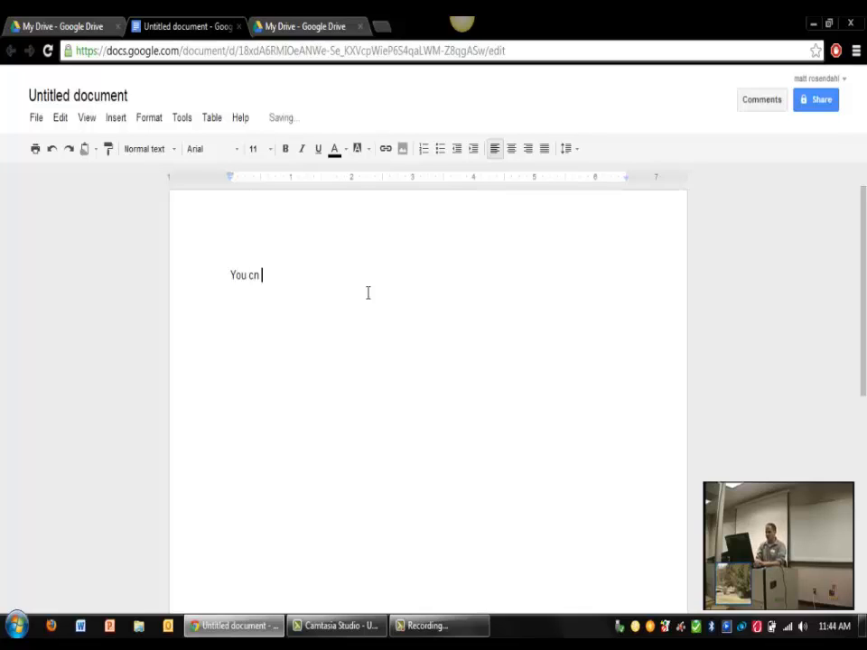
{"action": "type", "text": "n type a"}
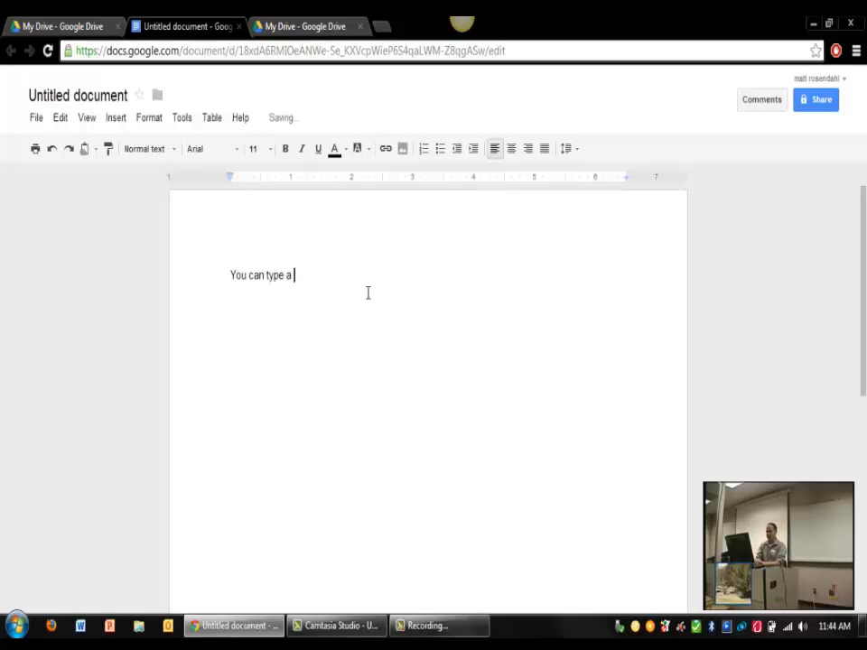
{"action": "type", "text": " doucum"}
{"action": "key", "text": "BackSpace"}
{"action": "key", "text": "BackSpace"}
{"action": "key", "text": "BackSpace"}
{"action": "key", "text": "BackSpace"}
{"action": "type", "text": "cument. "}
{"action": "type", "text": "Y"}
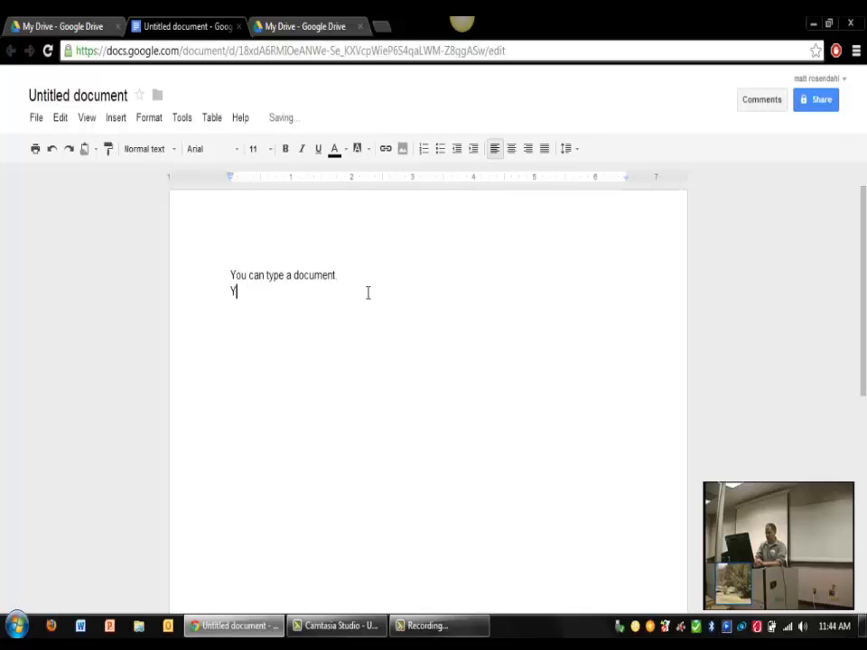
{"action": "type", "text": "ou can edit your do"}
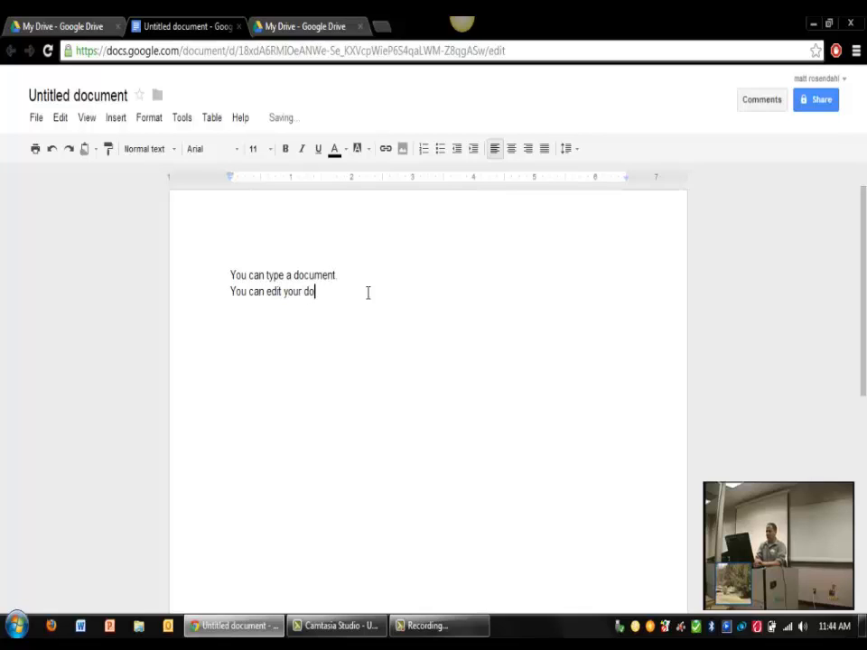
{"action": "type", "text": "cument. "}
{"action": "type", "text": "J"}
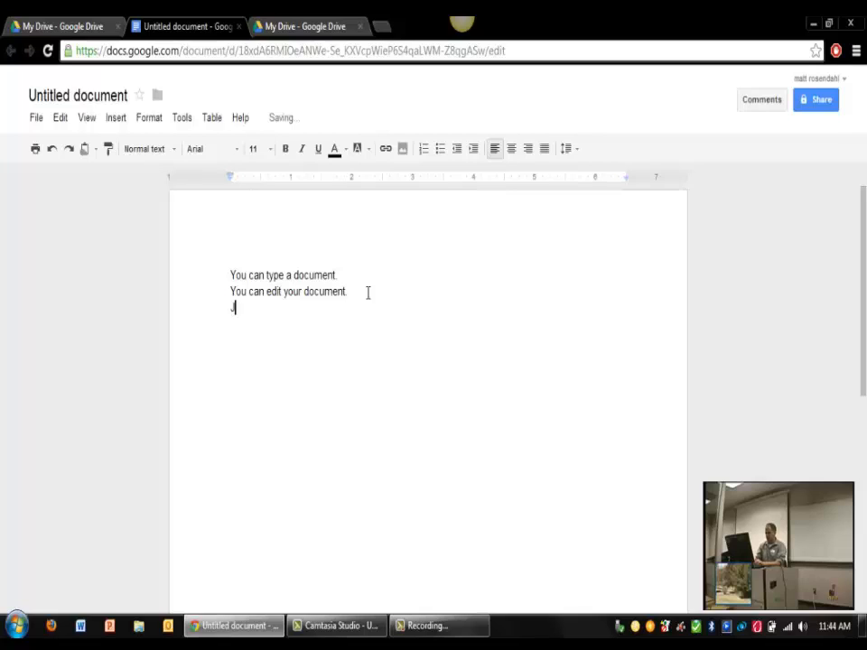
{"action": "type", "text": "ust like Microsoft Word."}
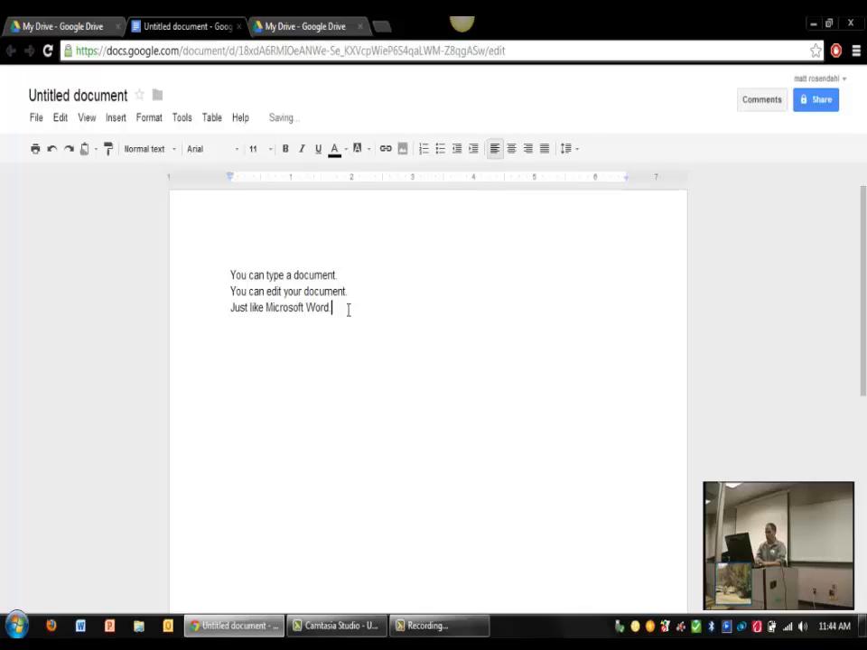
Step: Make the line 'Just like Microsoft Word.' bold, underlined and 24 pt
{"action": "left_click_drag", "start_coordinate": [229, 307], "coordinate": [347, 322]}
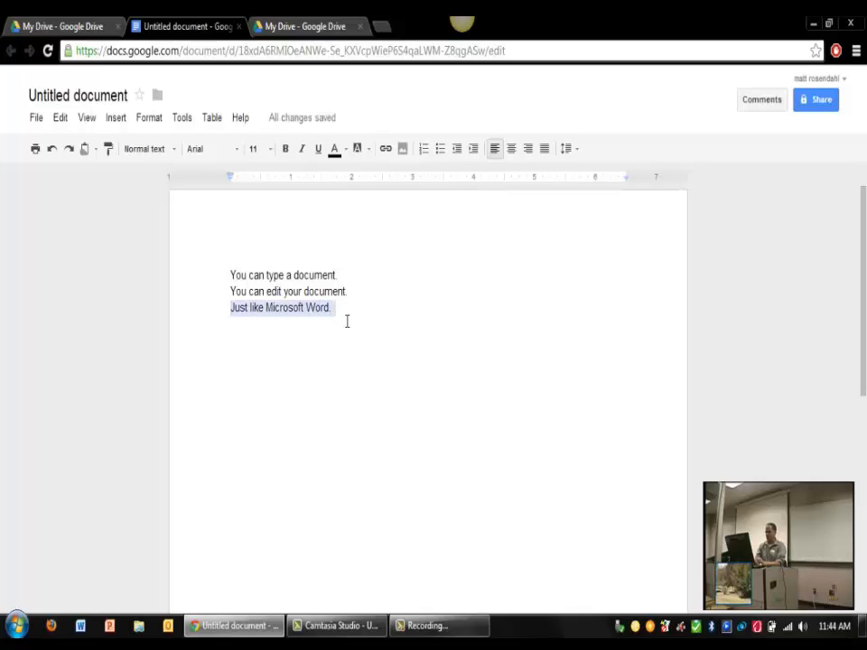
{"action": "left_click", "coordinate": [286, 150]}
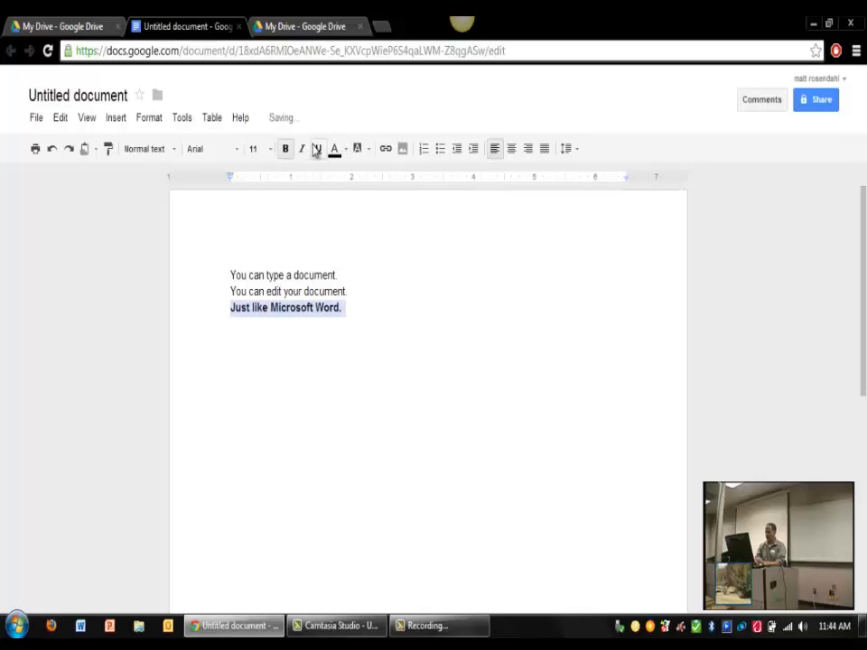
{"action": "left_click", "coordinate": [317, 149]}
{"action": "left_click", "coordinate": [268, 150]}
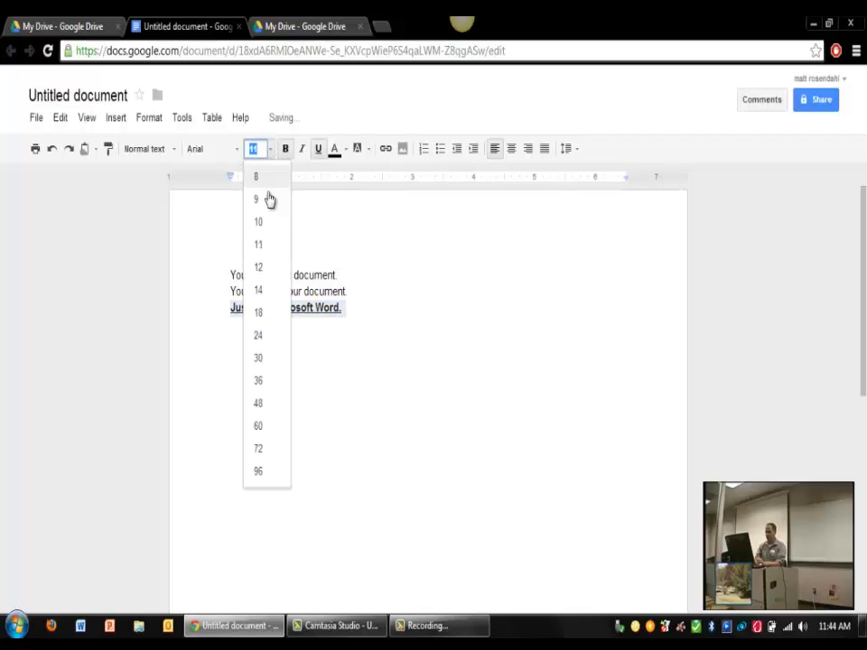
{"action": "left_click", "coordinate": [262, 246]}
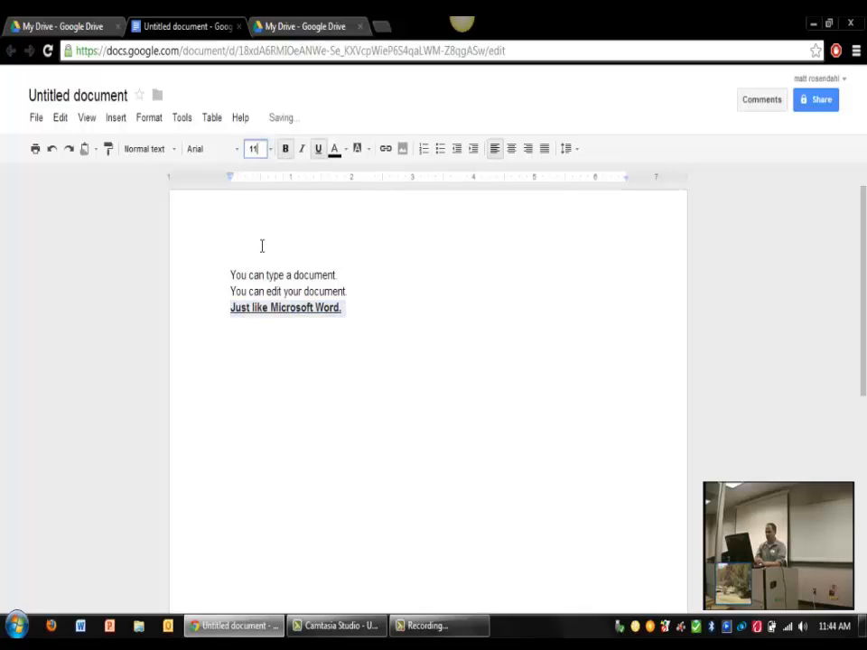
{"action": "left_click", "coordinate": [272, 152]}
{"action": "left_click", "coordinate": [258, 338]}
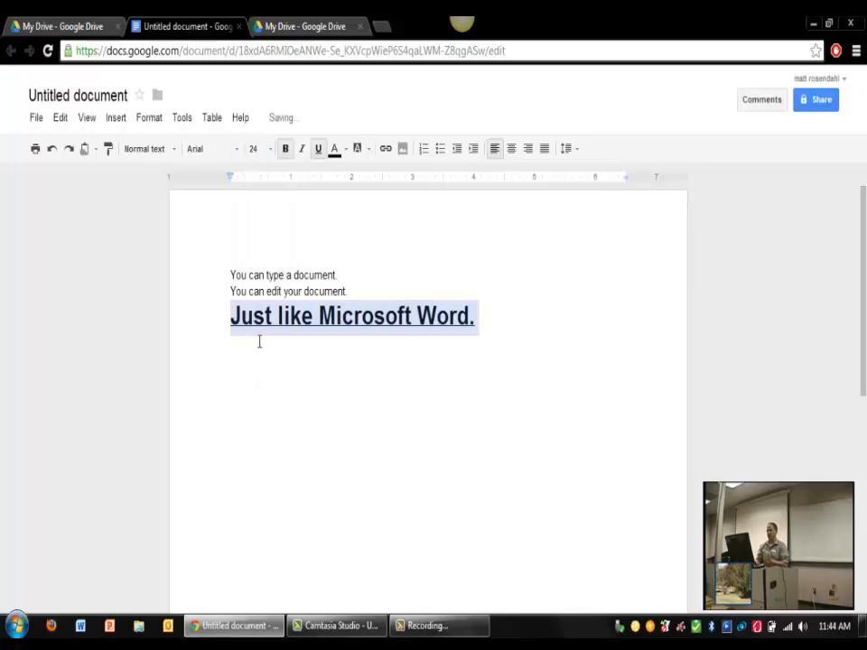
Step: Place the caret at the end of the 24 pt line to continue typing
{"action": "left_click", "coordinate": [407, 386]}
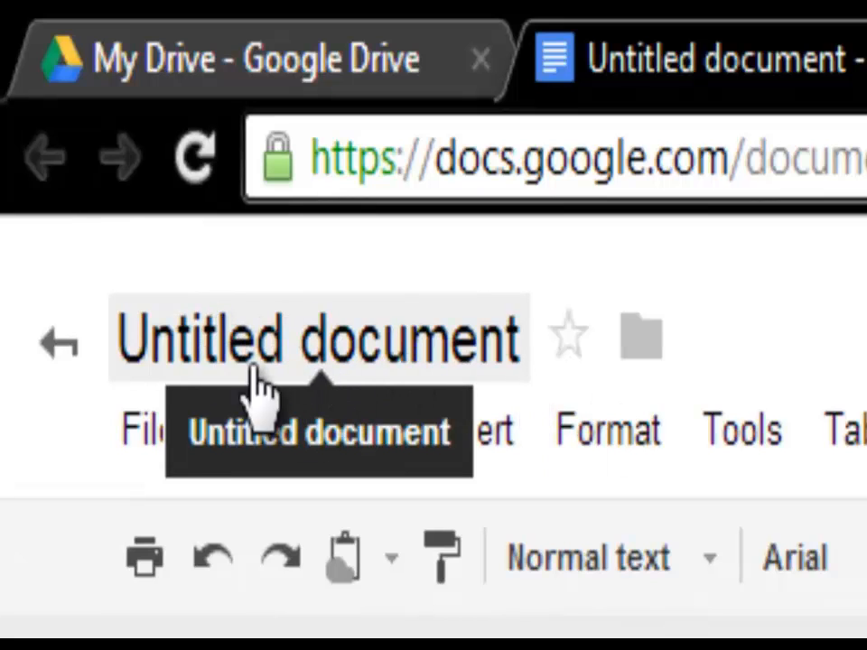
Step: Save and rename the document to the presenter's demonstration-document title
{"action": "key", "text": "ctrl+s"}
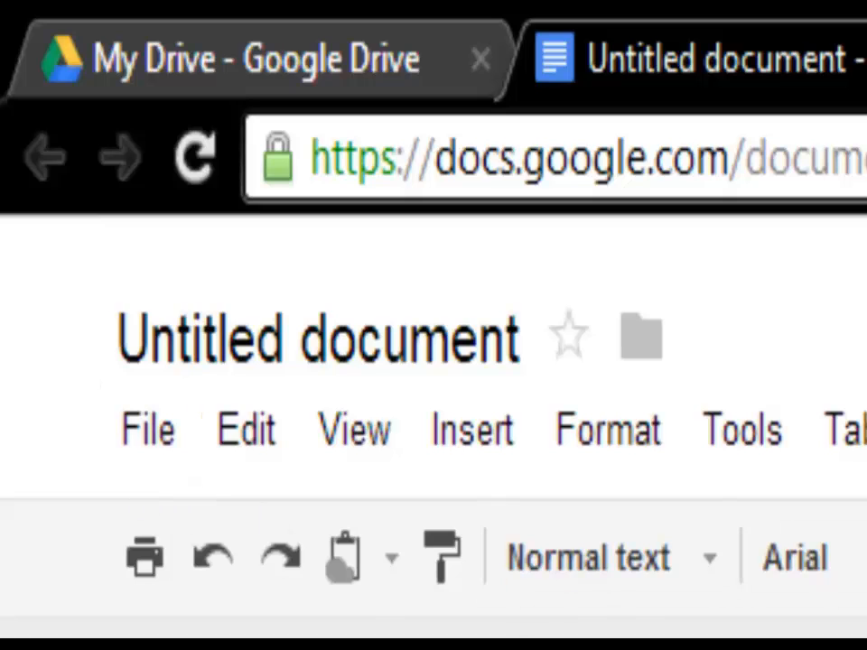
{"action": "left_click", "coordinate": [154, 432]}
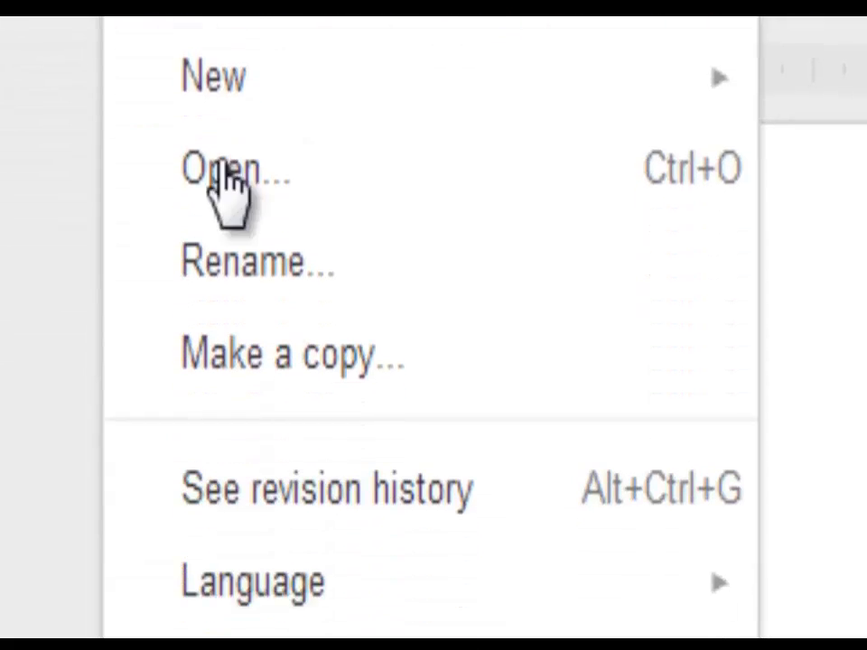
{"action": "left_click", "coordinate": [245, 262]}
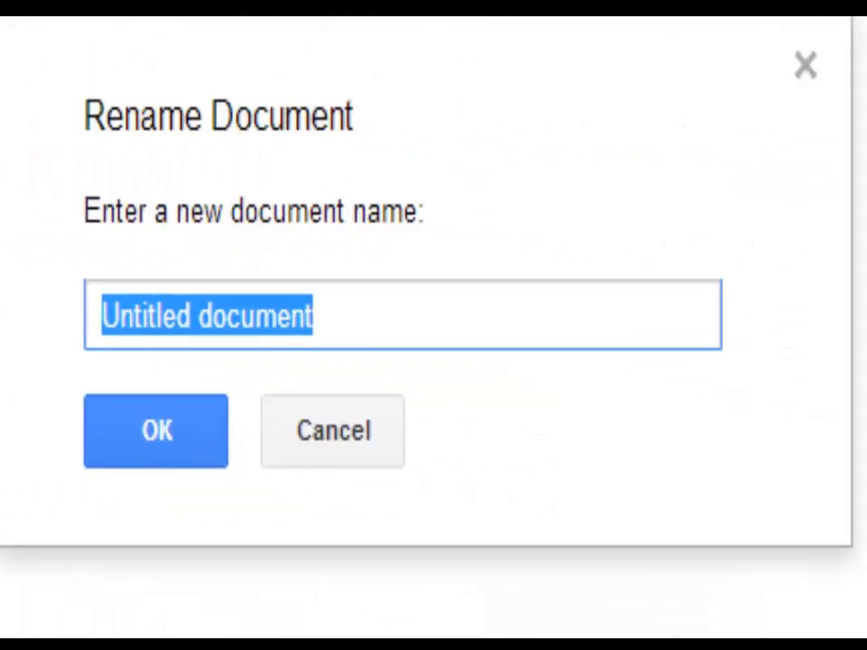
{"action": "type", "text": "Matt's demonst"}
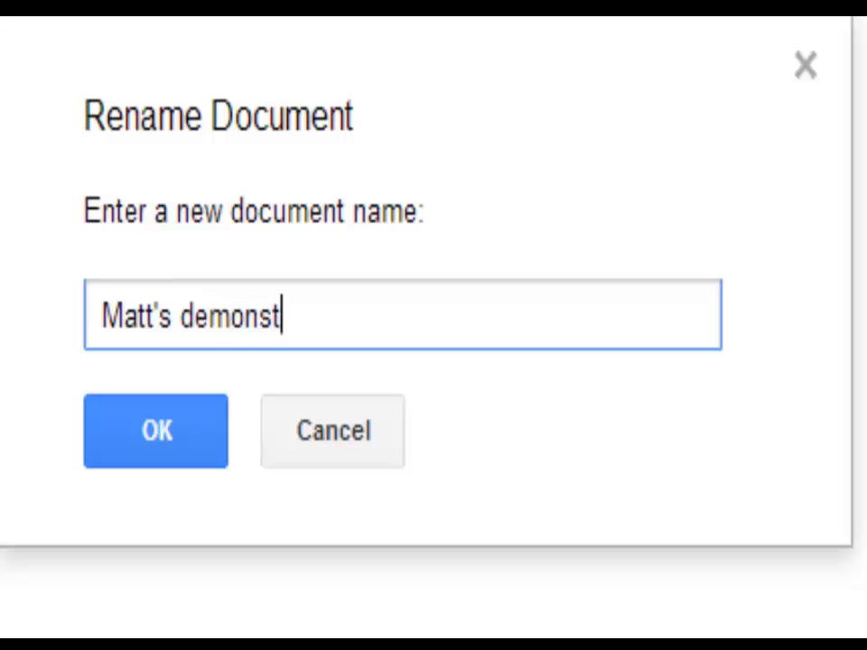
{"action": "type", "text": "ration document"}
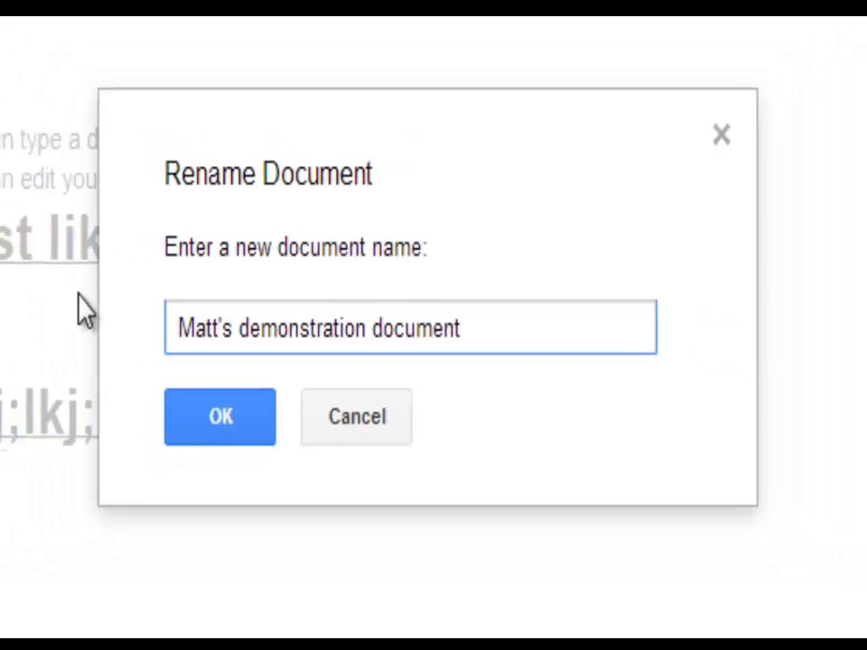
{"action": "left_click", "coordinate": [217, 417]}
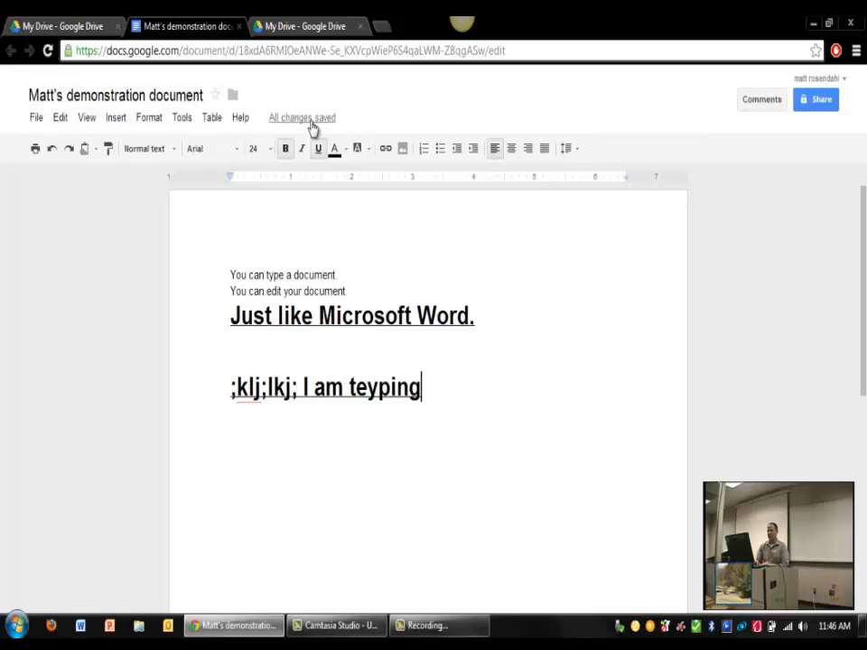
{"action": "mouse_move", "coordinate": [312, 128]}
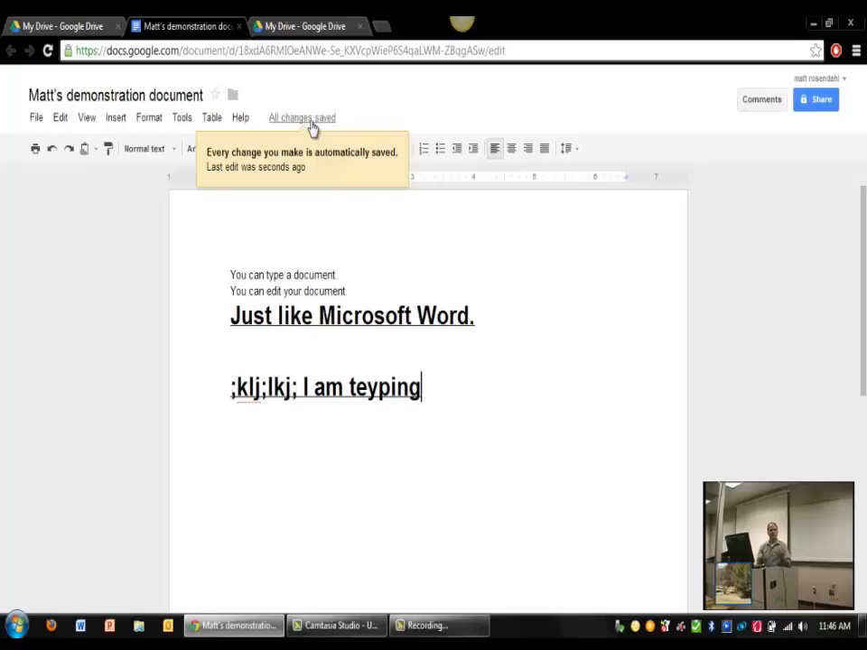
Step: Check Drive's Recent list, then return to the renamed demonstration document
{"action": "left_click", "coordinate": [43, 32]}
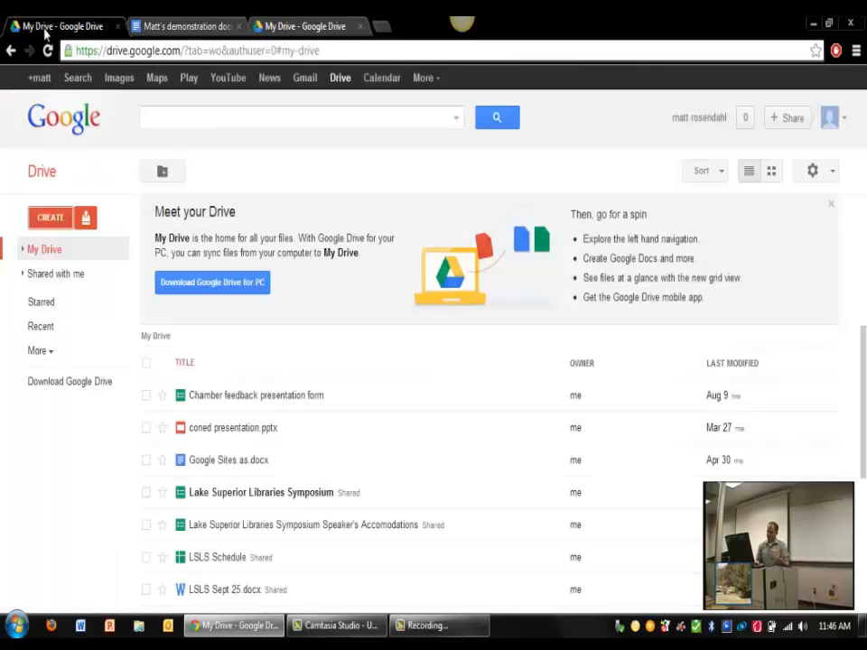
{"action": "left_click", "coordinate": [340, 80]}
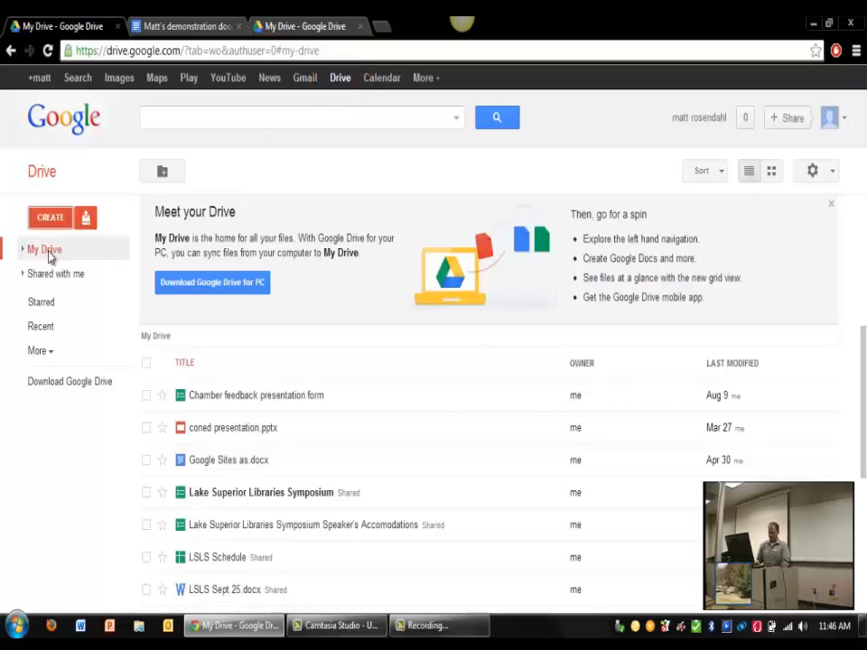
{"action": "left_click", "coordinate": [42, 327]}
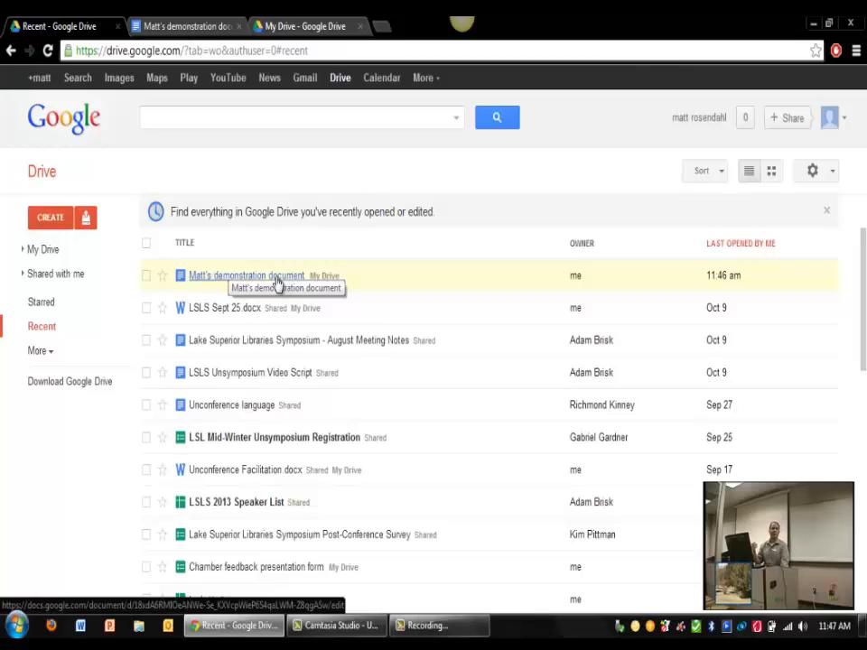
{"action": "left_click", "coordinate": [179, 30]}
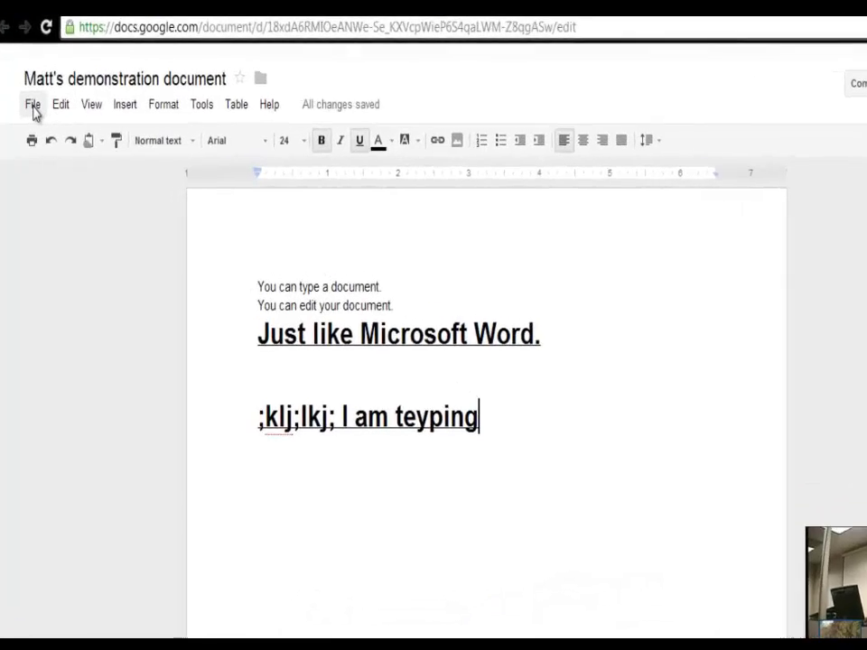
{"action": "left_click", "coordinate": [36, 120]}
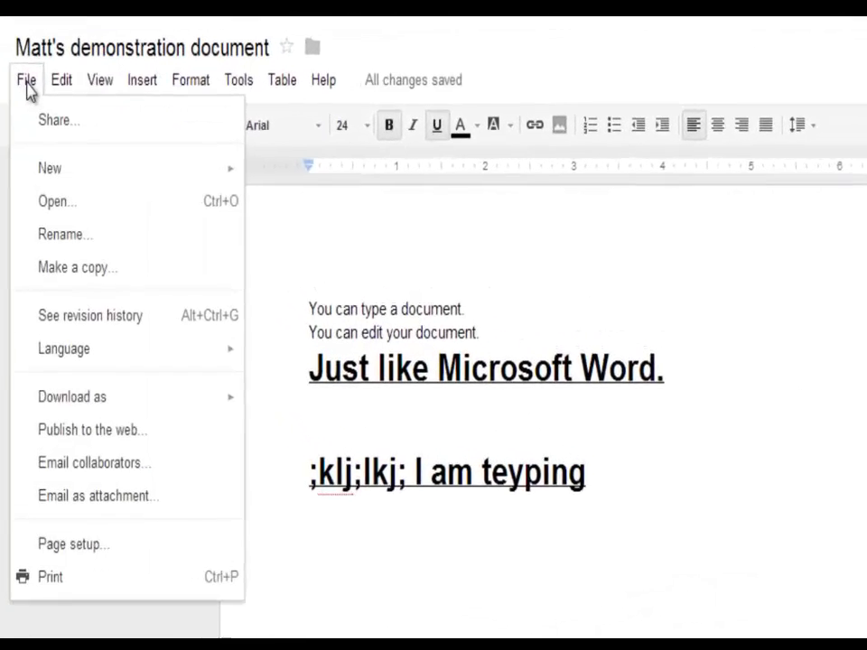
{"action": "mouse_move", "coordinate": [78, 410]}
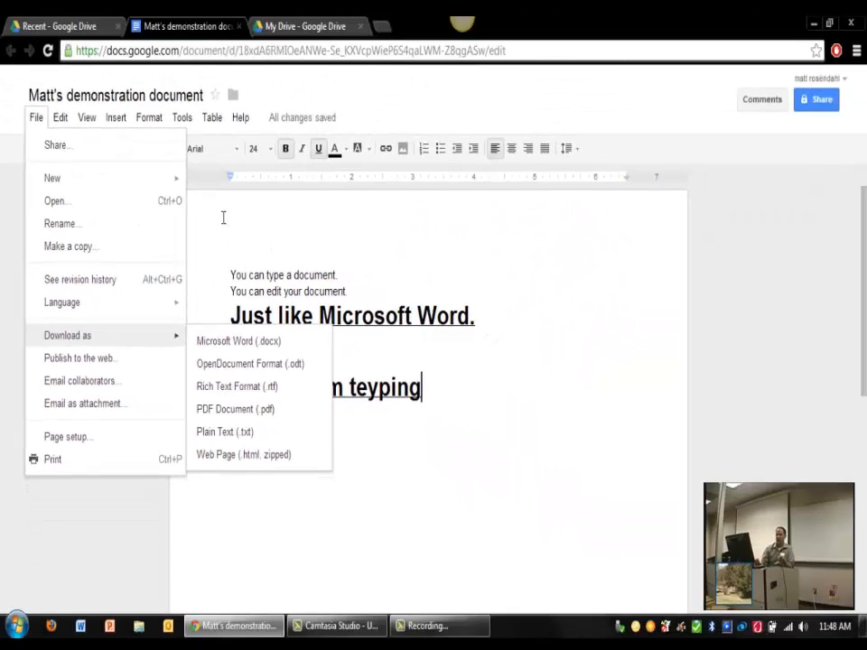
{"action": "left_click", "coordinate": [330, 114]}
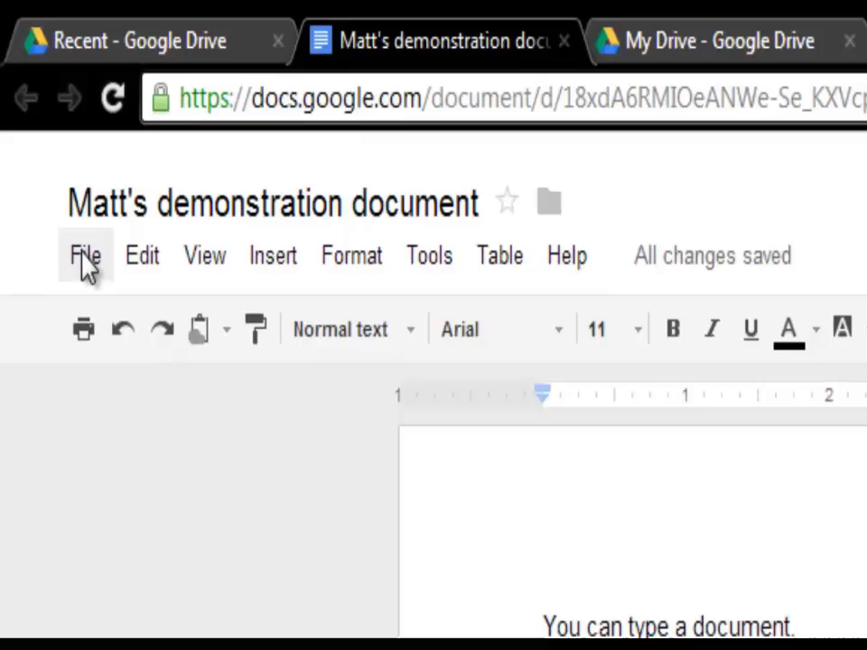
Step: Change the document's link visibility to 'Anyone with the link' and save
{"action": "left_click", "coordinate": [36, 119]}
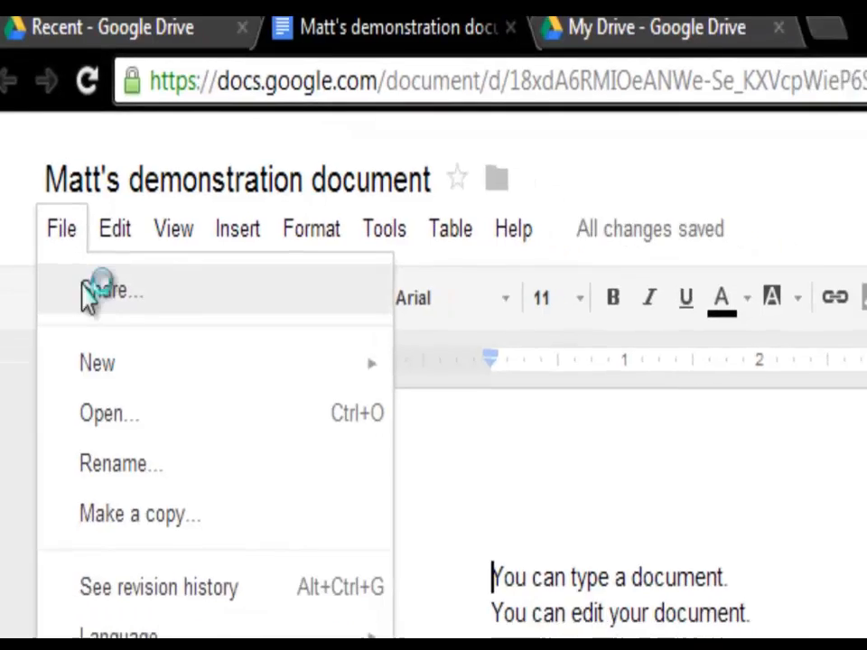
{"action": "left_click", "coordinate": [112, 323]}
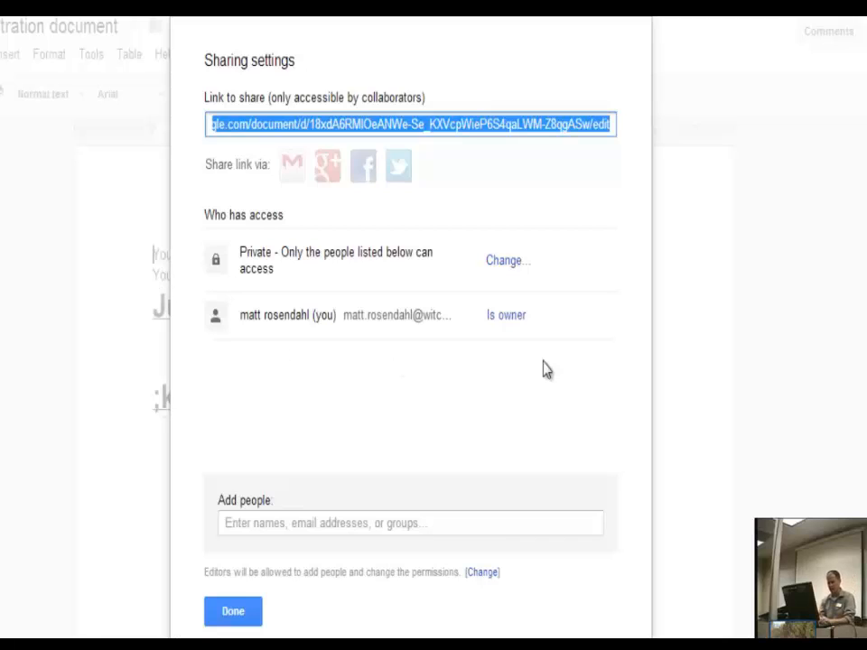
{"action": "left_click", "coordinate": [509, 264]}
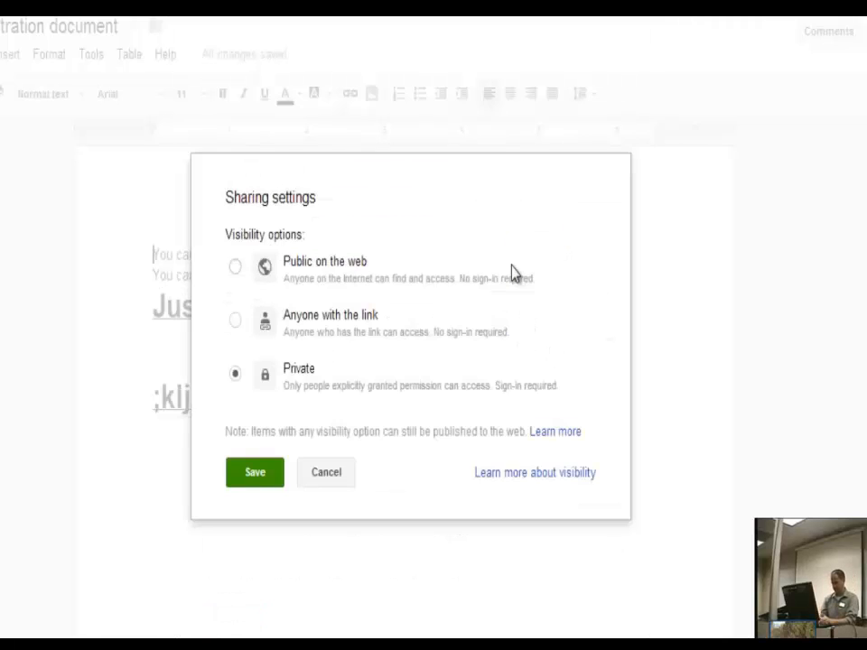
{"action": "left_click", "coordinate": [235, 319]}
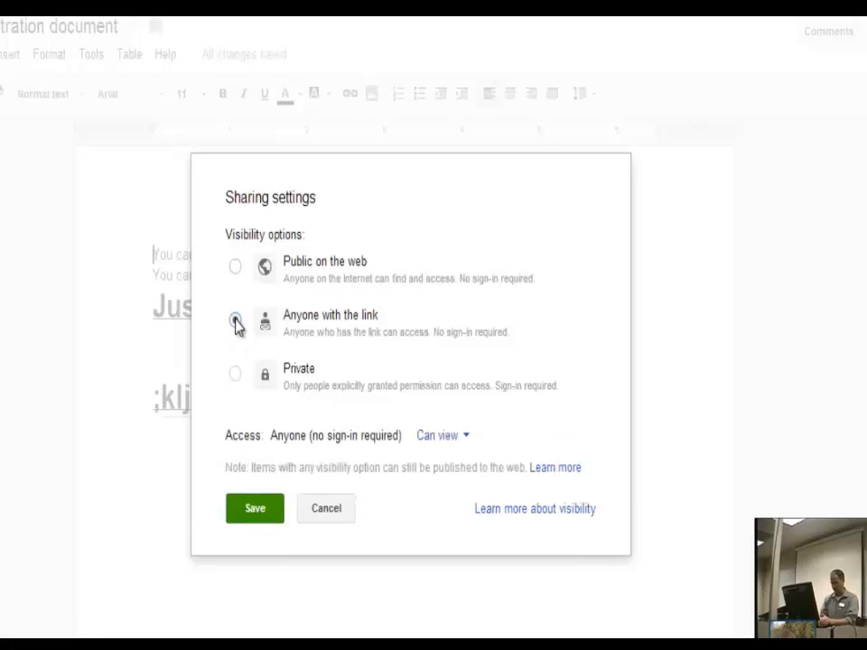
{"action": "left_click", "coordinate": [266, 512]}
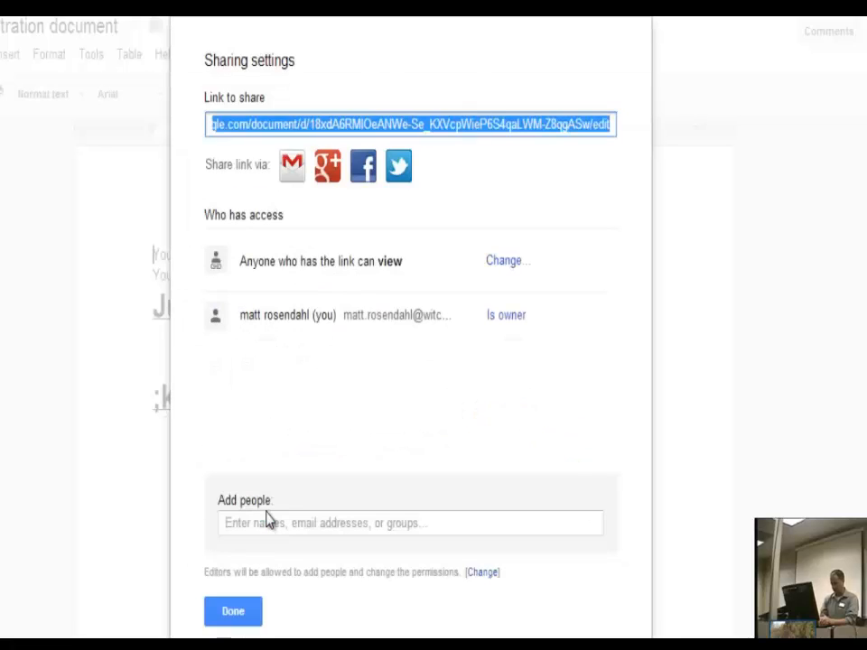
Step: Add a collaborator's e-mail address with edit access and share the document
{"action": "left_click", "coordinate": [292, 166]}
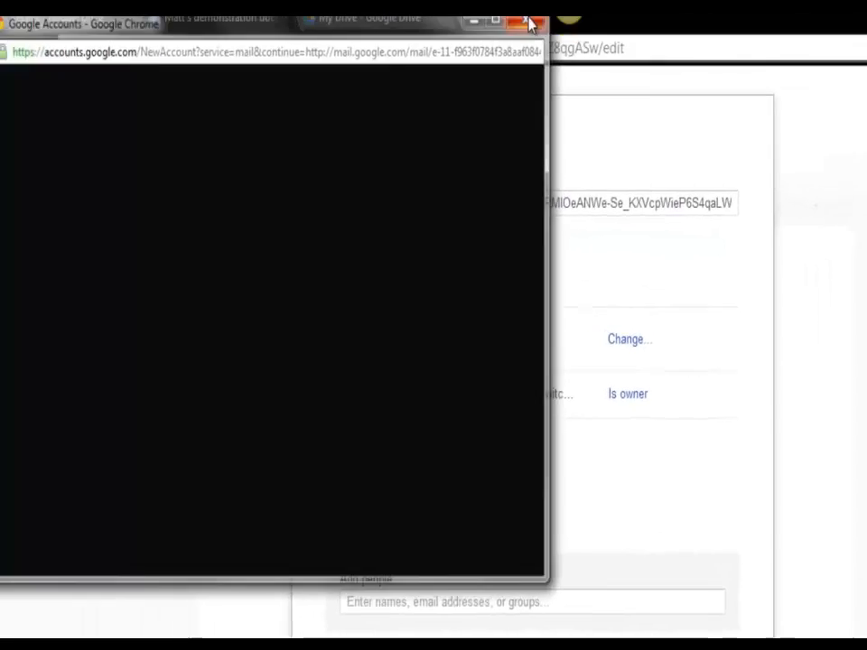
{"action": "left_click", "coordinate": [466, 2]}
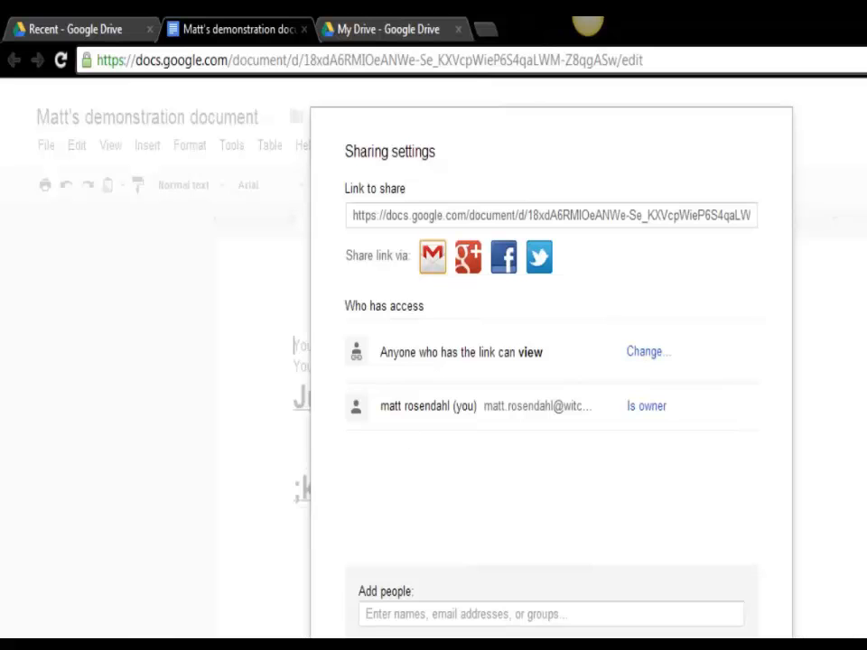
{"action": "left_click", "coordinate": [421, 614]}
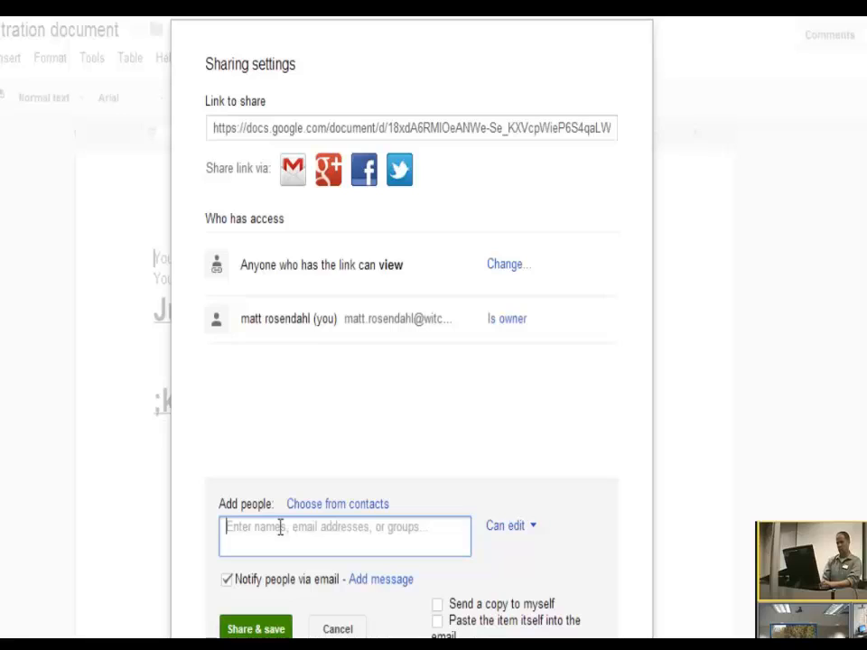
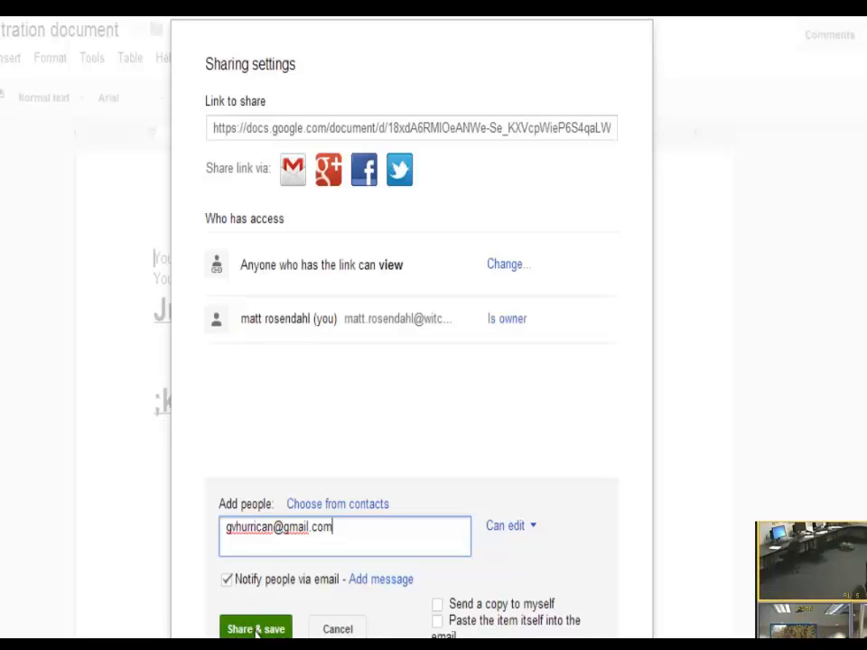
{"action": "left_click", "coordinate": [257, 630]}
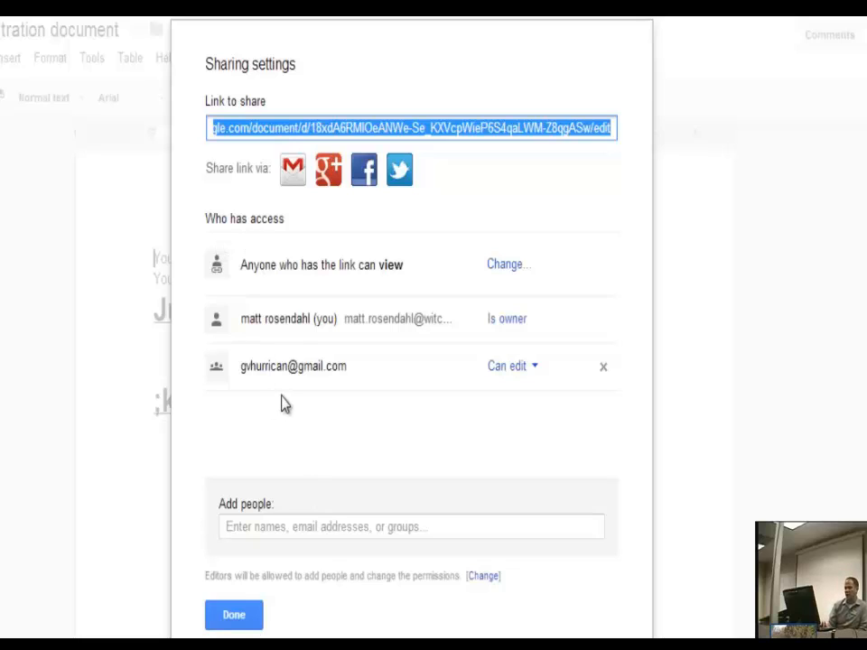
Step: Keep the collaborator at Can edit, save changes, and close the sharing settings
{"action": "left_click", "coordinate": [529, 379]}
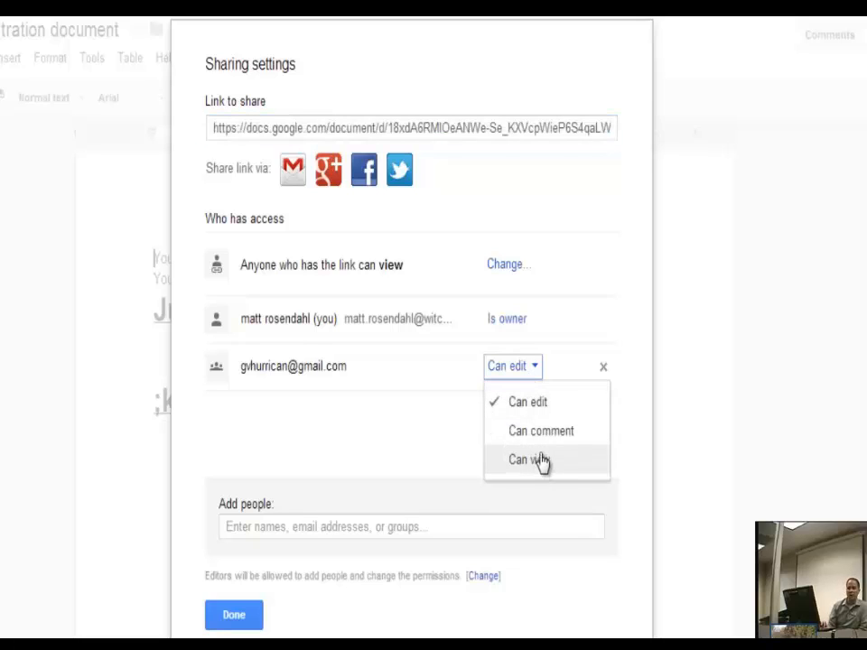
{"action": "left_click", "coordinate": [524, 401]}
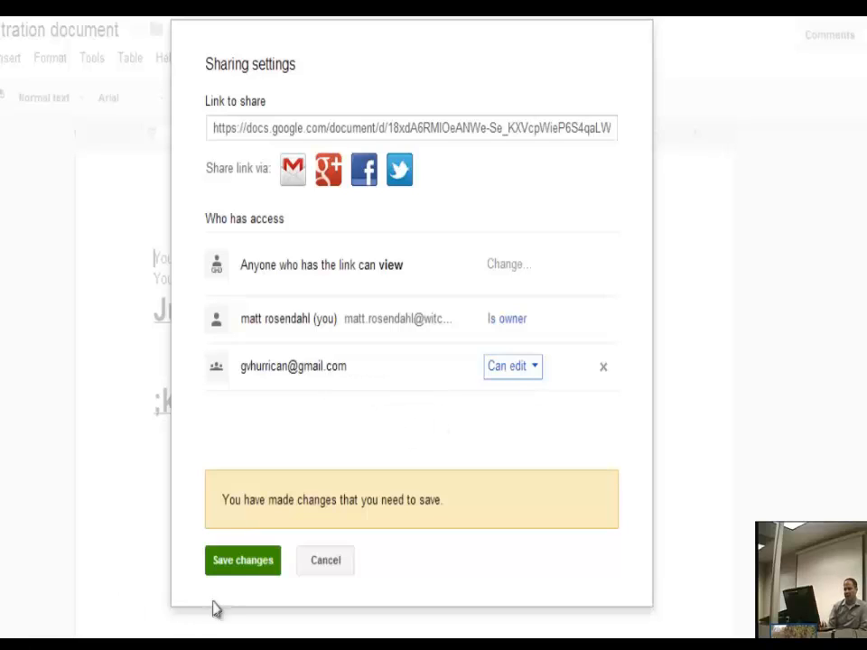
{"action": "left_click", "coordinate": [244, 561]}
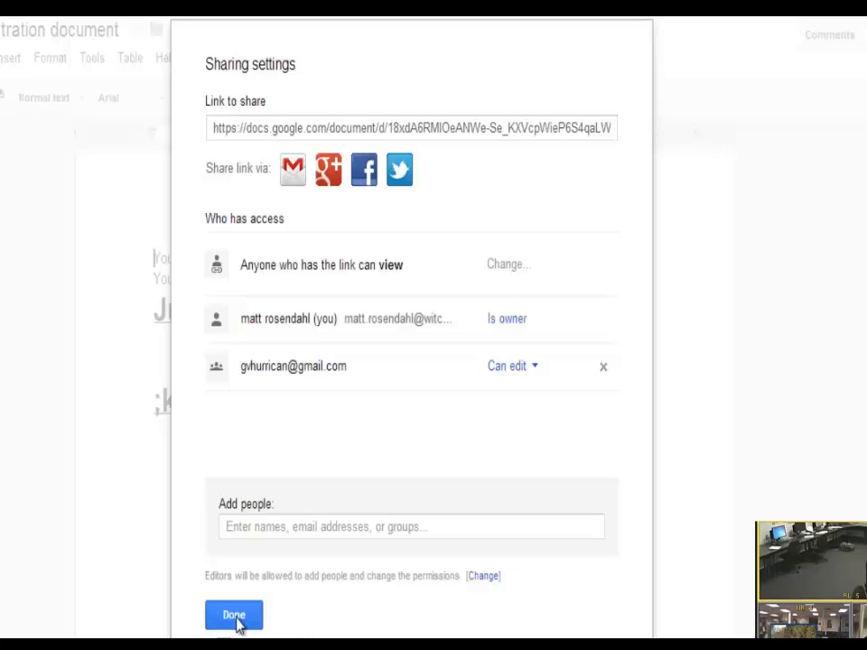
{"action": "left_click", "coordinate": [234, 616]}
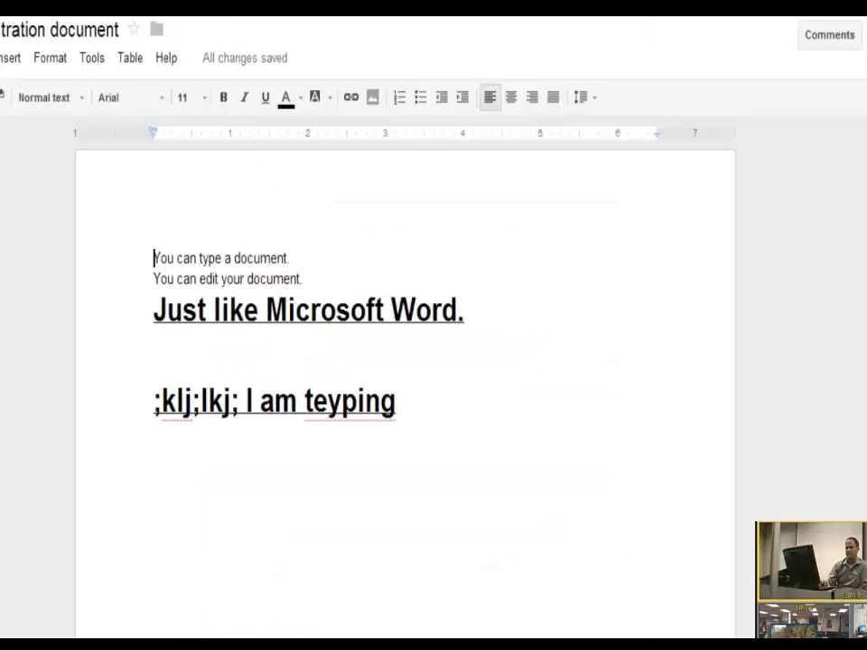
Step: Browse Drive's Shared with me and Recent lists, then reopen the demonstration document from Recent
{"action": "key", "text": "ctrl+w"}
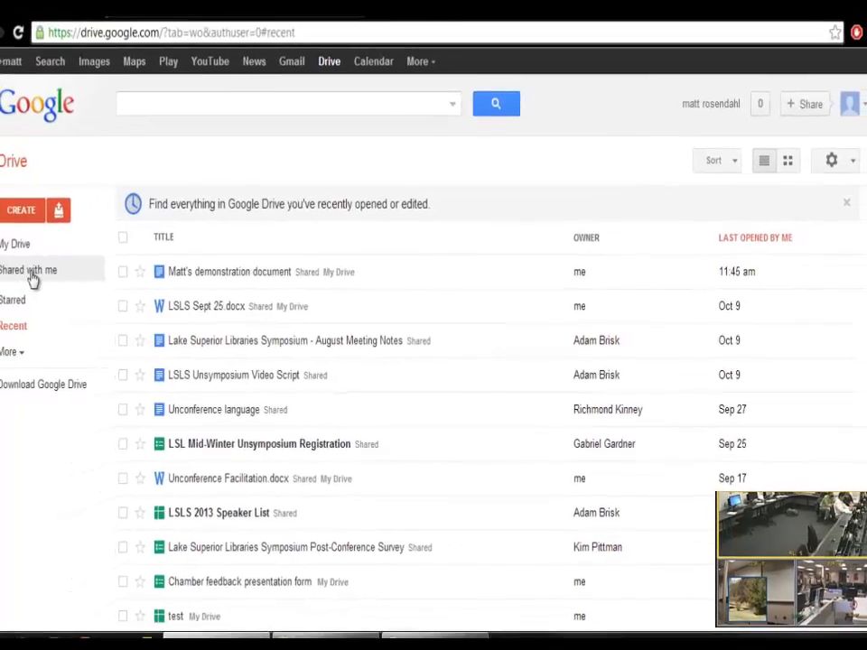
{"action": "left_click", "coordinate": [59, 276]}
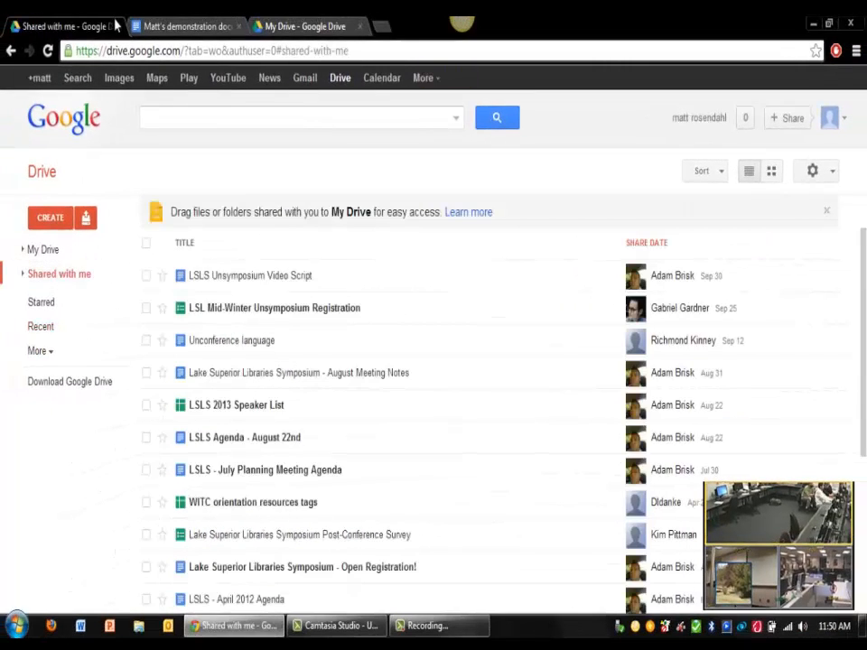
{"action": "left_click", "coordinate": [174, 28]}
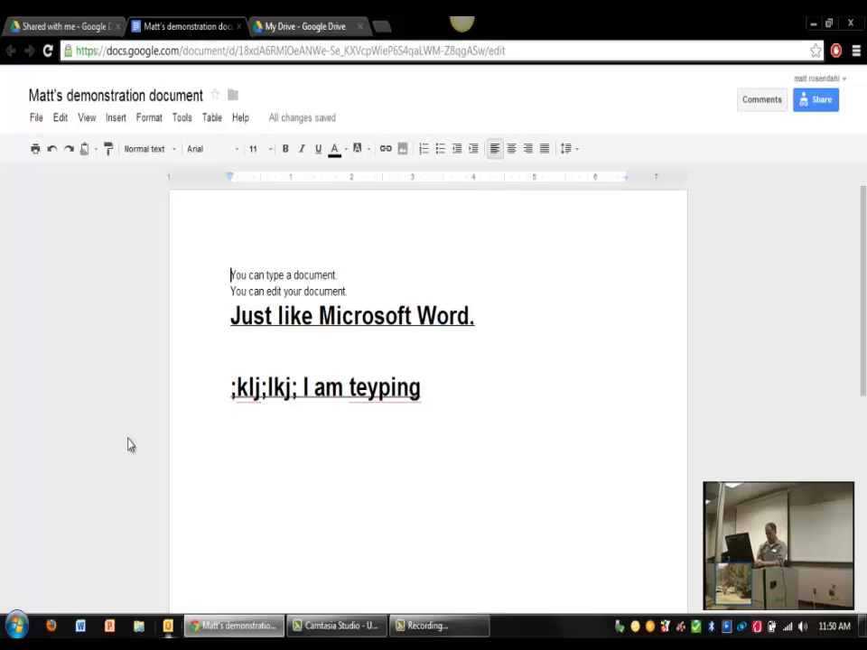
{"action": "left_click", "coordinate": [57, 27]}
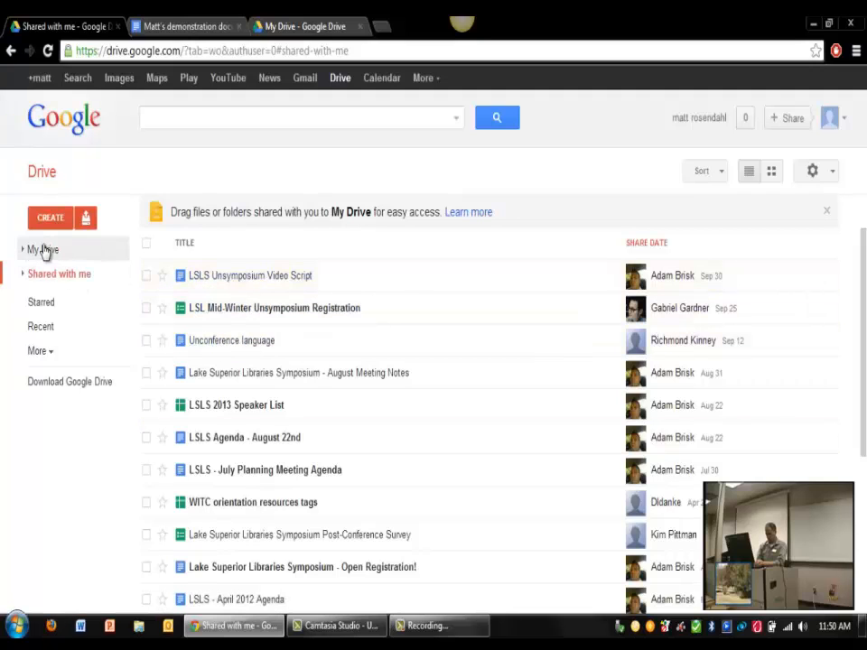
{"action": "left_click", "coordinate": [51, 329]}
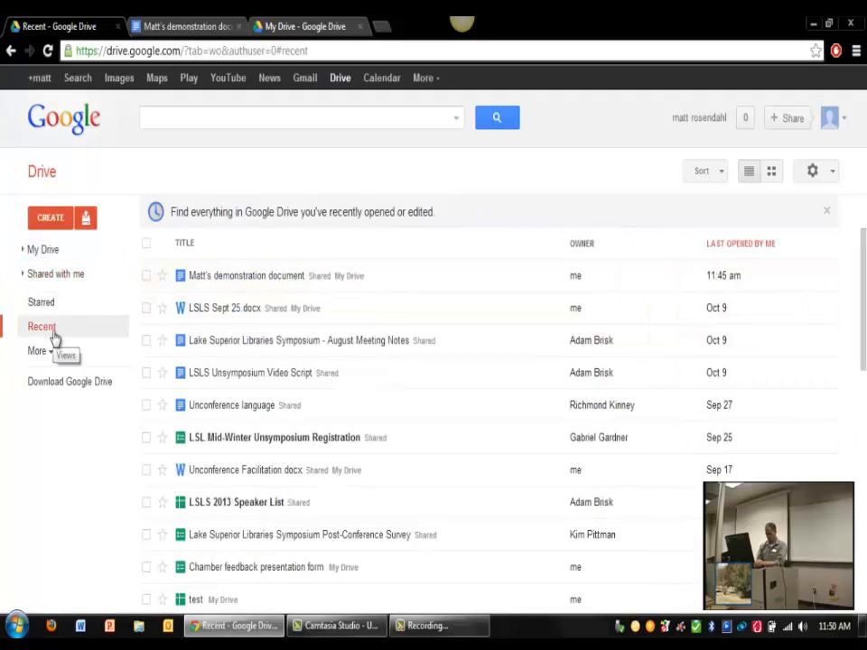
{"action": "left_click", "coordinate": [297, 280]}
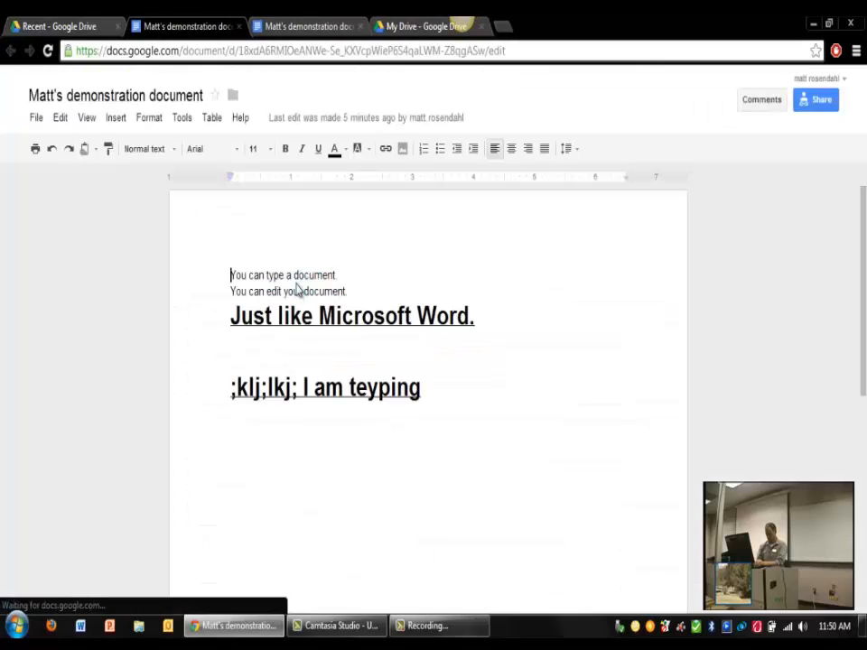
Step: Share the document with the collaborator's e-mail address as an editor, then close Sharing settings
{"action": "left_click", "coordinate": [827, 101]}
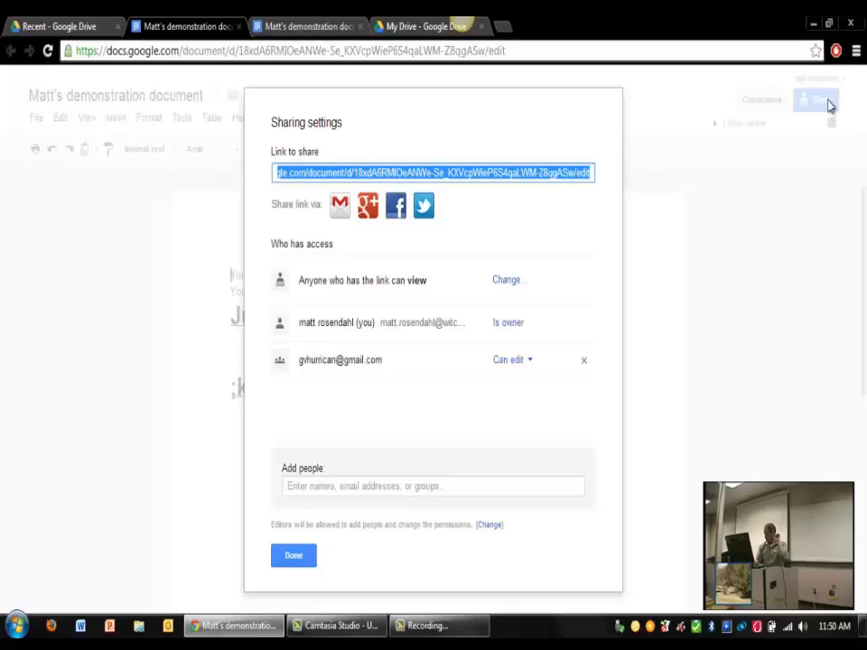
{"action": "left_click", "coordinate": [358, 488]}
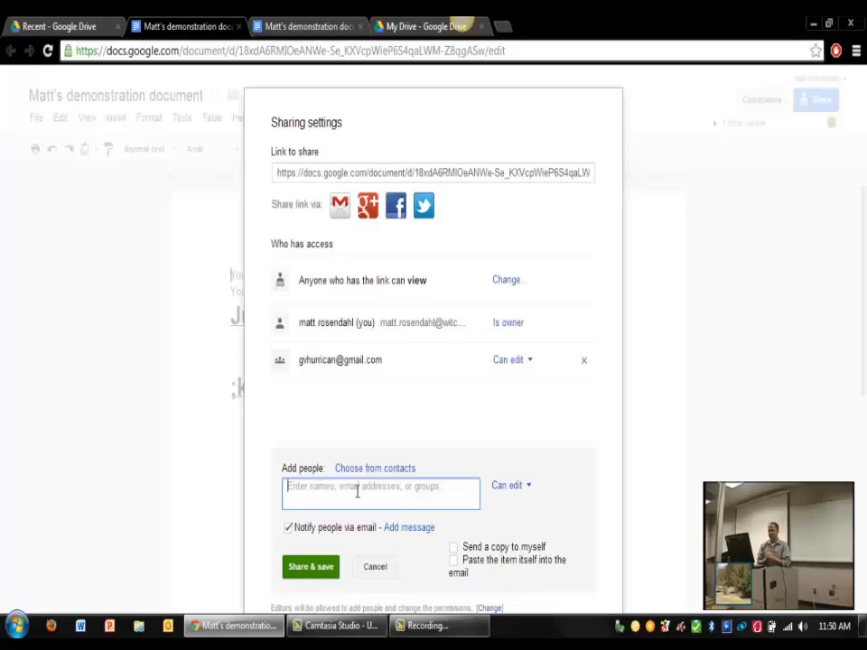
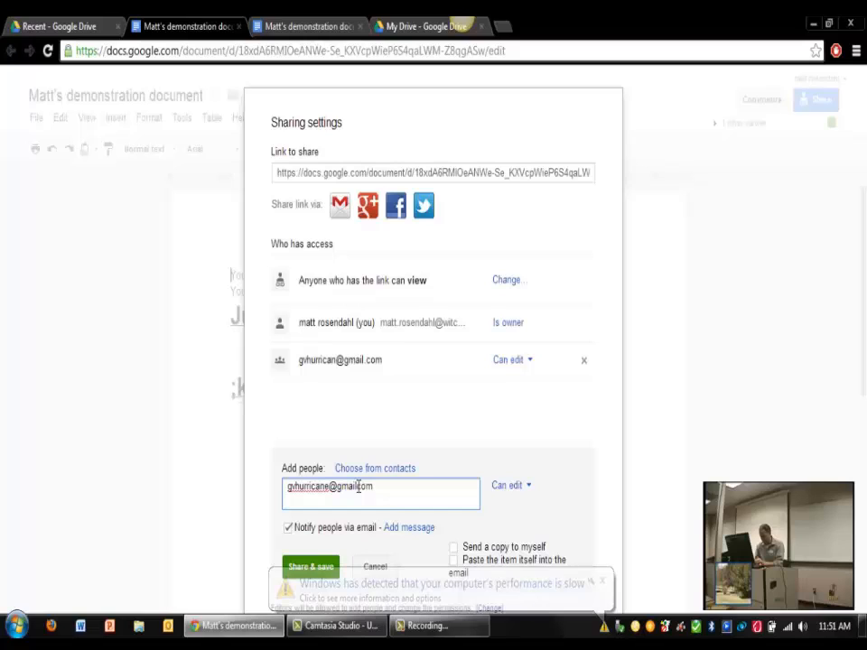
{"action": "left_click", "coordinate": [329, 566]}
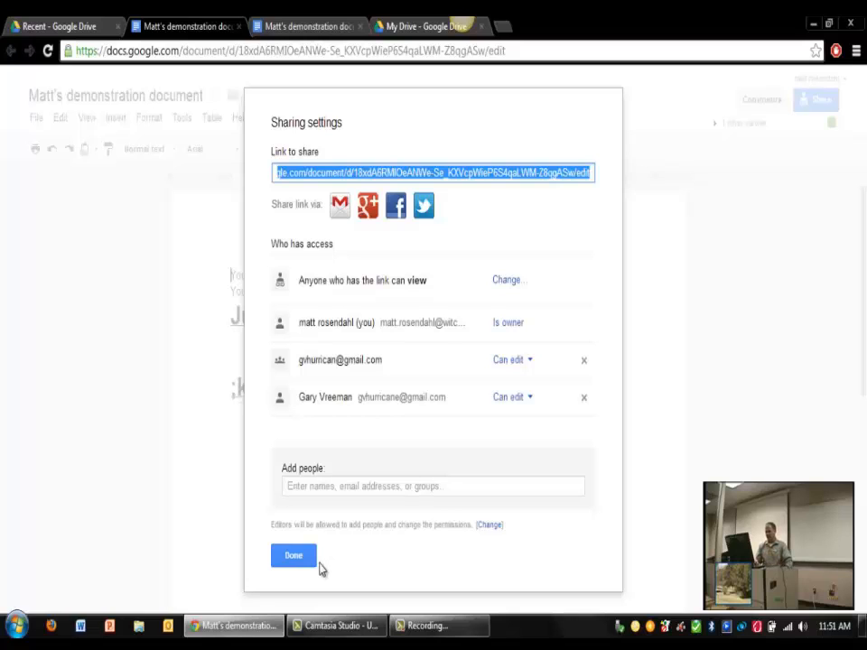
{"action": "left_click", "coordinate": [303, 561]}
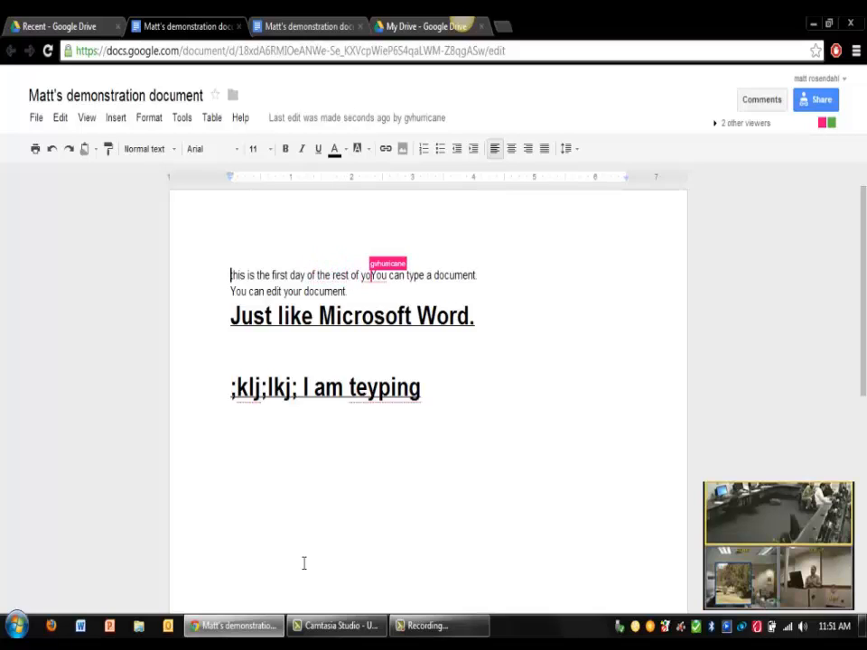
Step: Add a new line below the teyping line thanking the collaborator by name for demonstrating
{"action": "left_click", "coordinate": [351, 508]}
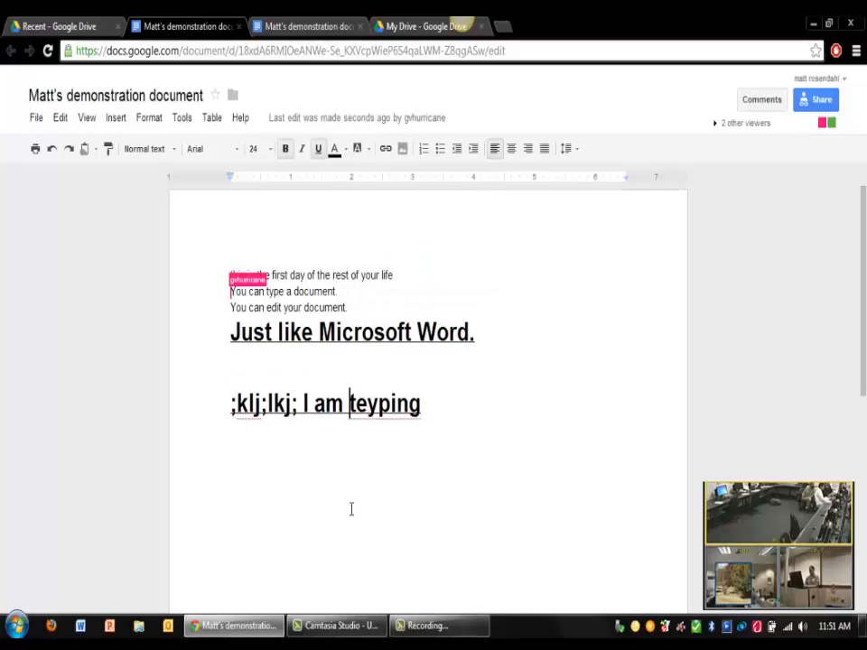
{"action": "key", "text": "Right"}
{"action": "key", "text": "Right"}
{"action": "key", "text": "Right"}
{"action": "key", "text": "Right"}
{"action": "key", "text": "Right"}
{"action": "key", "text": "Right"}
{"action": "key", "text": "Right"}
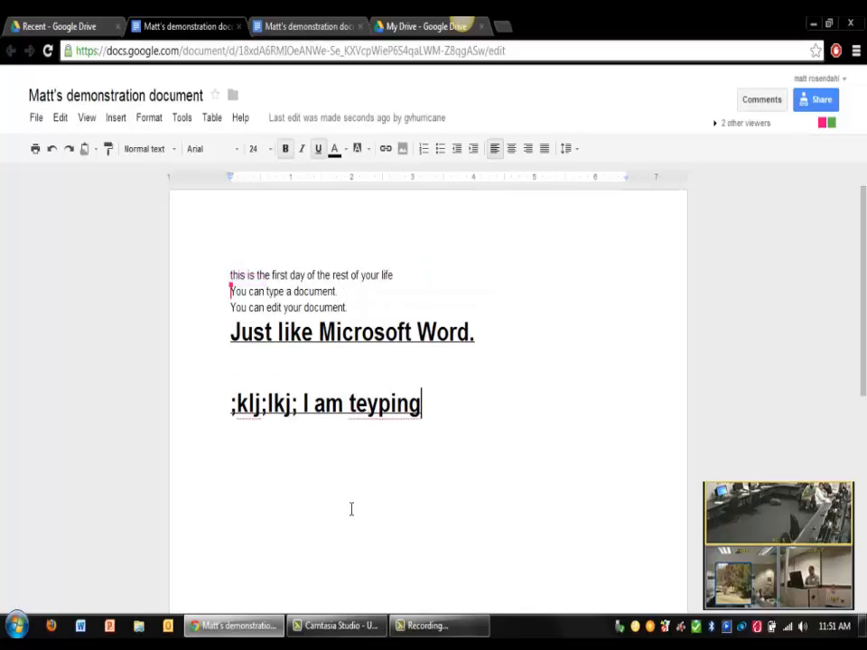
{"action": "key", "text": "Return"}
{"action": "key", "text": "Return"}
{"action": "type", "text": "Gar"}
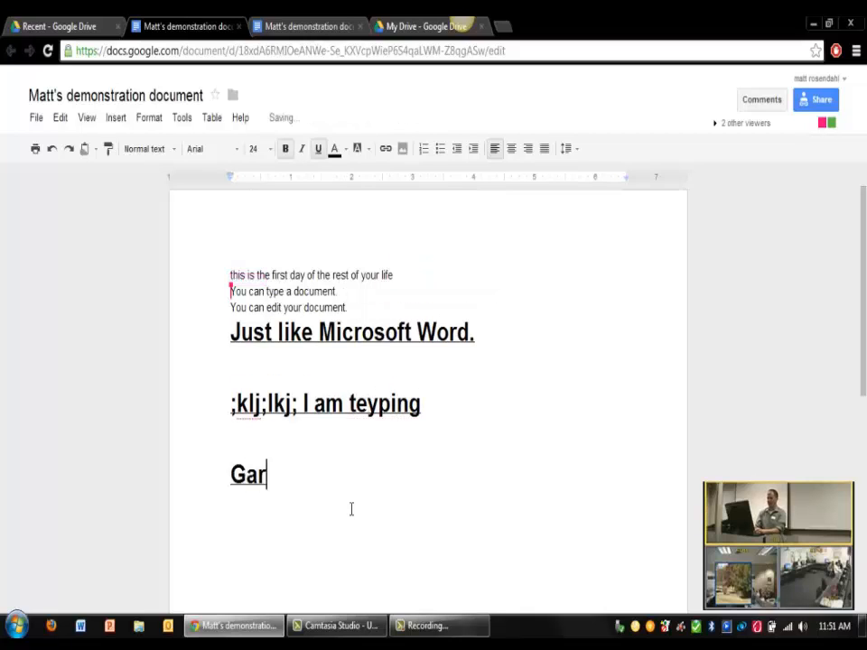
{"action": "type", "text": "y you're awesome"}
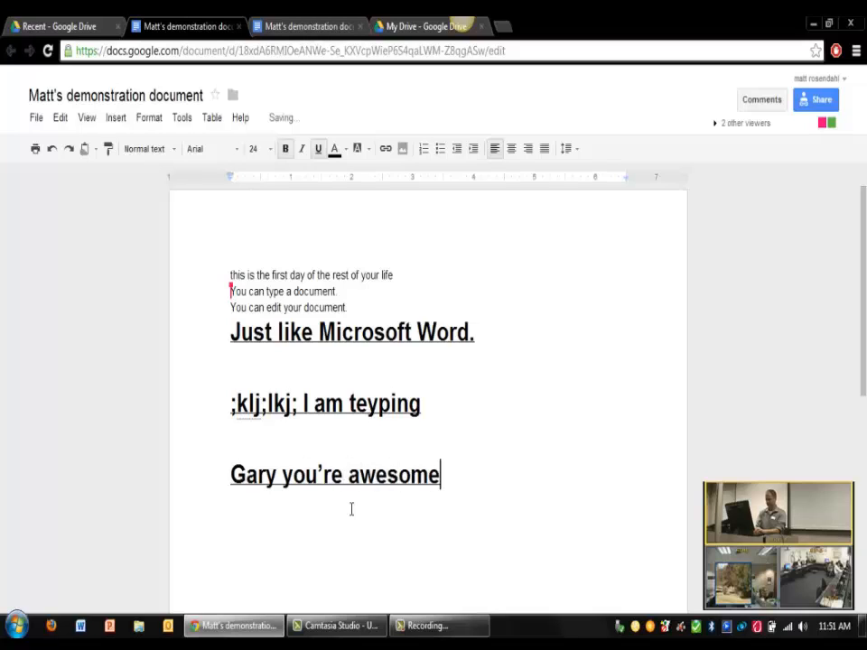
{"action": "type", "text": "! Thanks for demon"}
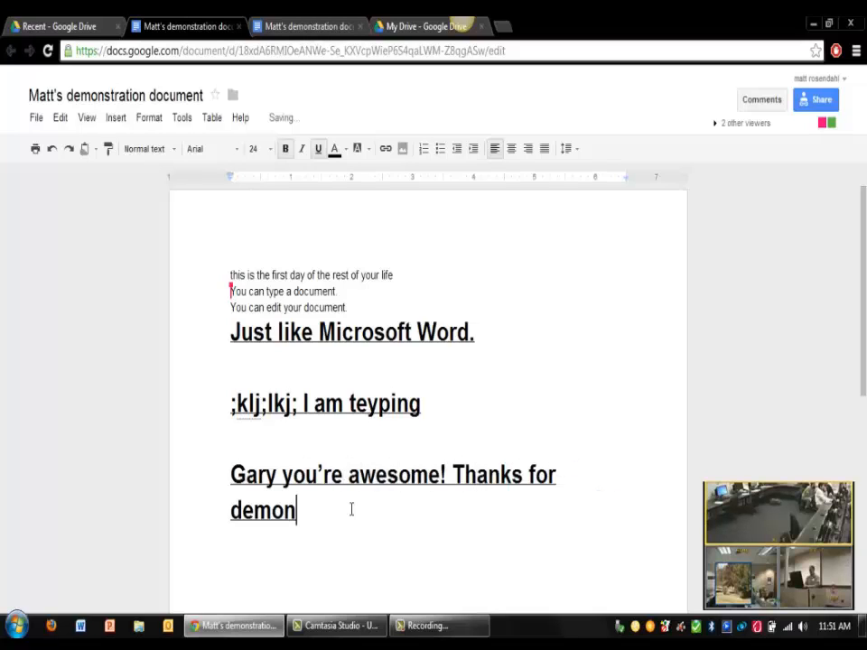
{"action": "type", "text": "stratin"}
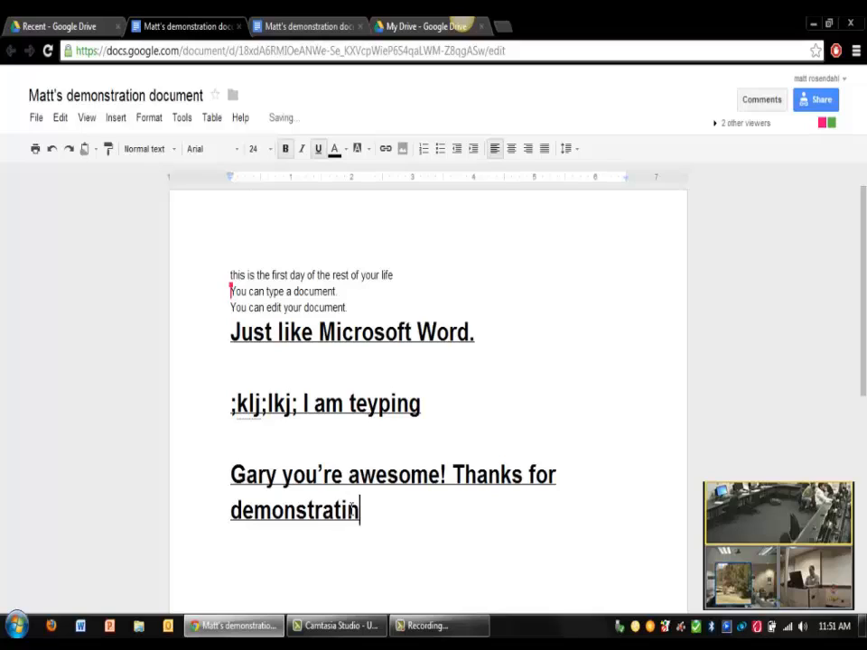
{"action": "type", "text": "g."}
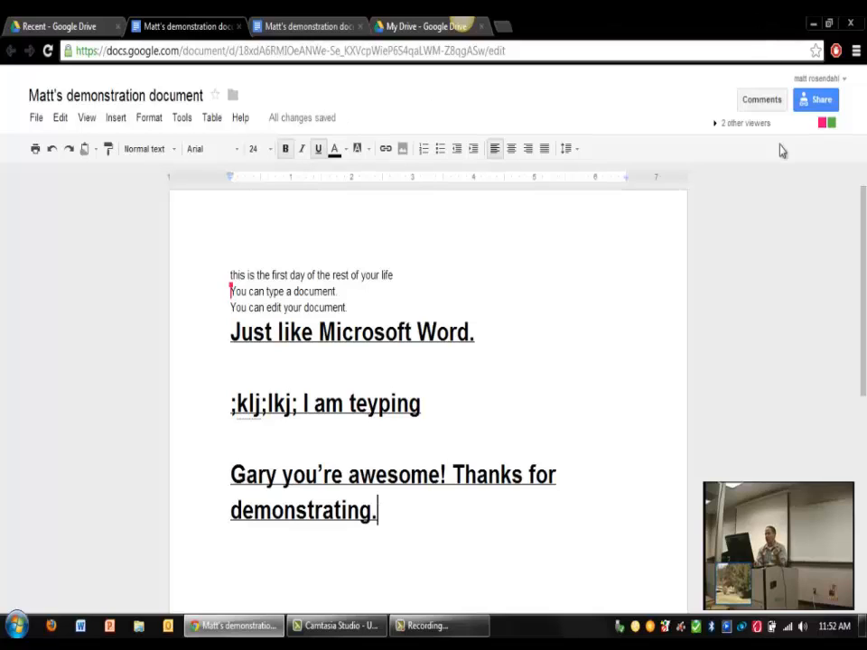
Step: Post a comment saying you're glad the collaborator participated, with thanks
{"action": "left_click", "coordinate": [762, 100]}
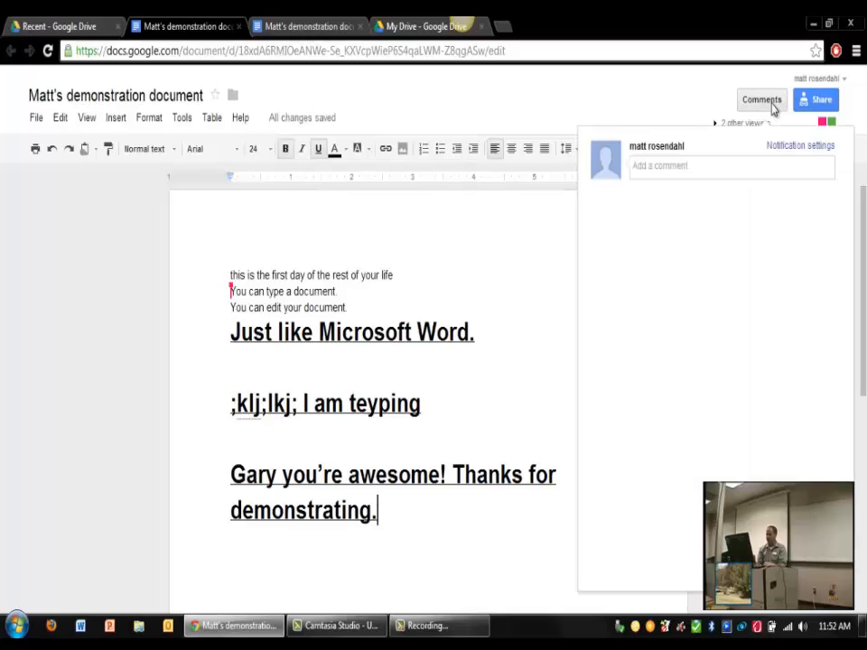
{"action": "left_click", "coordinate": [686, 172]}
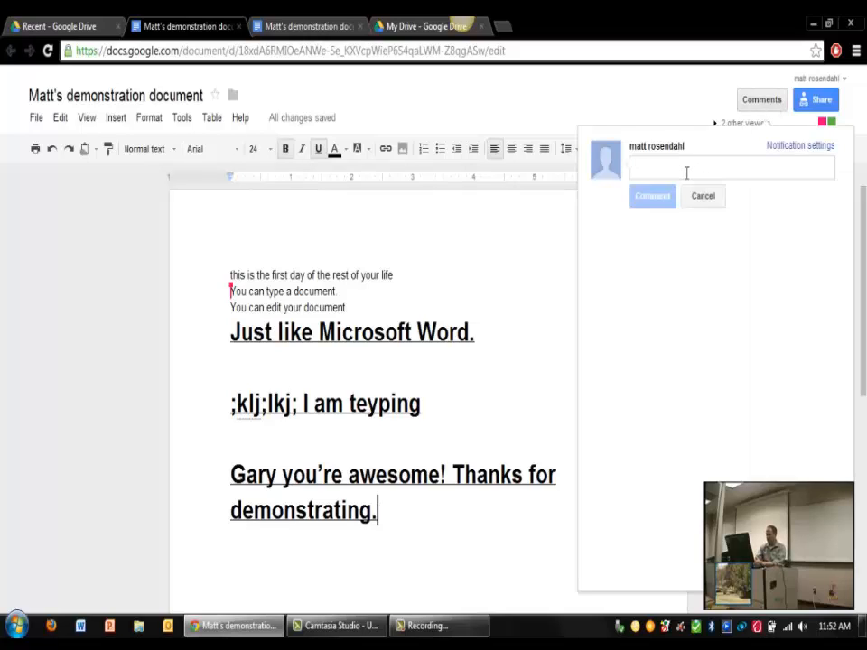
{"action": "type", "text": "I'm gla"}
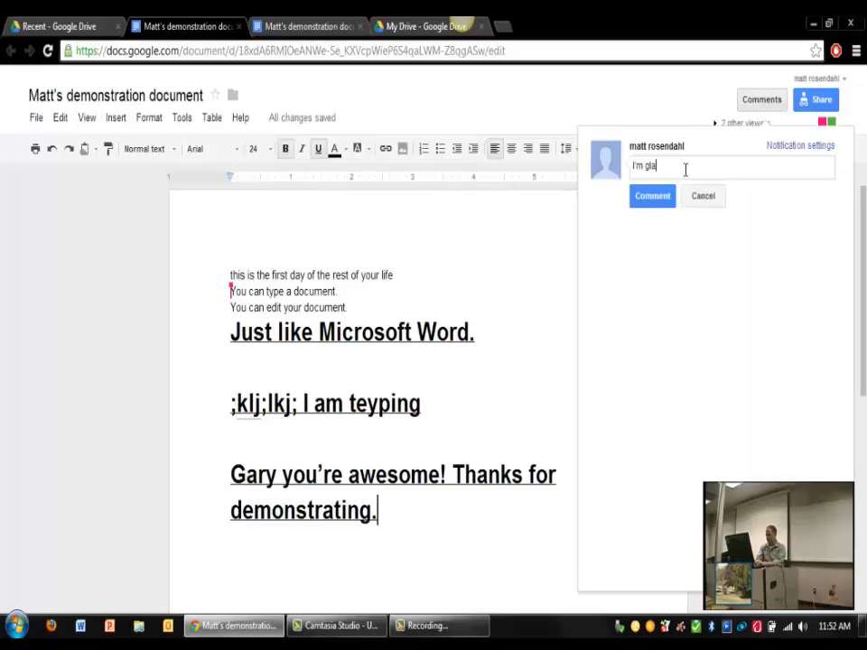
{"action": "type", "text": "d Gary parti"}
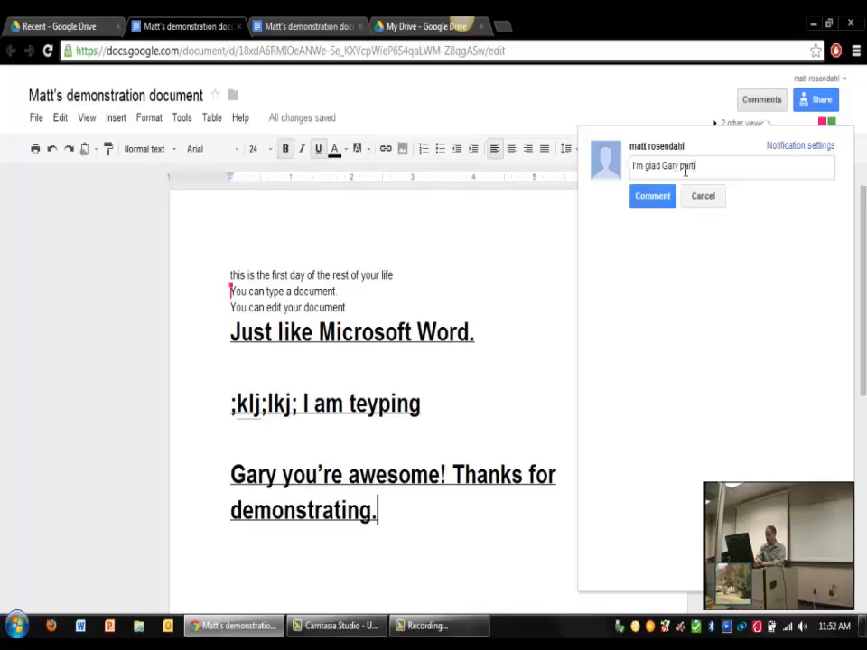
{"action": "type", "text": "cipated. Thank"}
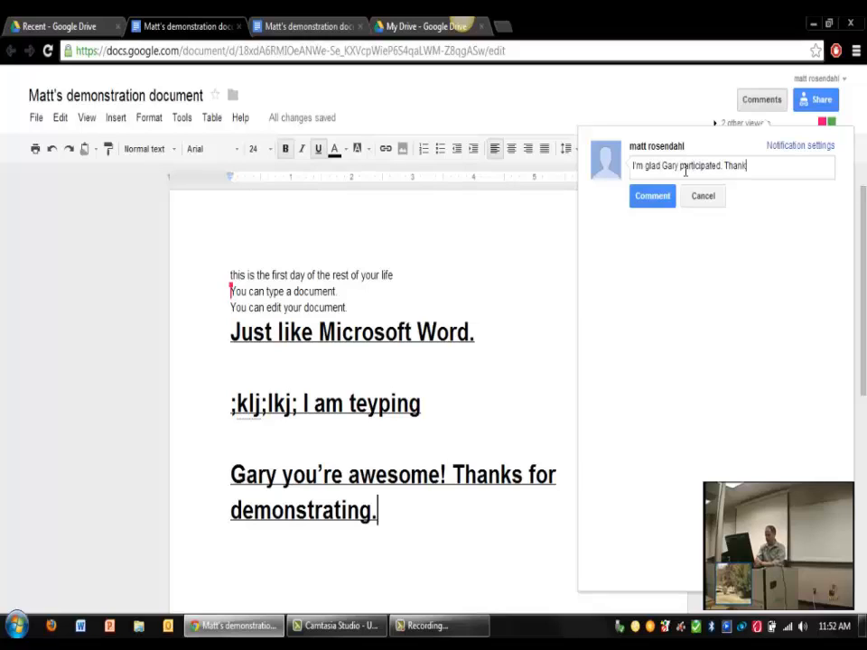
{"action": "type", "text": "s!"}
{"action": "left_click", "coordinate": [652, 196]}
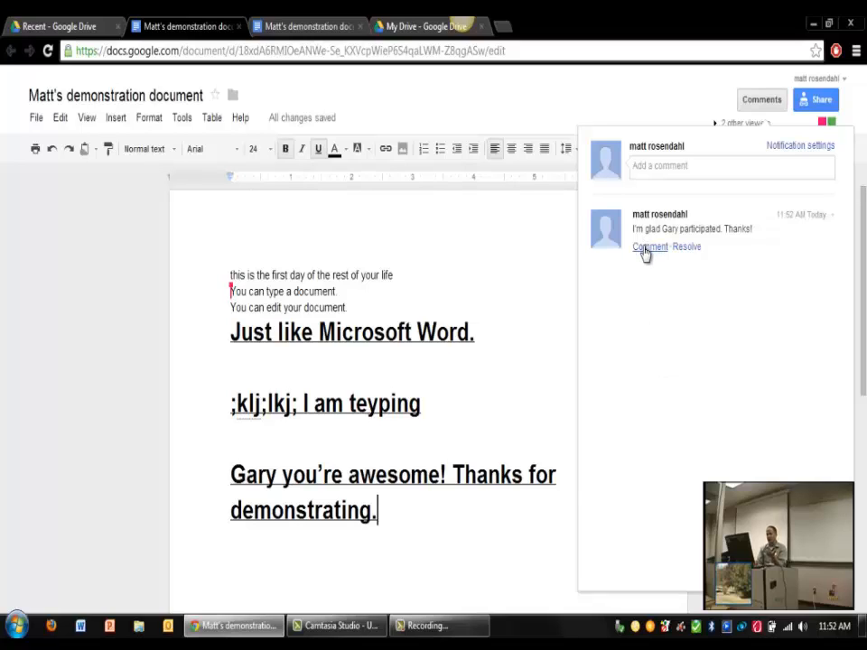
Step: Close the comments panel and delete the ';klj;lkj; I am teyping' line
{"action": "left_click_drag", "start_coordinate": [642, 246], "coordinate": [495, 337]}
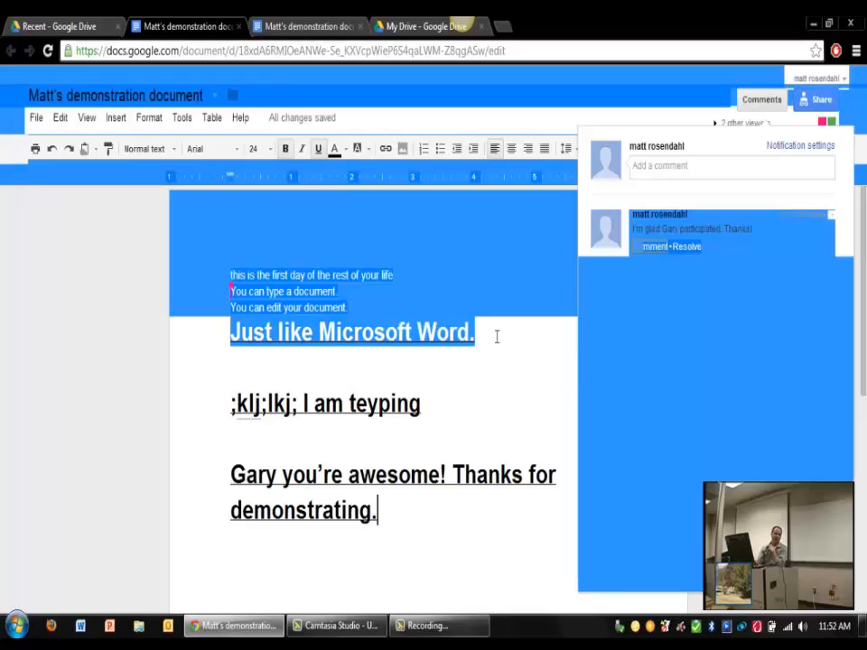
{"action": "left_click", "coordinate": [447, 471]}
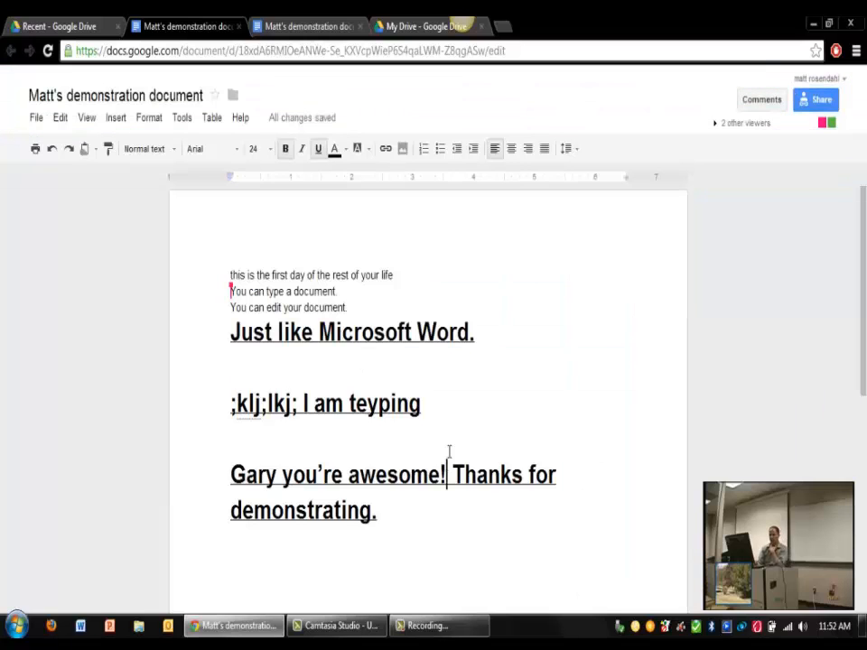
{"action": "left_click", "coordinate": [469, 404]}
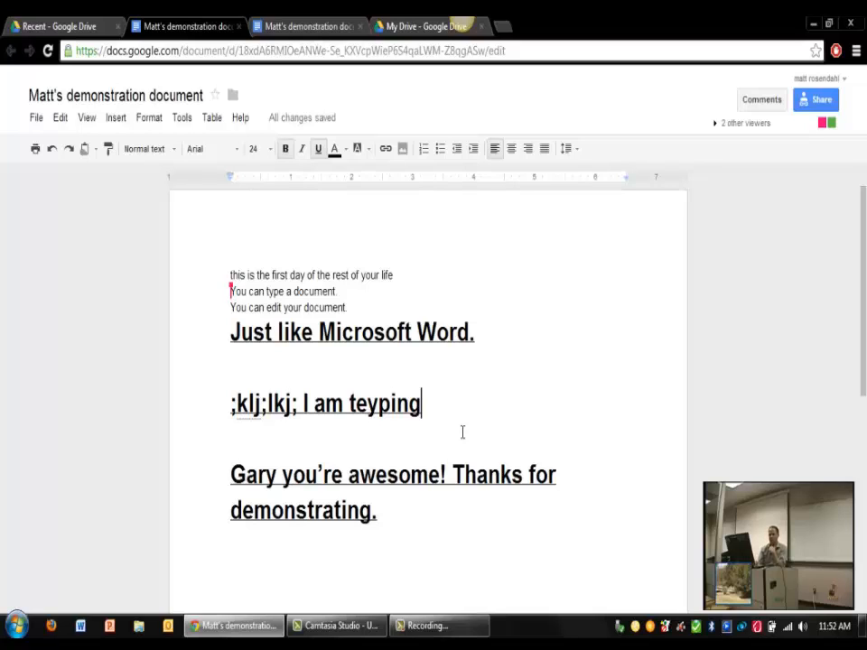
{"action": "left_click_drag", "start_coordinate": [443, 415], "coordinate": [207, 405]}
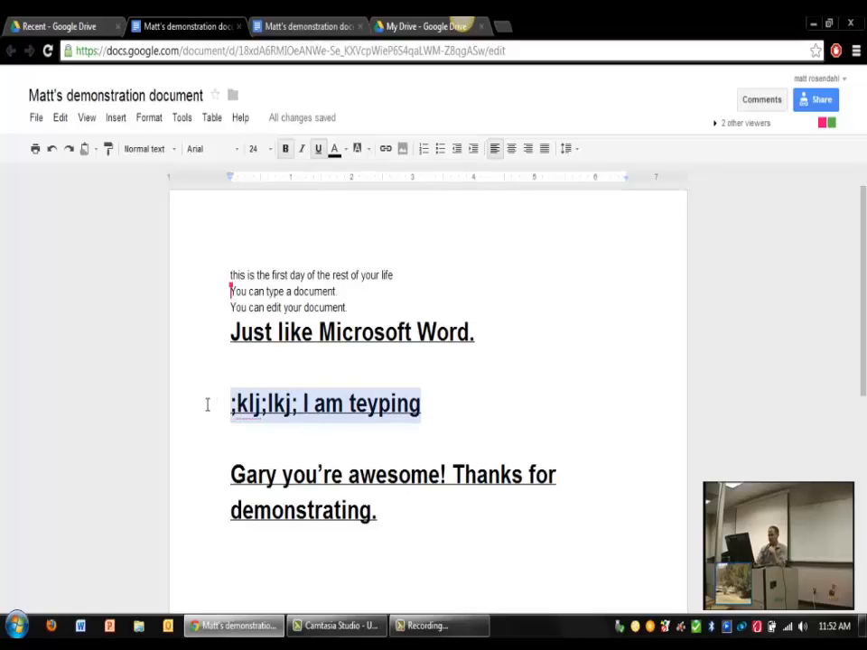
{"action": "key", "text": "BackSpace"}
{"action": "key", "text": "BackSpace"}
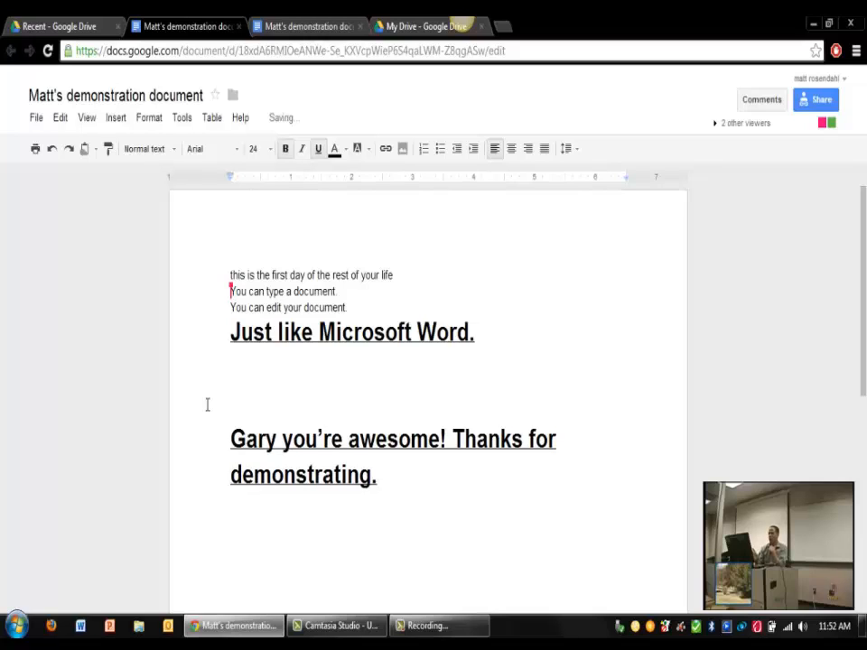
Step: Select all of the document's text and bring up the Format menu
{"action": "left_click", "coordinate": [398, 477]}
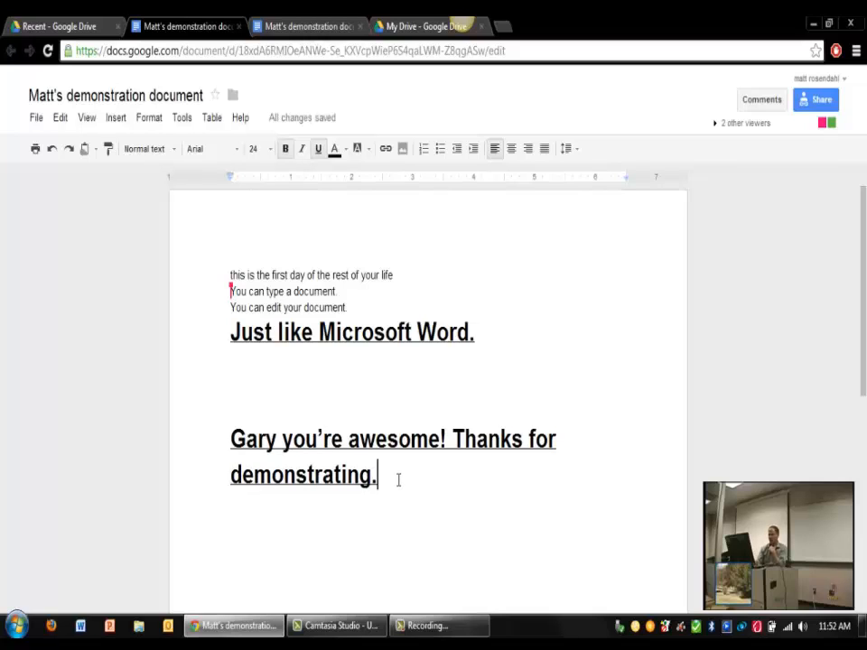
{"action": "left_click_drag", "start_coordinate": [398, 478], "coordinate": [140, 251]}
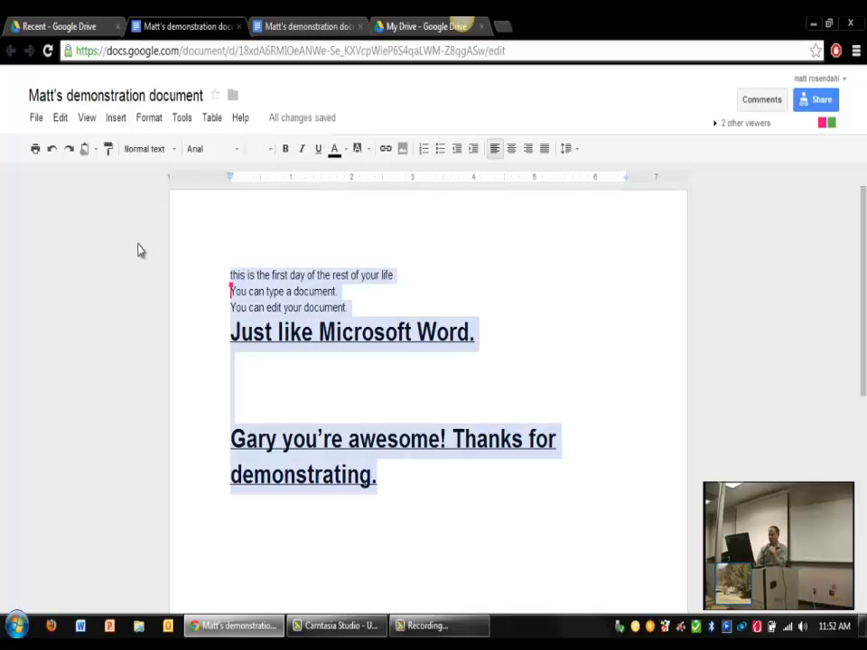
{"action": "left_click", "coordinate": [150, 123]}
Step: Create an Italian translated copy of the document, review it, then close it
{"action": "mouse_move", "coordinate": [149, 95]}
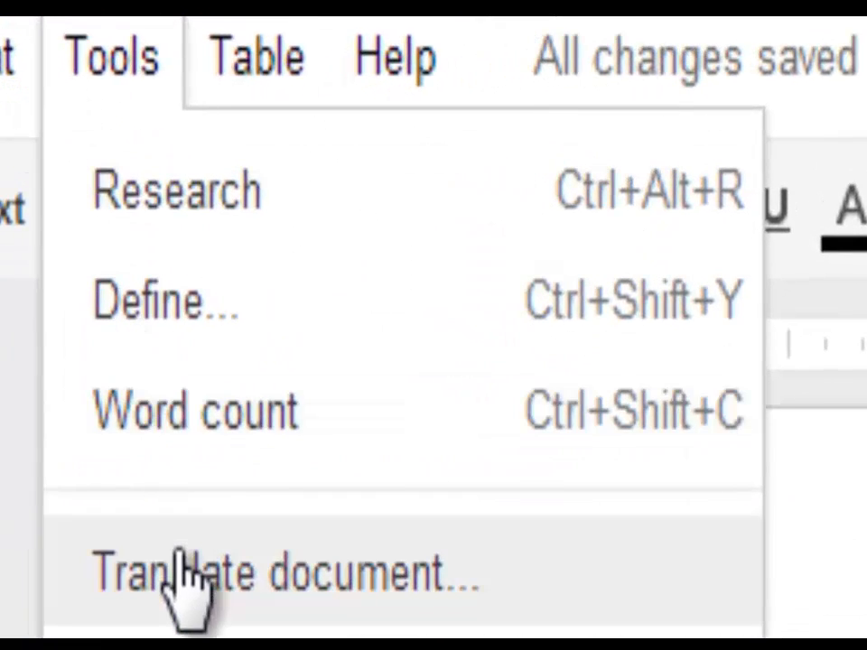
{"action": "left_click", "coordinate": [187, 578]}
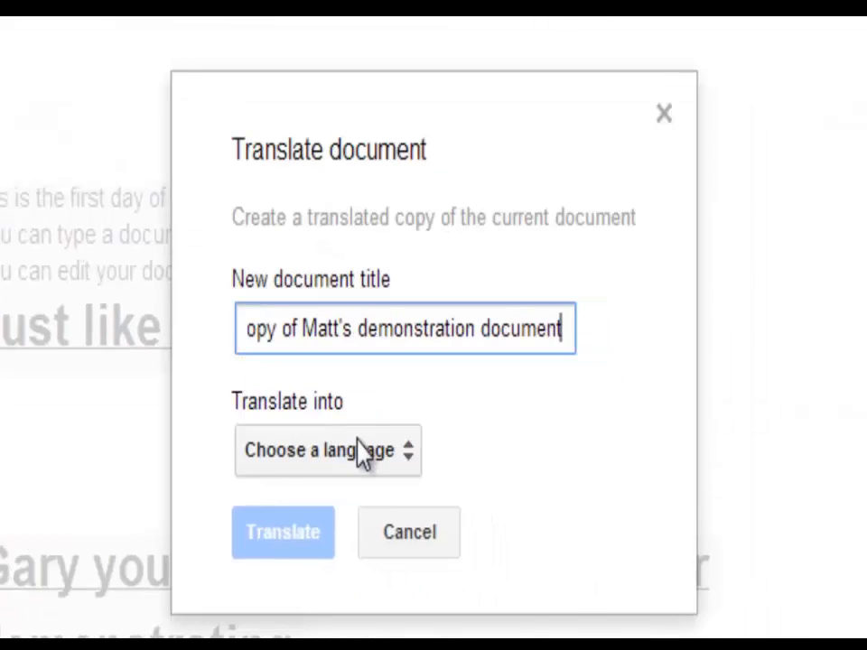
{"action": "left_click", "coordinate": [361, 452]}
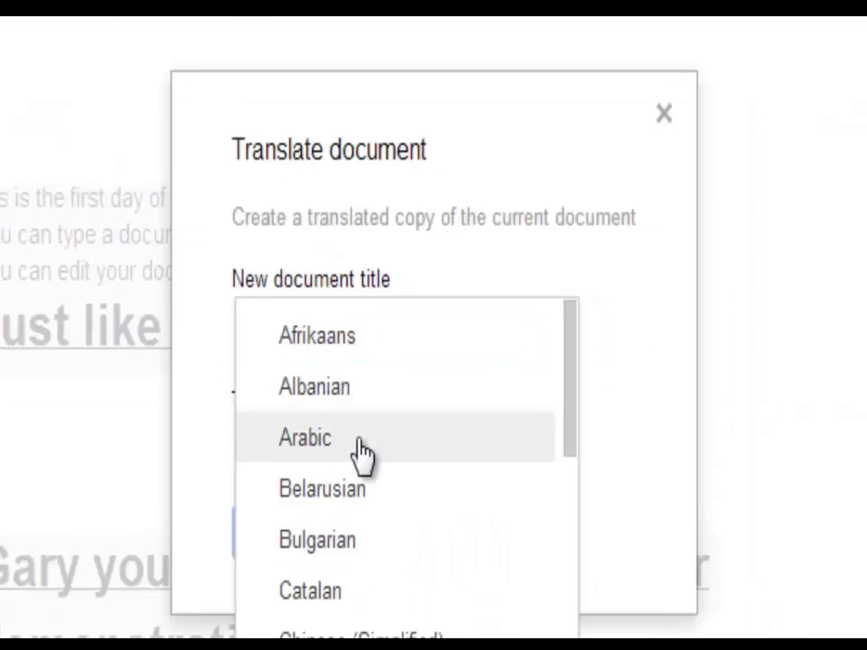
{"action": "left_click_drag", "start_coordinate": [574, 387], "coordinate": [579, 594]}
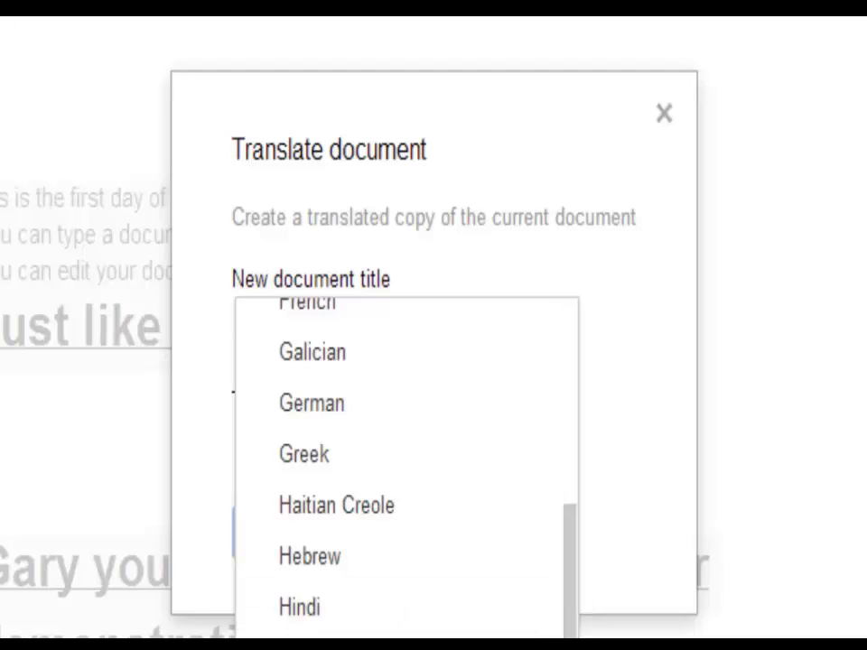
{"action": "left_click", "coordinate": [307, 637]}
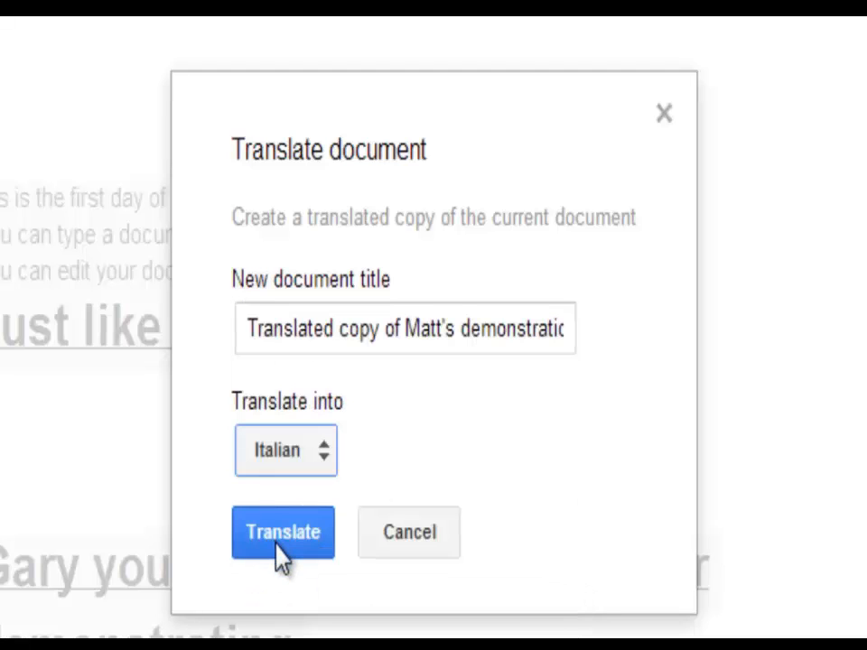
{"action": "left_click", "coordinate": [277, 546]}
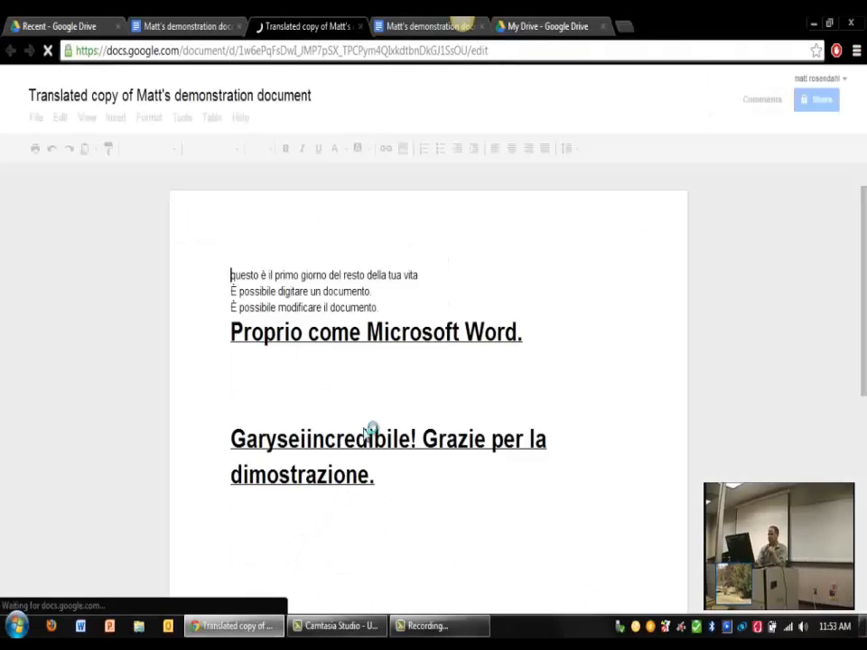
{"action": "left_click", "coordinate": [399, 474]}
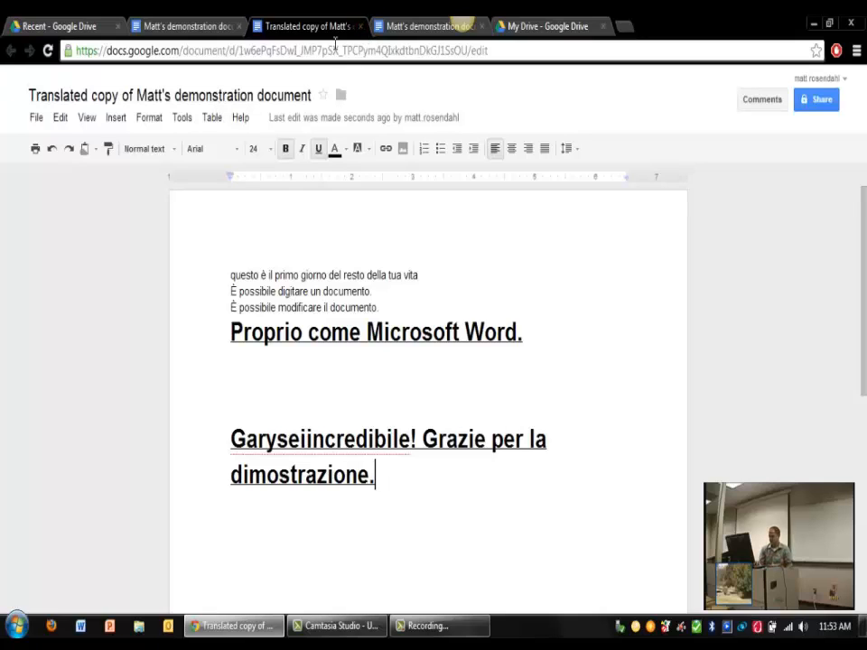
{"action": "left_click", "coordinate": [359, 27]}
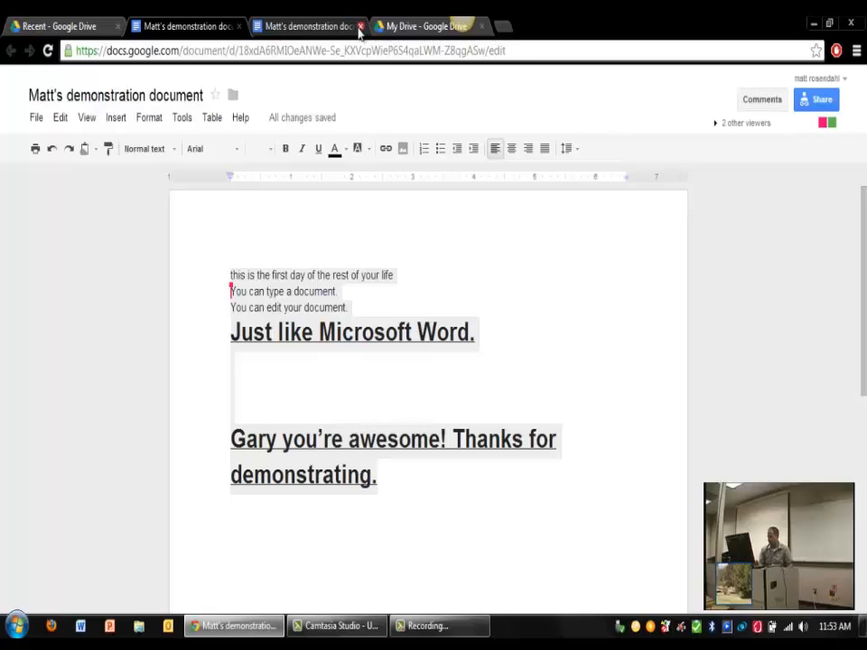
Step: Close the duplicate tab and view Research web results for 'this is the first day of the rest'
{"action": "left_click", "coordinate": [359, 26]}
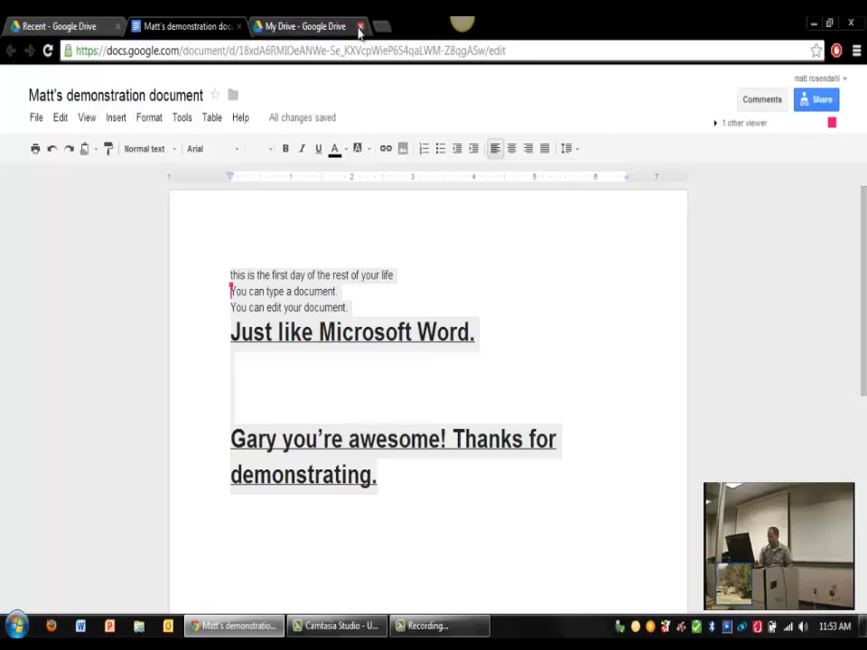
{"action": "left_click", "coordinate": [179, 121]}
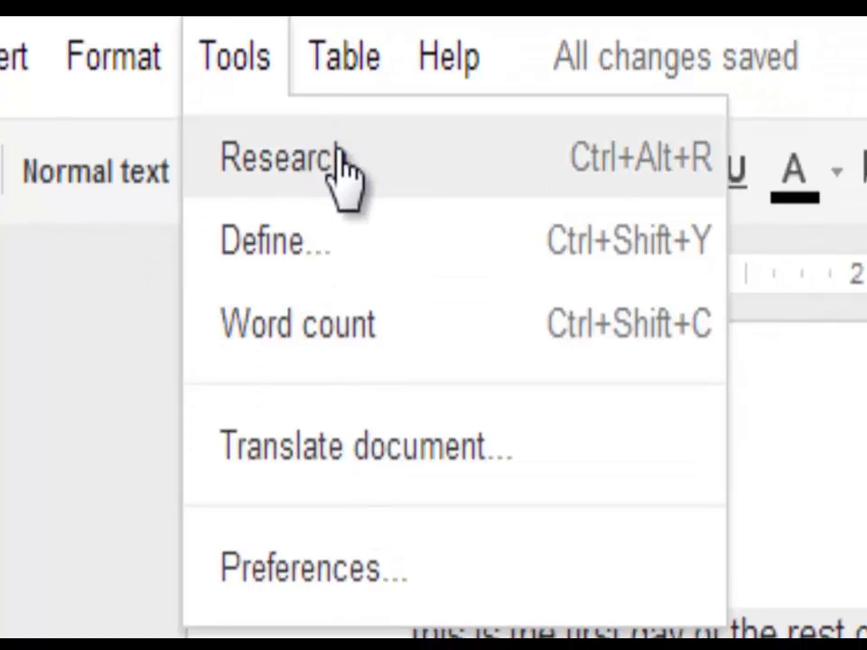
{"action": "left_click", "coordinate": [260, 160]}
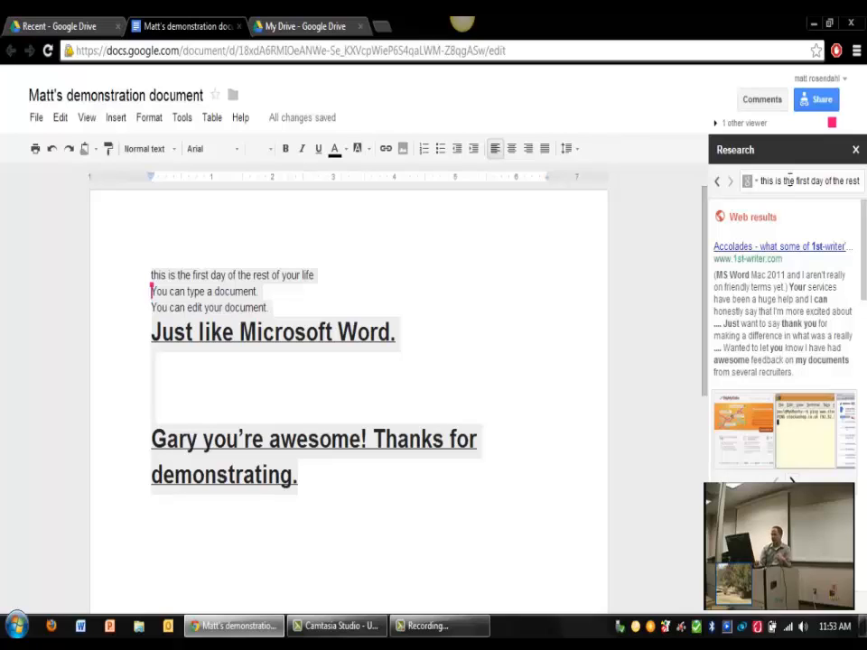
{"action": "mouse_move", "coordinate": [802, 261]}
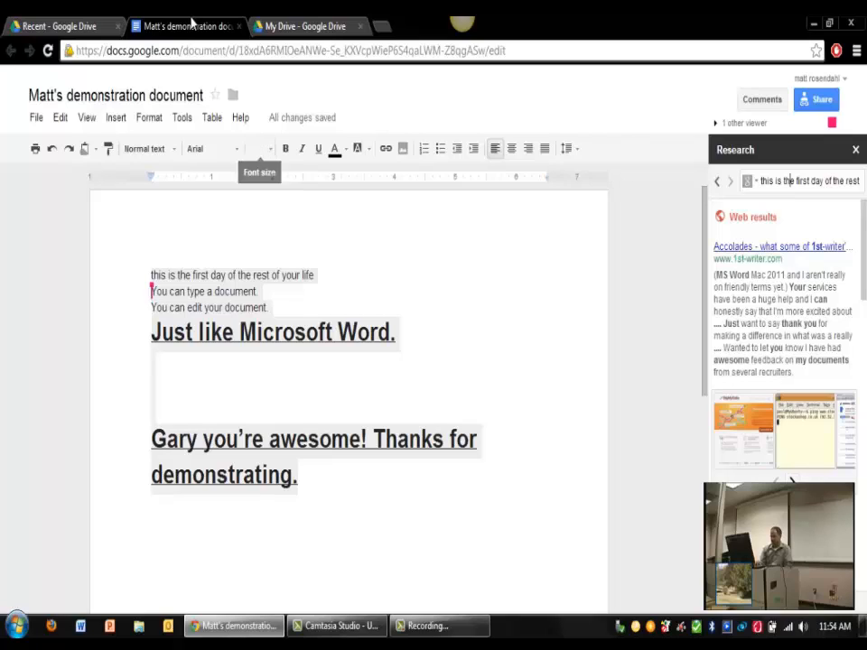
Step: Close the document and My Drive tabs, glance at the CREATE menu, then show the Upload choices
{"action": "left_click", "coordinate": [239, 27]}
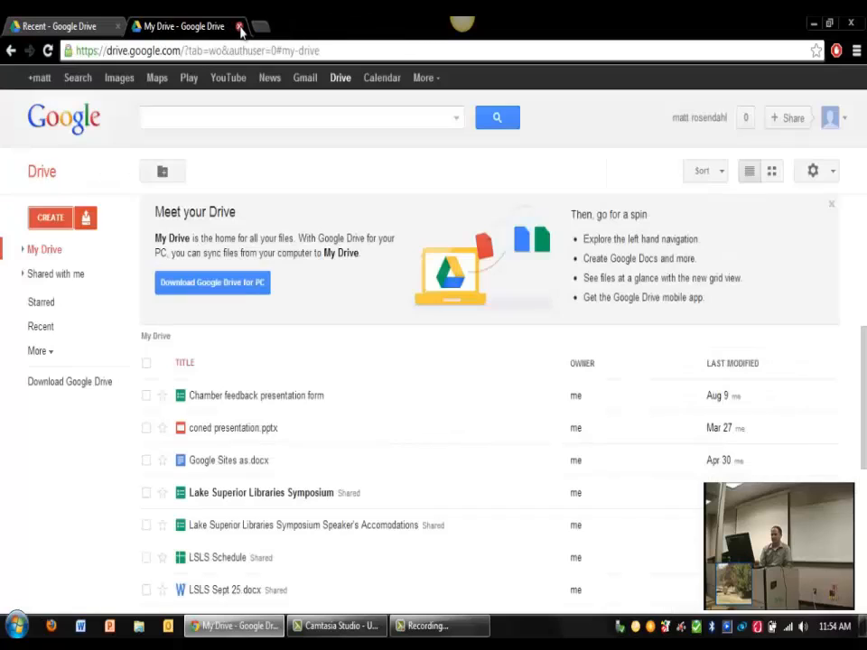
{"action": "left_click", "coordinate": [239, 28]}
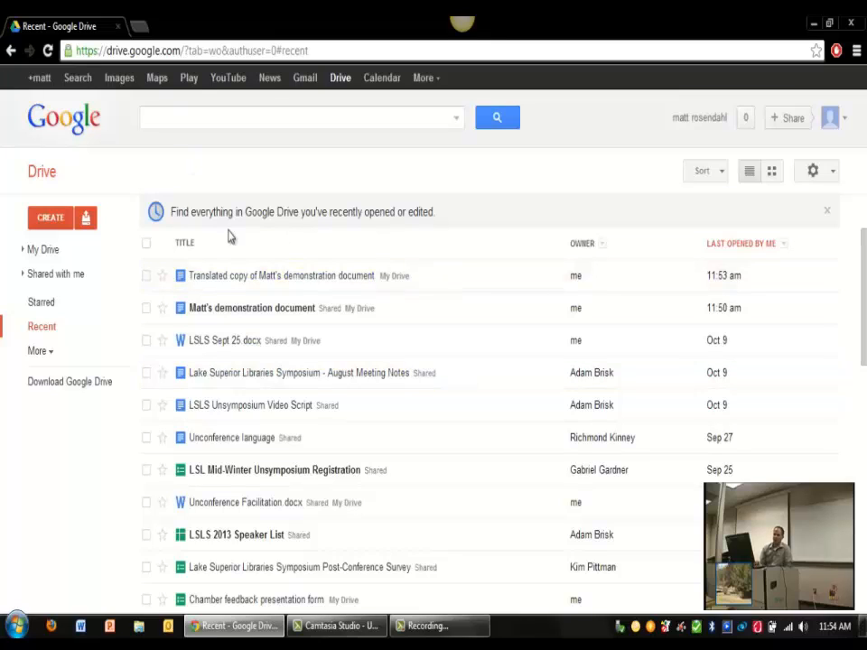
{"action": "left_click", "coordinate": [51, 224]}
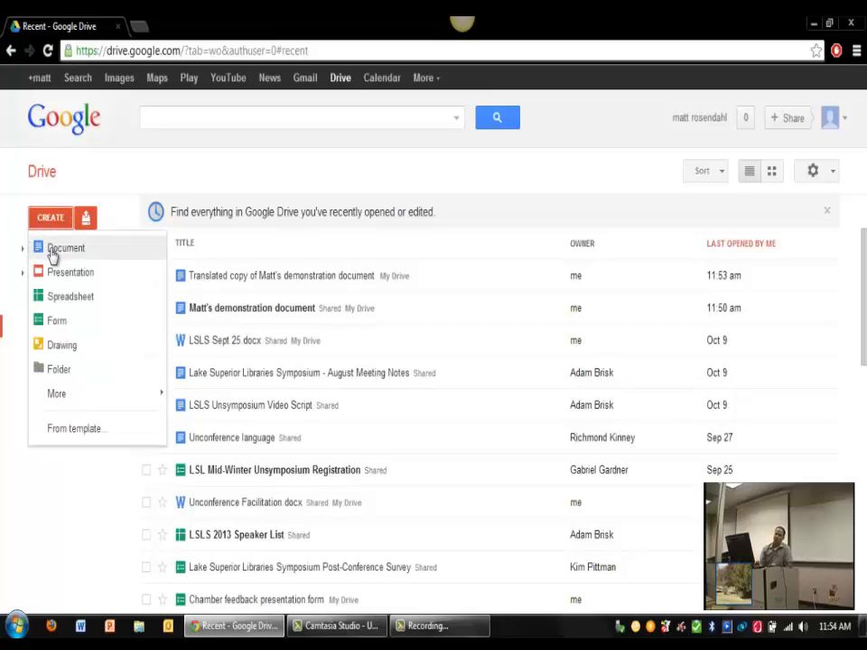
{"action": "left_click", "coordinate": [121, 209]}
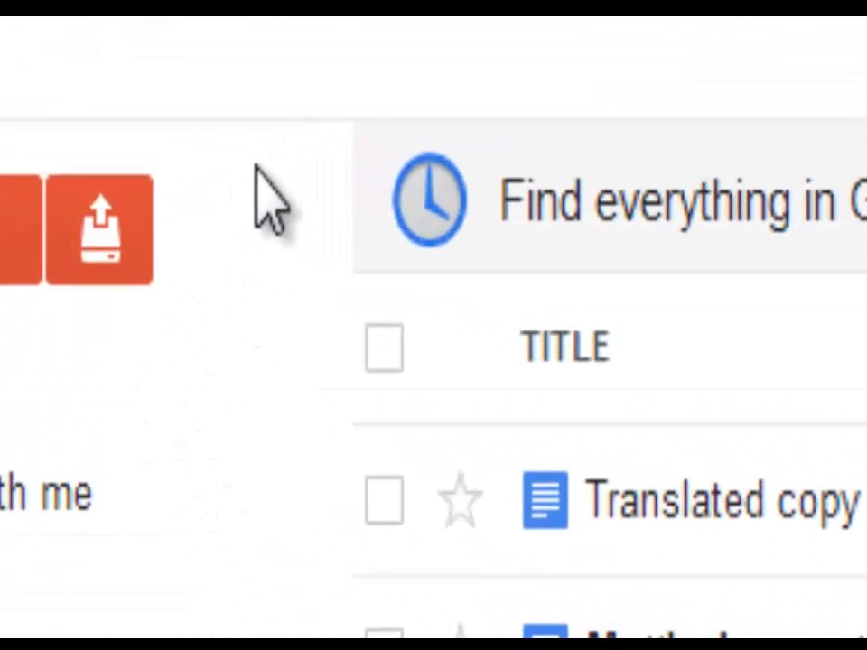
{"action": "left_click", "coordinate": [116, 211]}
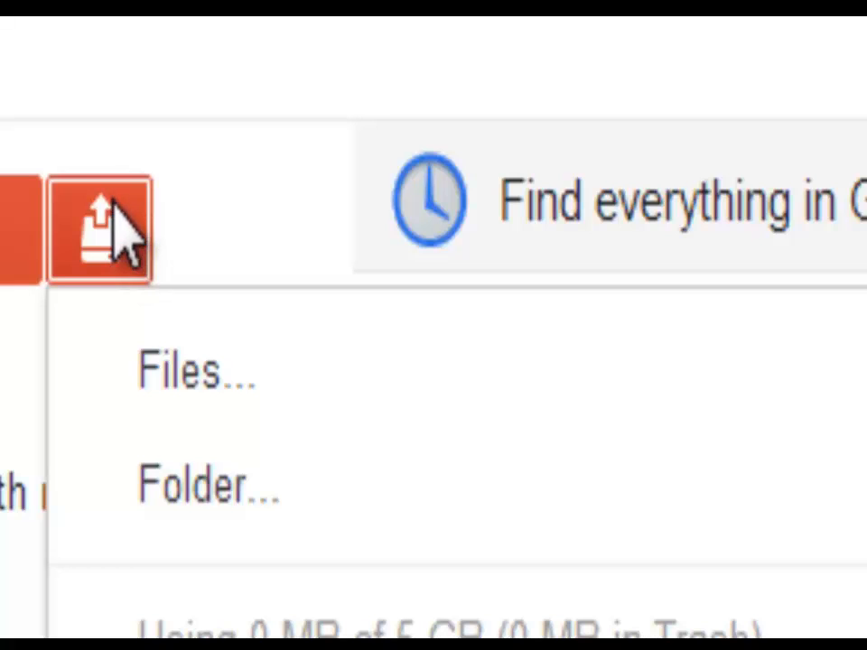
Step: Upload 'Classroom Worksheet for budget planning.docx' and view it in the My Drive list
{"action": "left_click", "coordinate": [149, 402]}
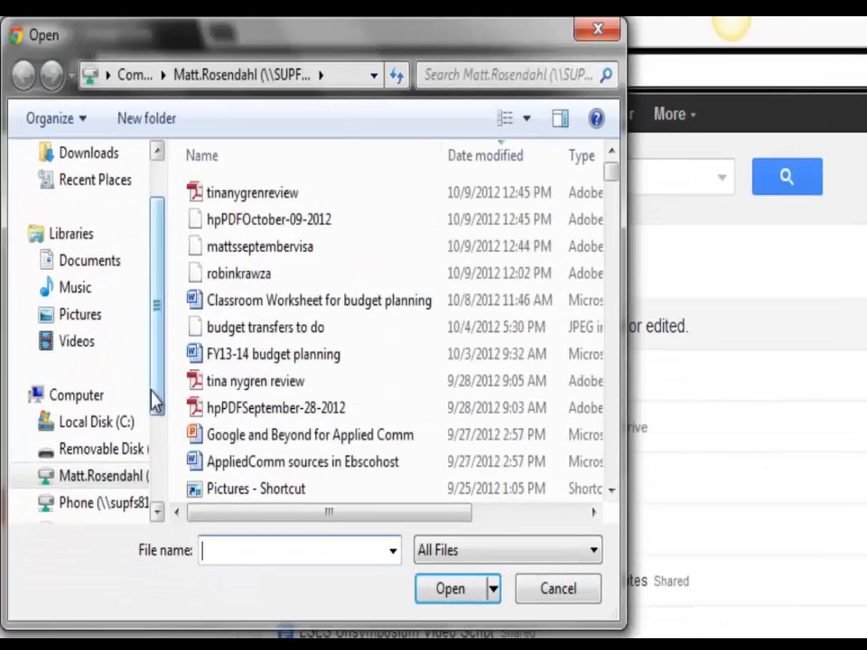
{"action": "double_click", "coordinate": [227, 301]}
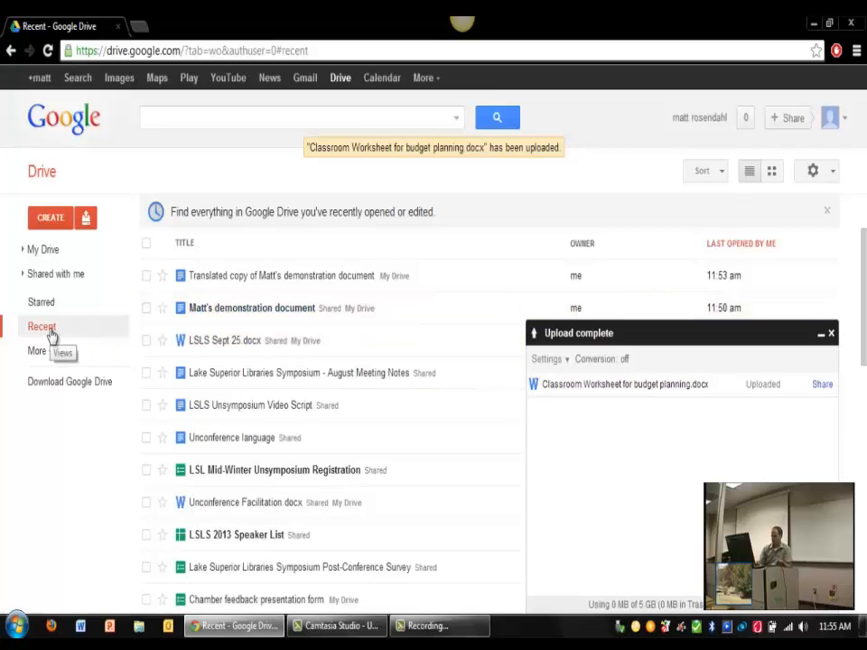
{"action": "left_click", "coordinate": [45, 250]}
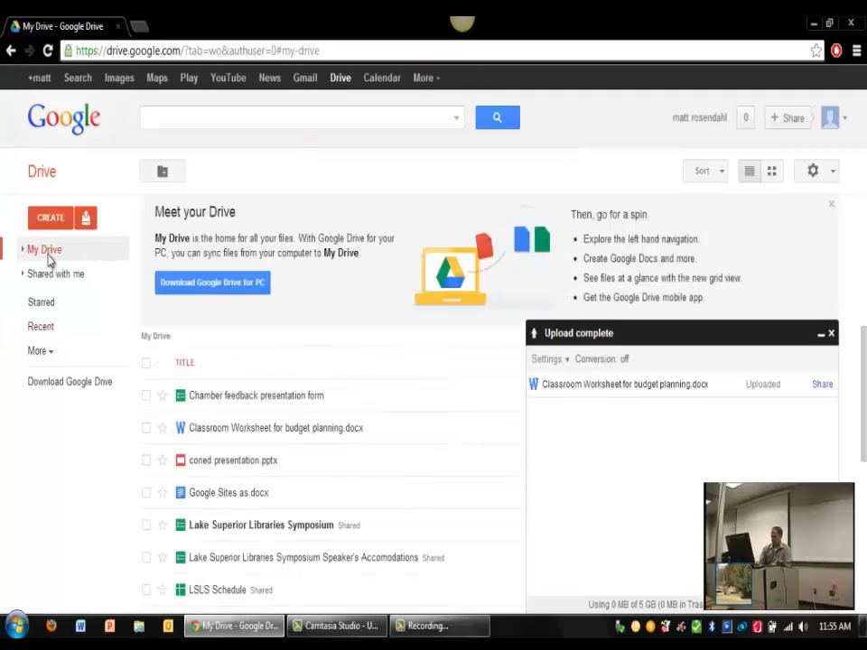
Step: Preview the uploaded budget worksheet and bring up its File > Open with options
{"action": "left_click", "coordinate": [678, 387]}
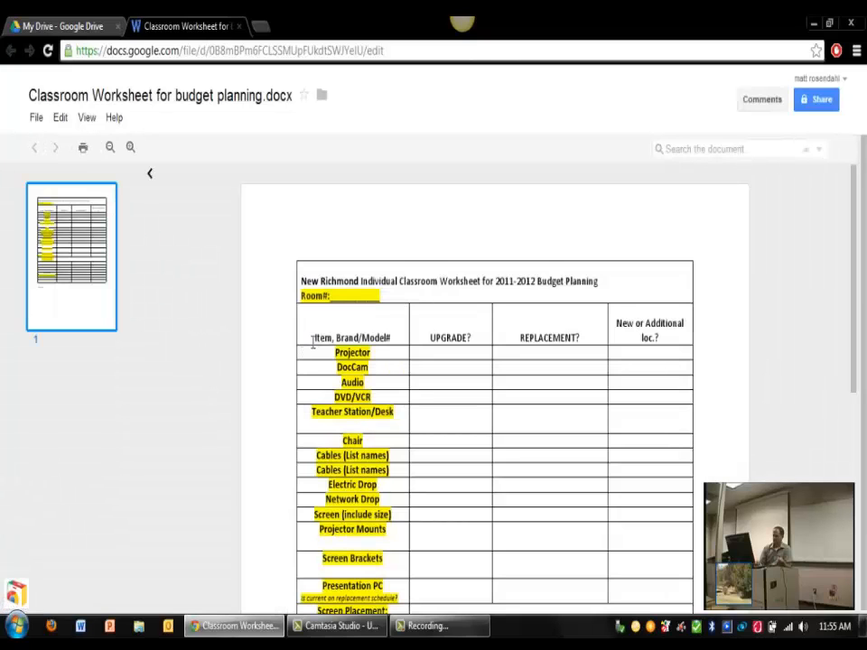
{"action": "left_click_drag", "start_coordinate": [313, 341], "coordinate": [389, 360]}
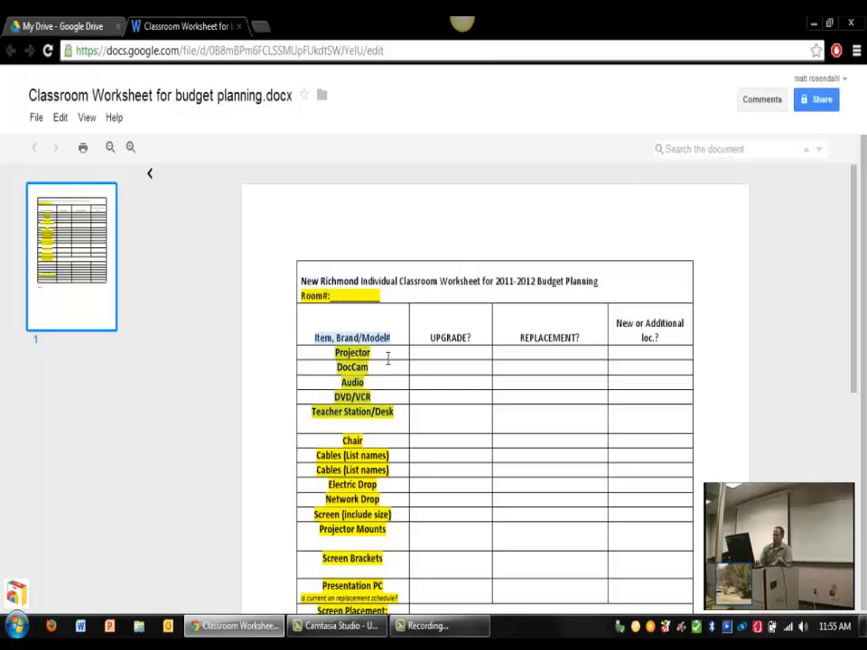
{"action": "left_click", "coordinate": [389, 358]}
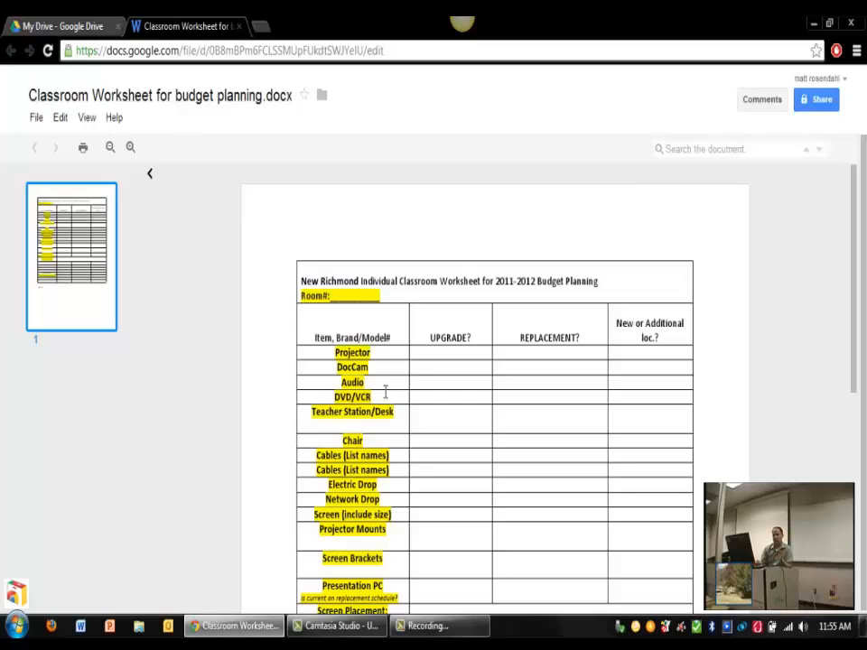
{"action": "left_click", "coordinate": [37, 119]}
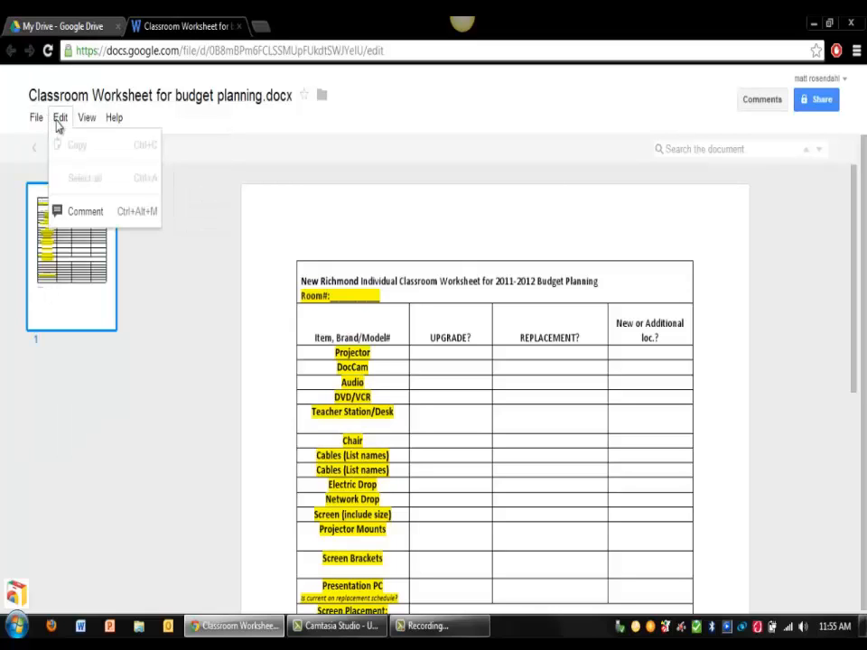
{"action": "mouse_move", "coordinate": [106, 124]}
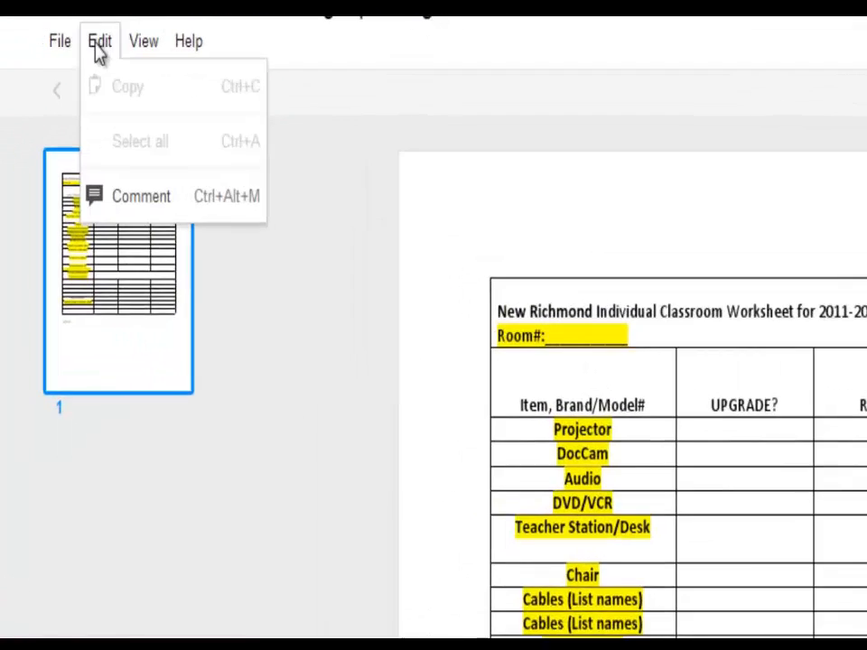
{"action": "mouse_move", "coordinate": [36, 117]}
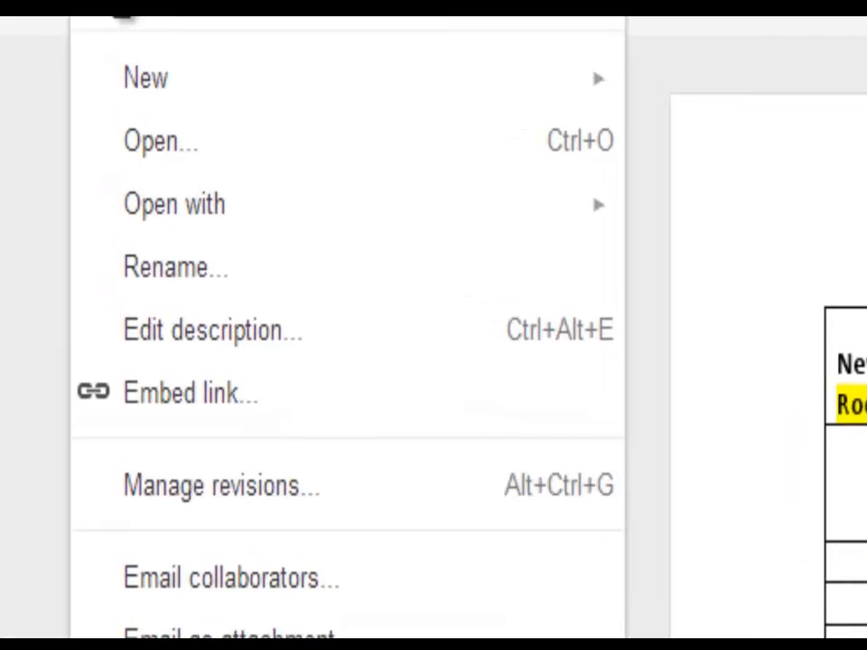
{"action": "mouse_move", "coordinate": [119, 79]}
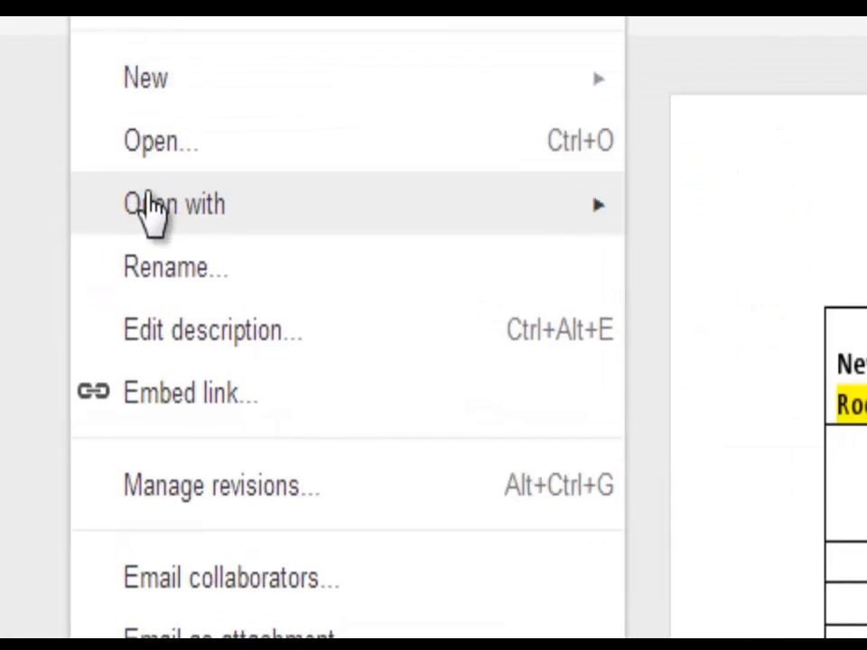
Step: Open the worksheet as an editable Google document and shorten the Room#: blank
{"action": "mouse_move", "coordinate": [149, 213]}
{"action": "left_click", "coordinate": [735, 226]}
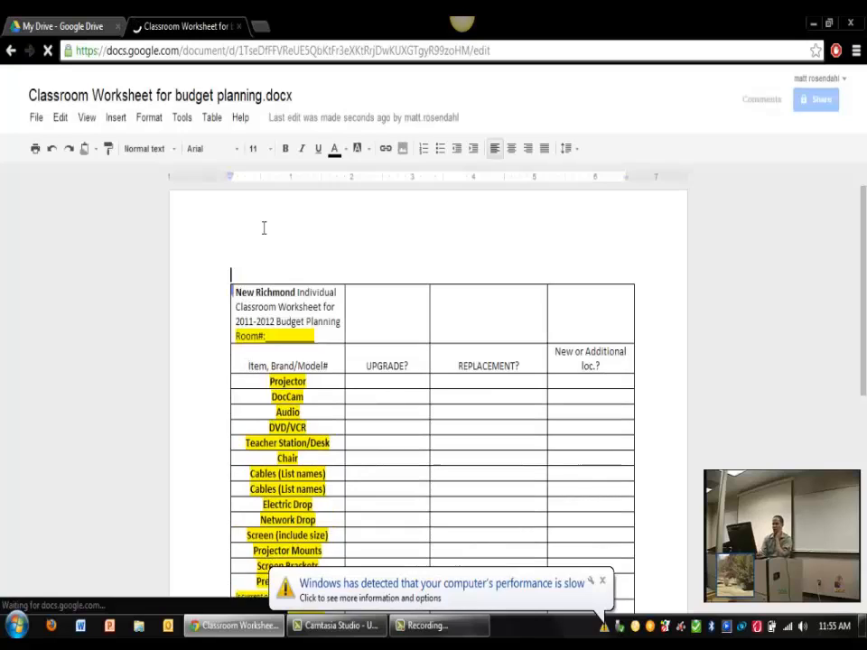
{"action": "left_click", "coordinate": [337, 332]}
{"action": "key", "text": "BackSpace"}
{"action": "key", "text": "BackSpace"}
{"action": "key", "text": "BackSpace"}
{"action": "key", "text": "BackSpace"}
{"action": "key", "text": "BackSpace"}
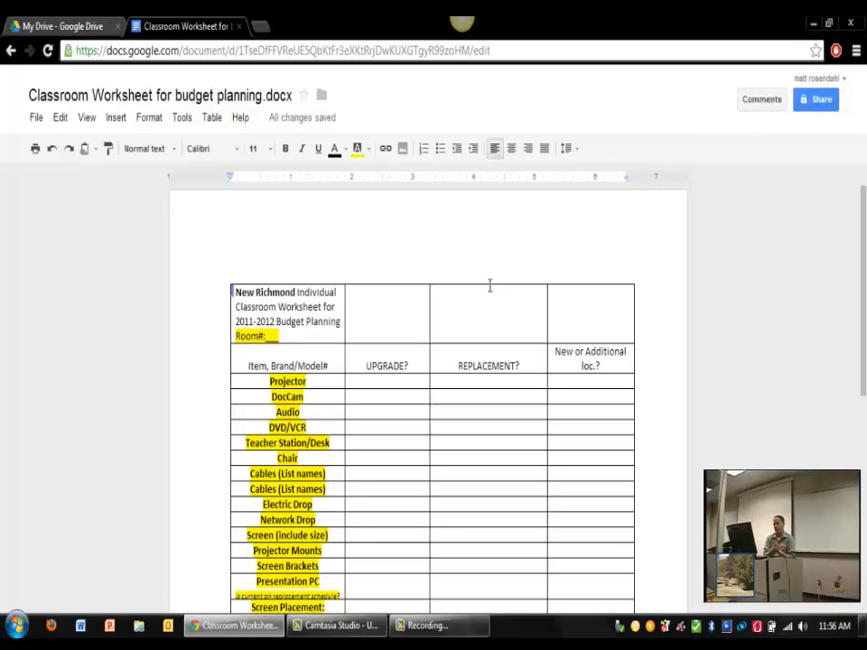
Step: Close the converted worksheet and create a new presentation from Google Drive's CREATE menu
{"action": "left_click", "coordinate": [240, 27]}
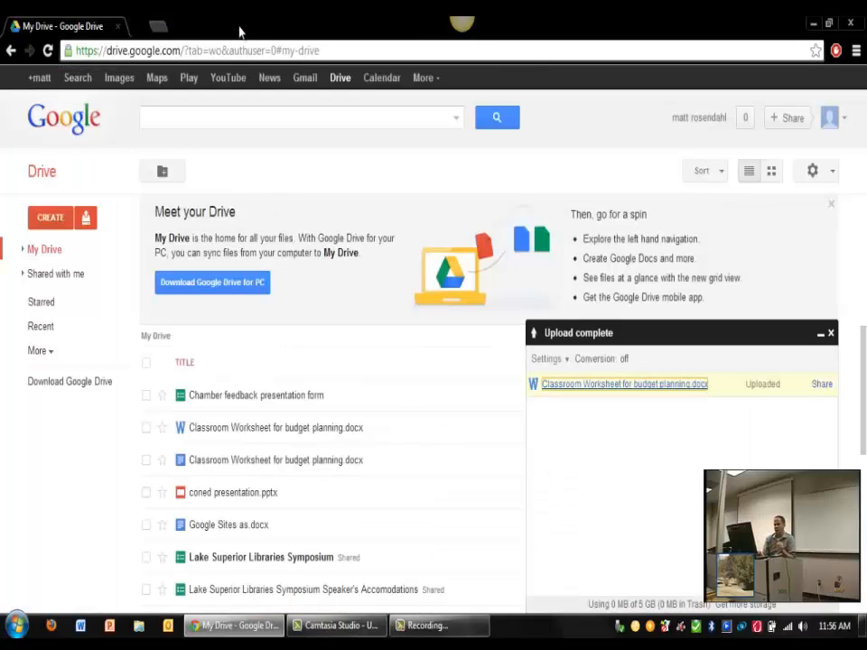
{"action": "left_click", "coordinate": [41, 224]}
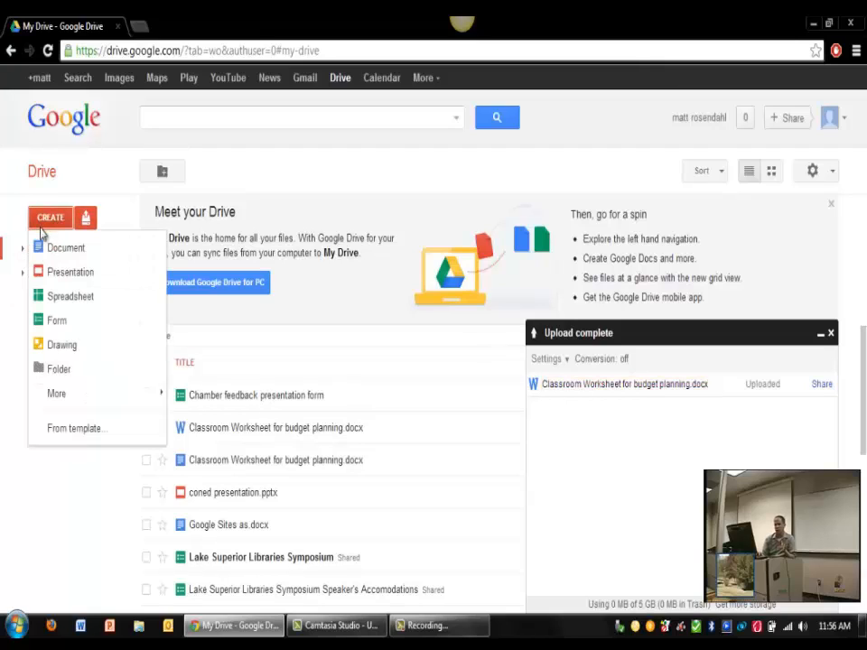
{"action": "left_click", "coordinate": [80, 278]}
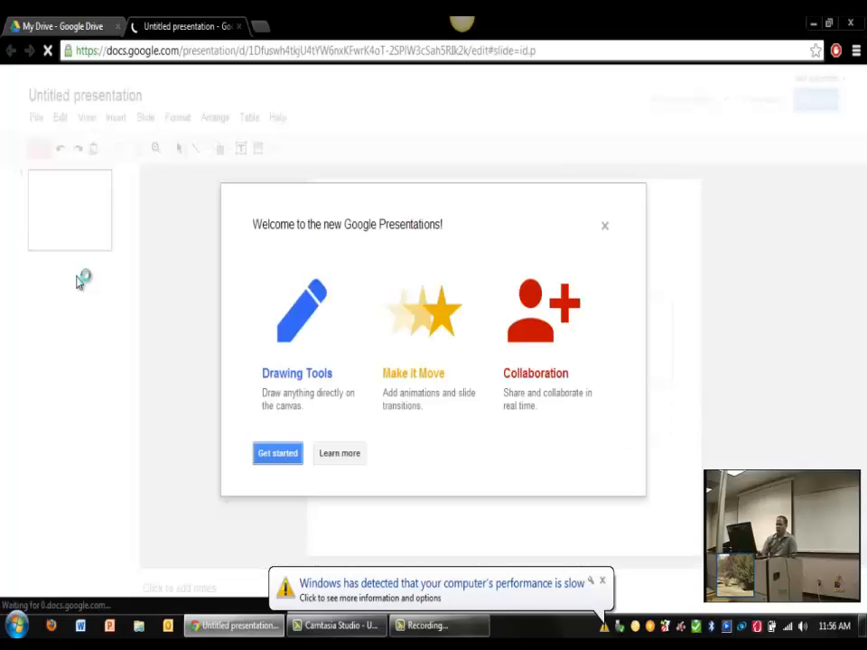
Step: Apply the Swiss theme to the untitled presentation and play it full-screen
{"action": "left_click", "coordinate": [273, 463]}
{"action": "left_click", "coordinate": [230, 359]}
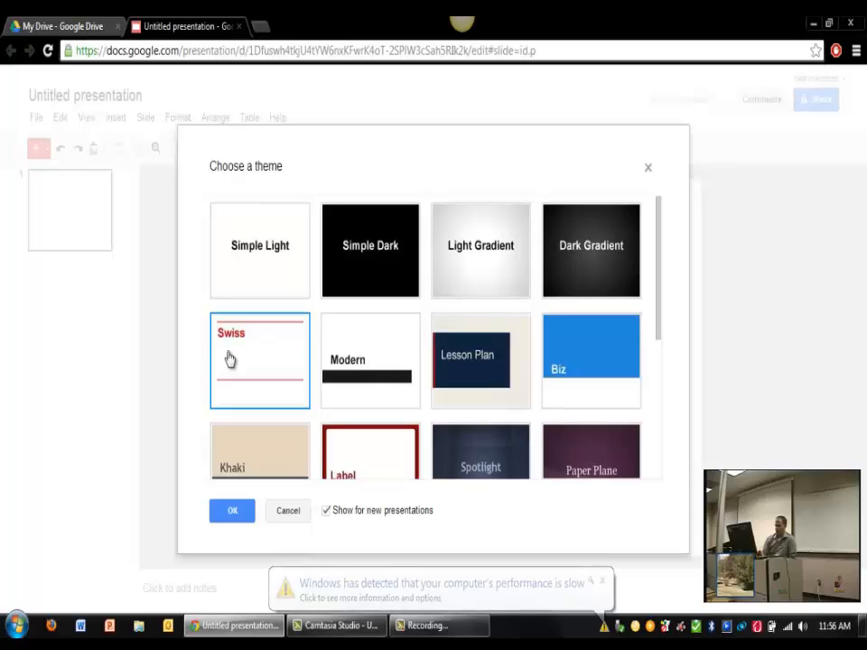
{"action": "left_click", "coordinate": [231, 511]}
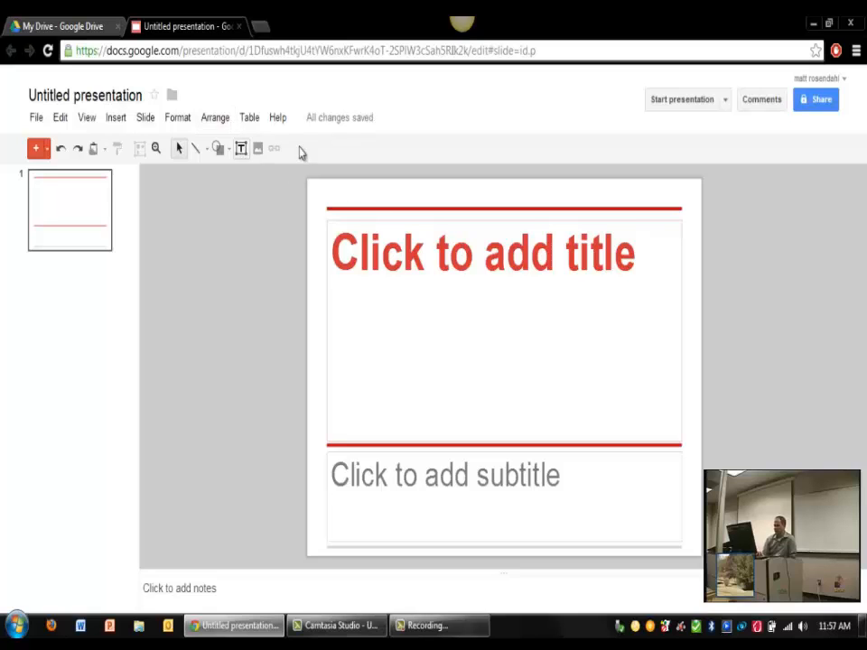
{"action": "left_click", "coordinate": [683, 99]}
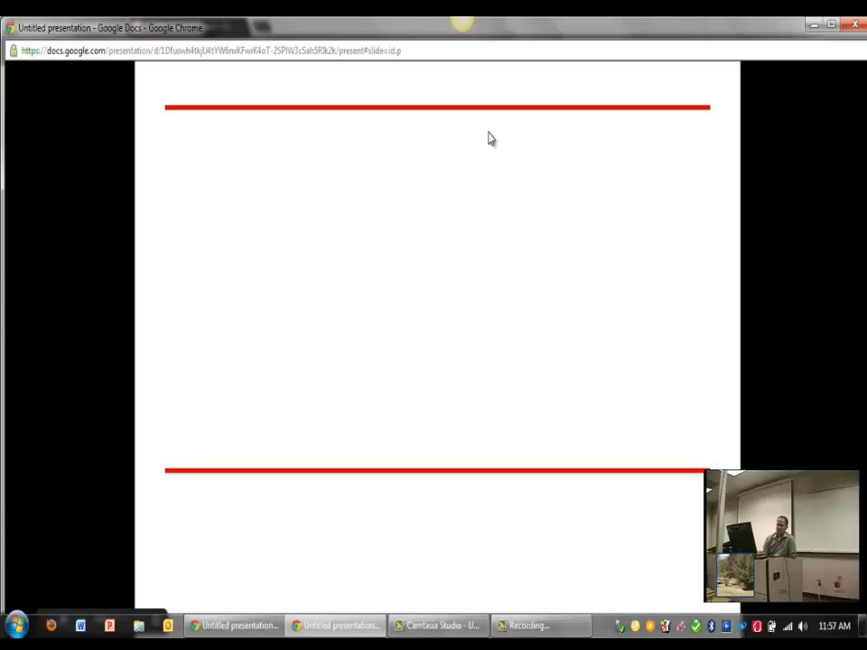
Step: Exit the full-screen slideshow and close the Untitled presentation tab
{"action": "left_click", "coordinate": [852, 26]}
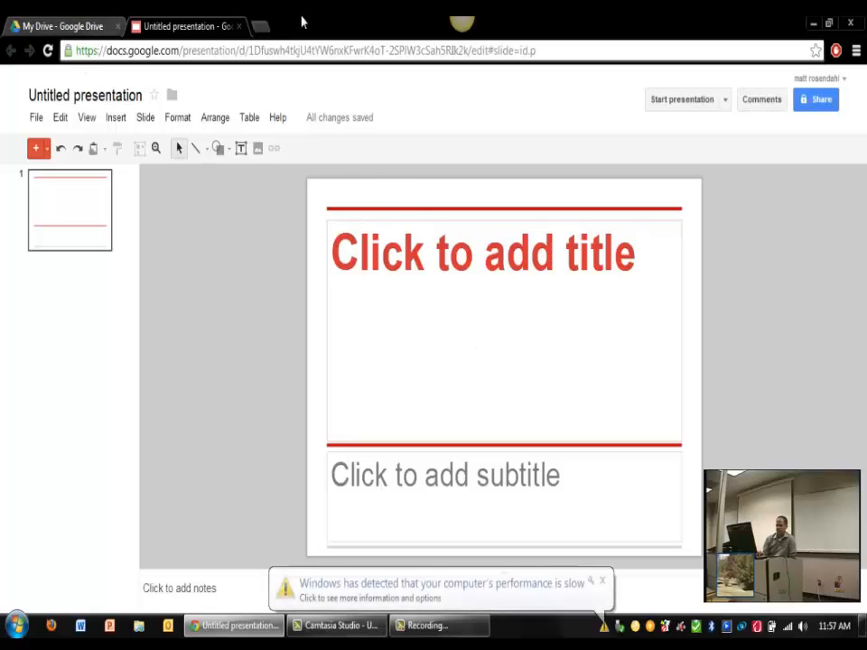
{"action": "left_click", "coordinate": [239, 27]}
Step: Create a blank spreadsheet, select cell A3, then close the spreadsheet's tab
{"action": "left_click", "coordinate": [53, 219]}
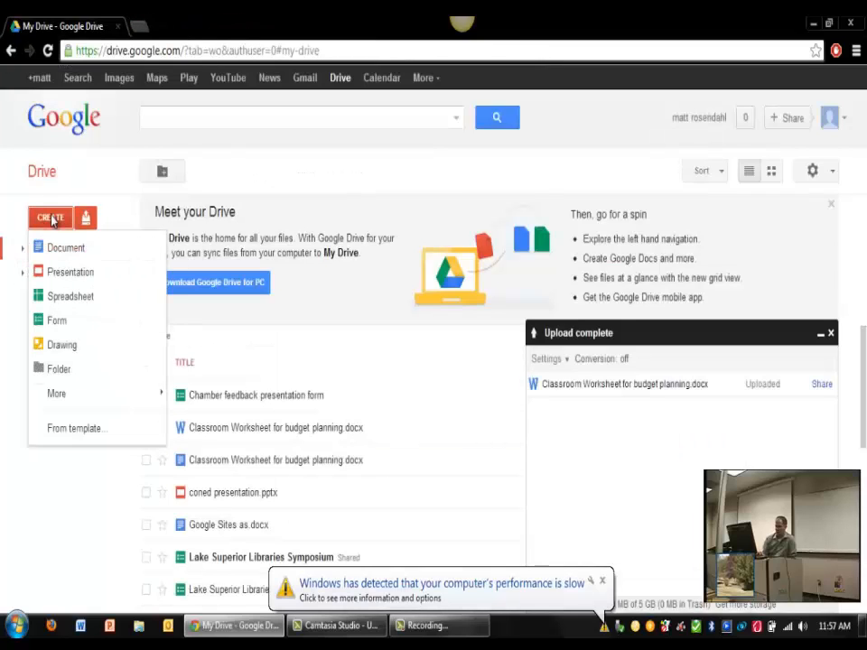
{"action": "left_click", "coordinate": [60, 296]}
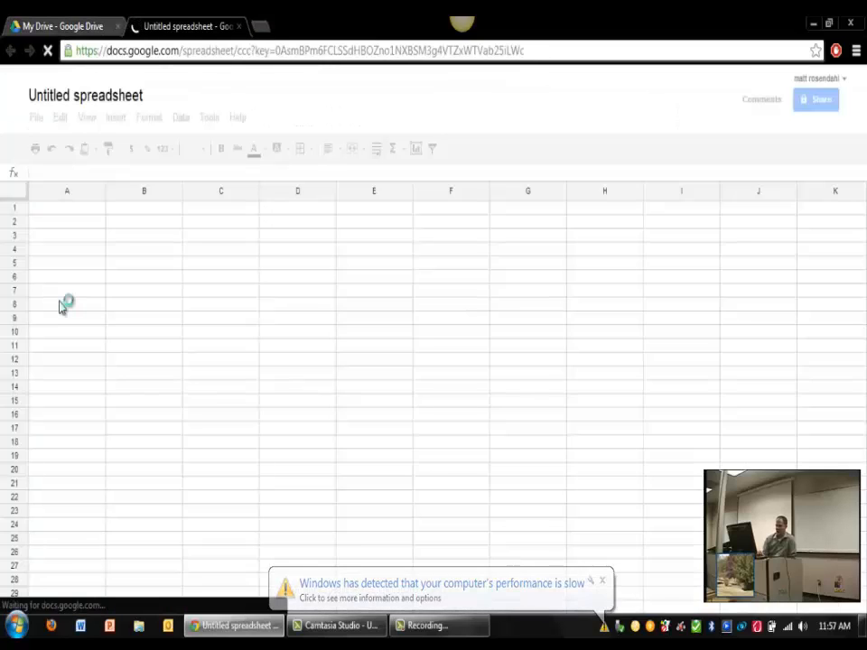
{"action": "left_click", "coordinate": [62, 240]}
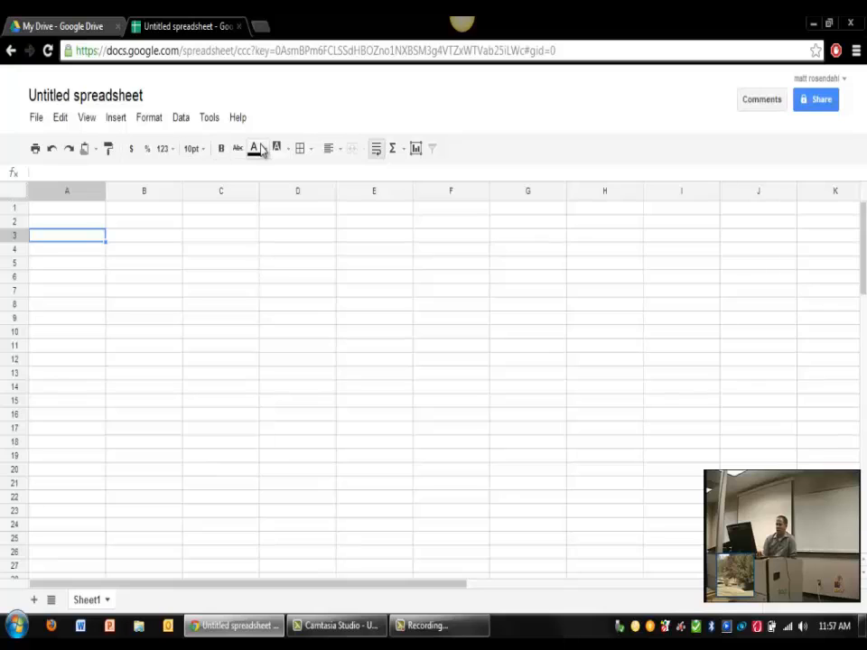
{"action": "left_click", "coordinate": [239, 27]}
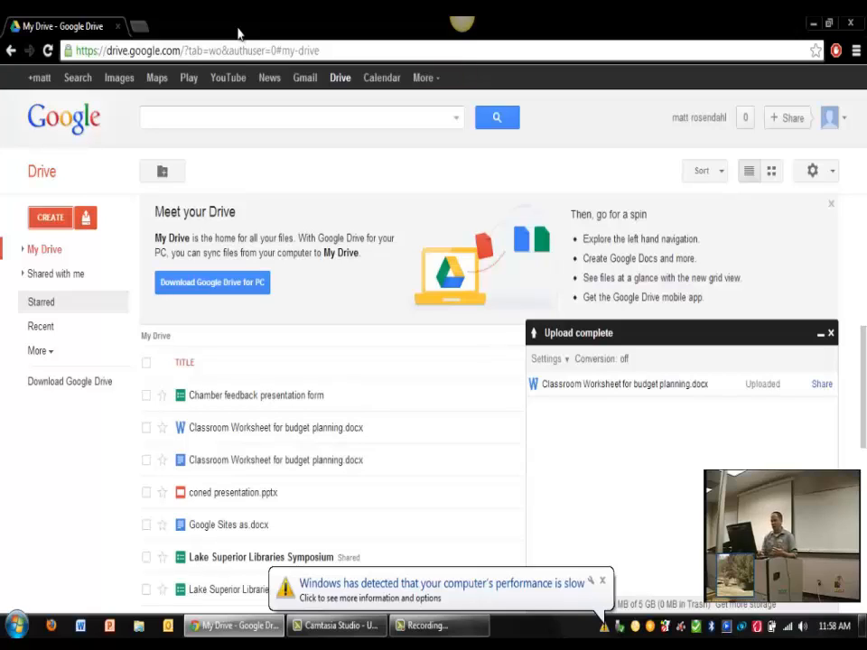
Step: Create a new form and title its first question 'Did you think this session was fun?'
{"action": "left_click", "coordinate": [45, 221]}
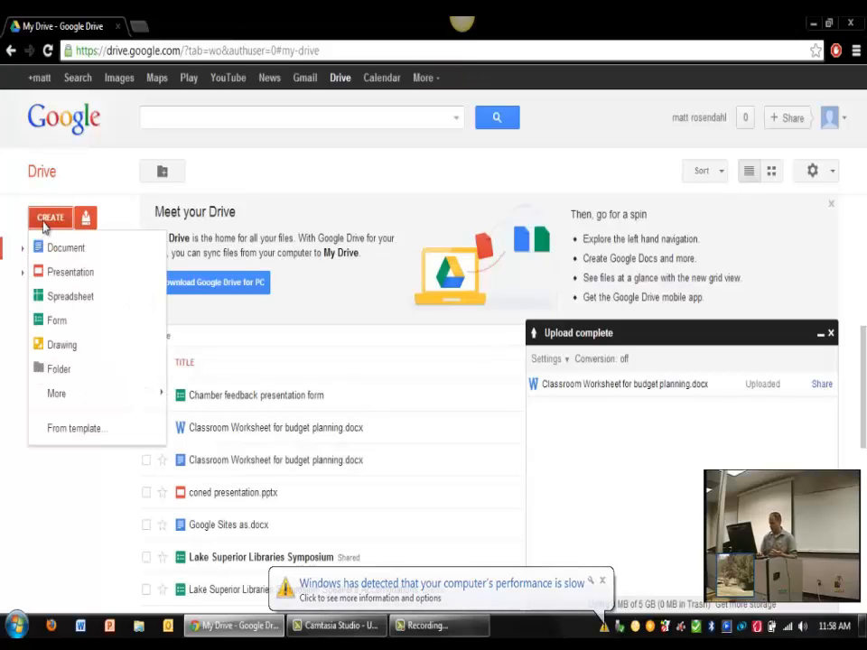
{"action": "left_click", "coordinate": [56, 324]}
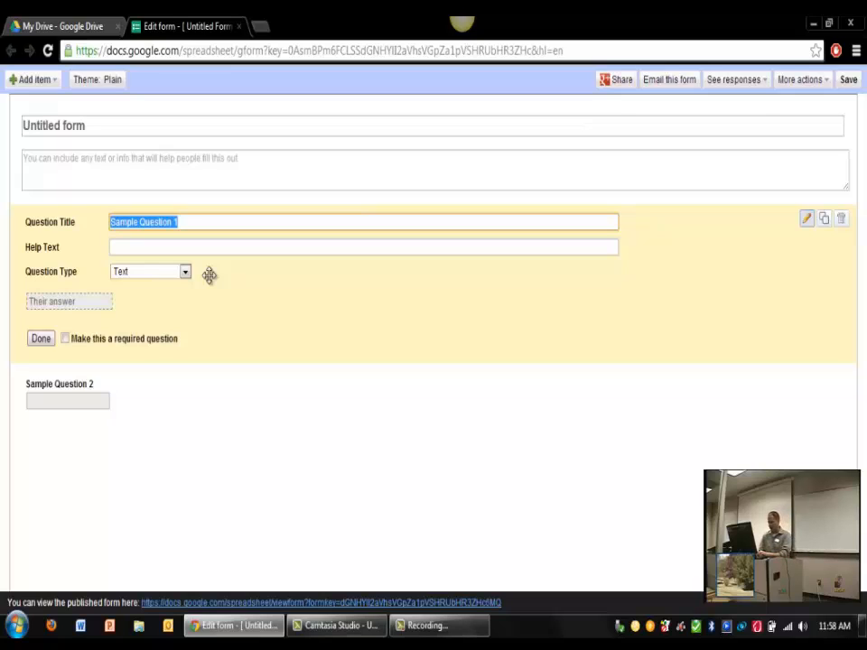
{"action": "type", "text": "W"}
{"action": "key", "text": "BackSpace"}
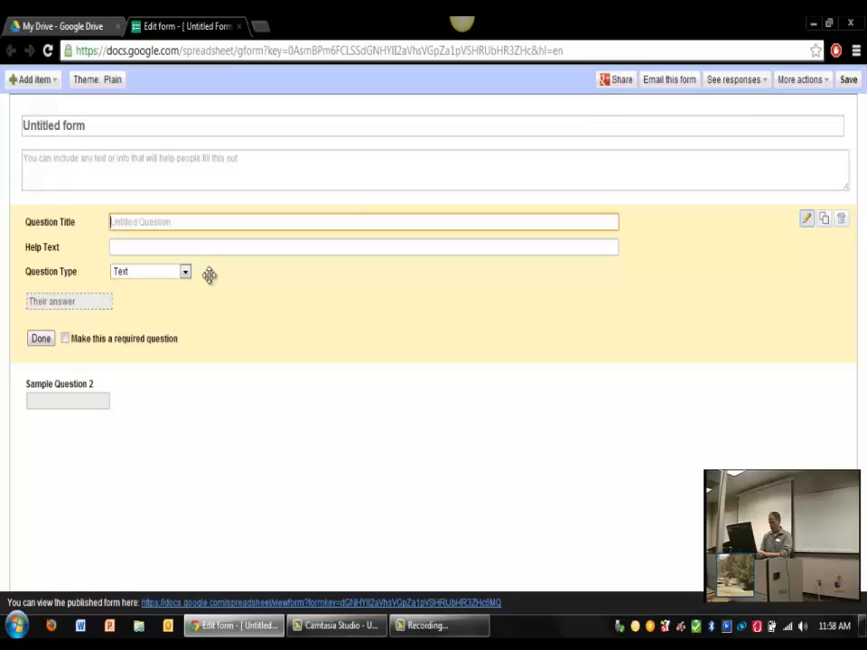
{"action": "type", "text": "Did you think thi"}
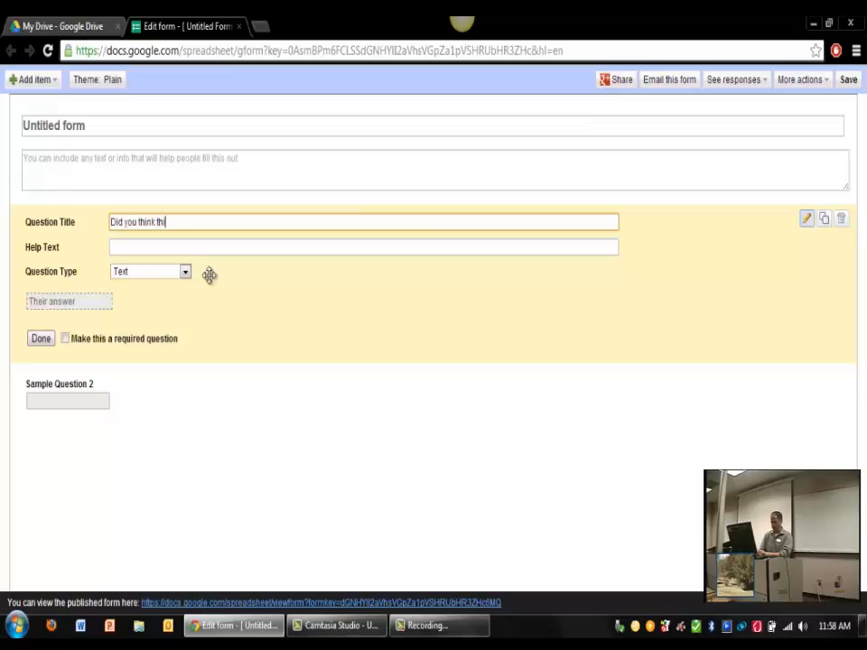
{"action": "type", "text": "s session was fun?"}
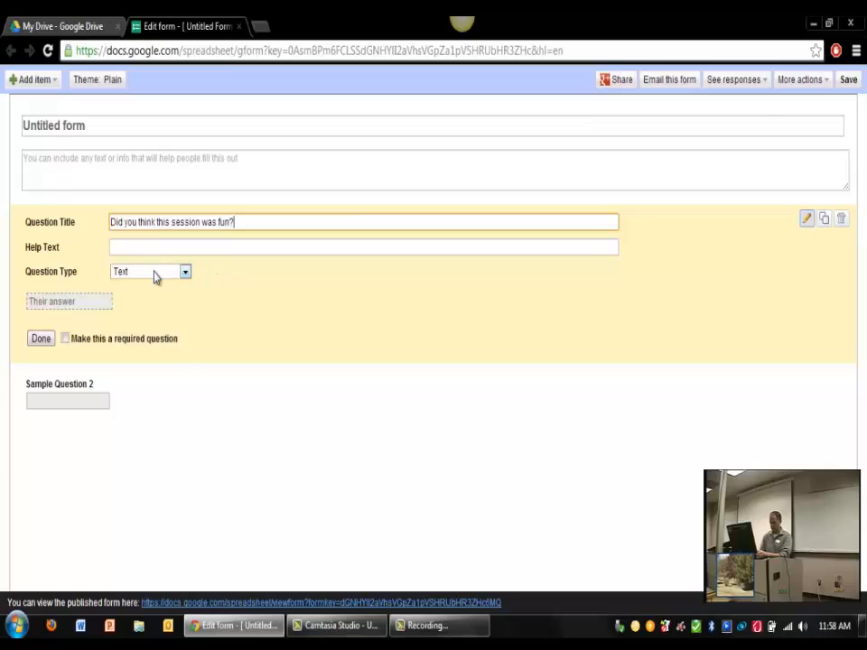
Step: Make it multiple choice with options 'Yes' and 'No, it was boring', then duplicate Sample Question 2
{"action": "left_click", "coordinate": [153, 274]}
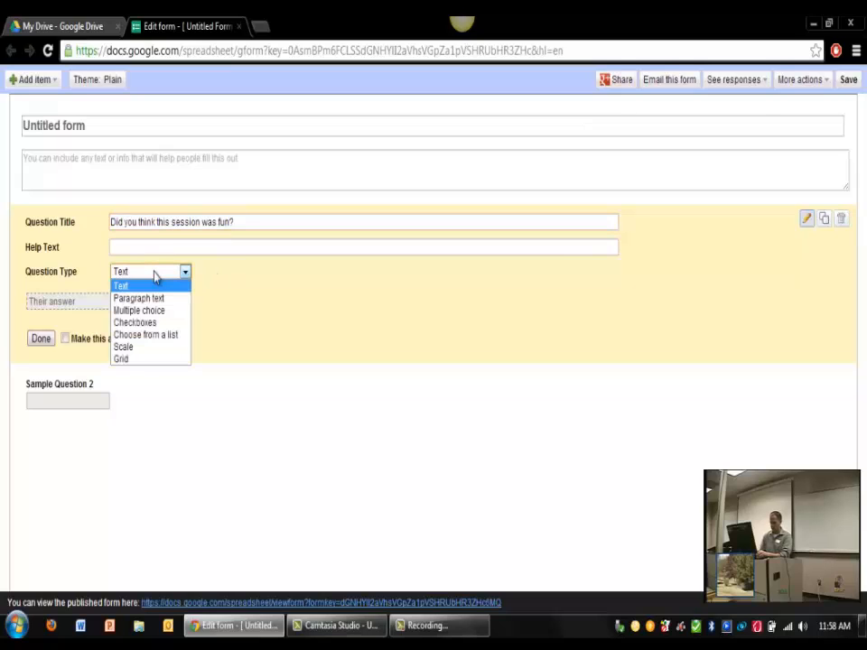
{"action": "left_click", "coordinate": [158, 309]}
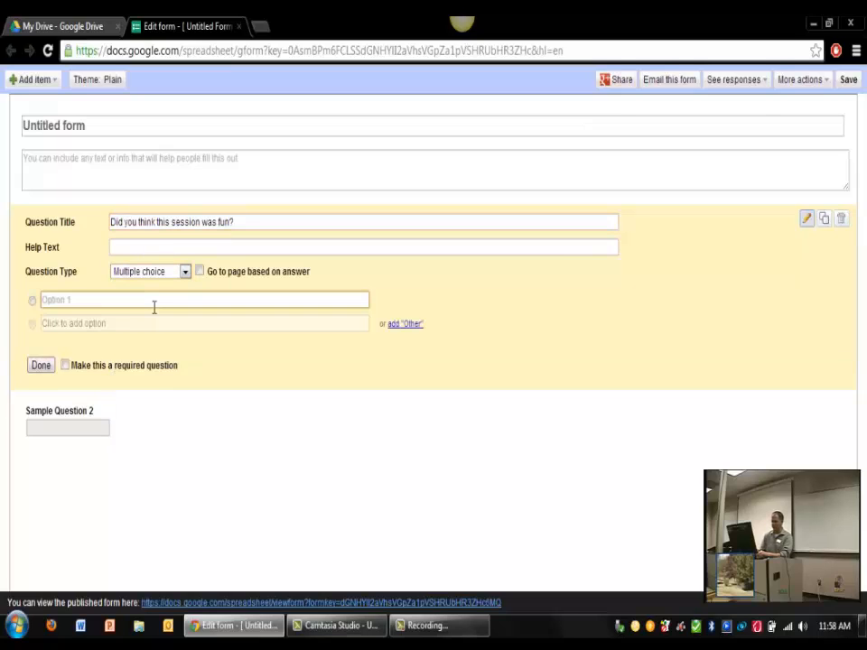
{"action": "type", "text": "Yes"}
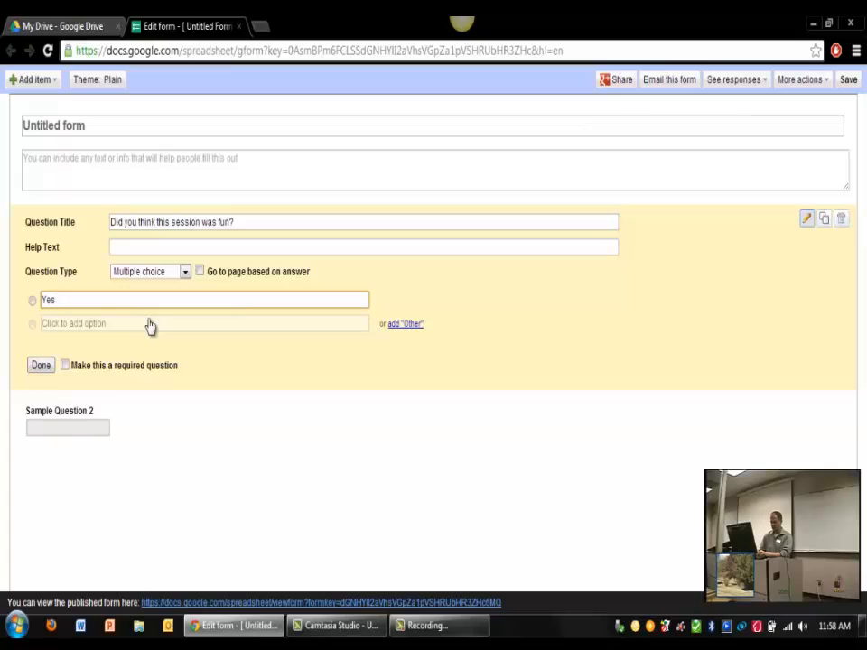
{"action": "left_click", "coordinate": [147, 323]}
{"action": "type", "text": "N"}
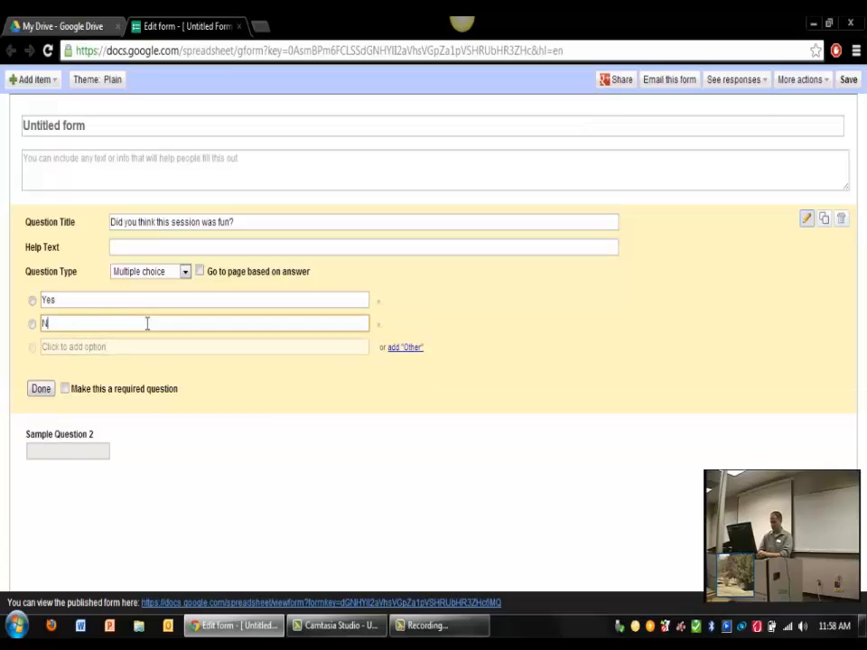
{"action": "type", "text": "o, it was boring"}
{"action": "left_click", "coordinate": [41, 390]}
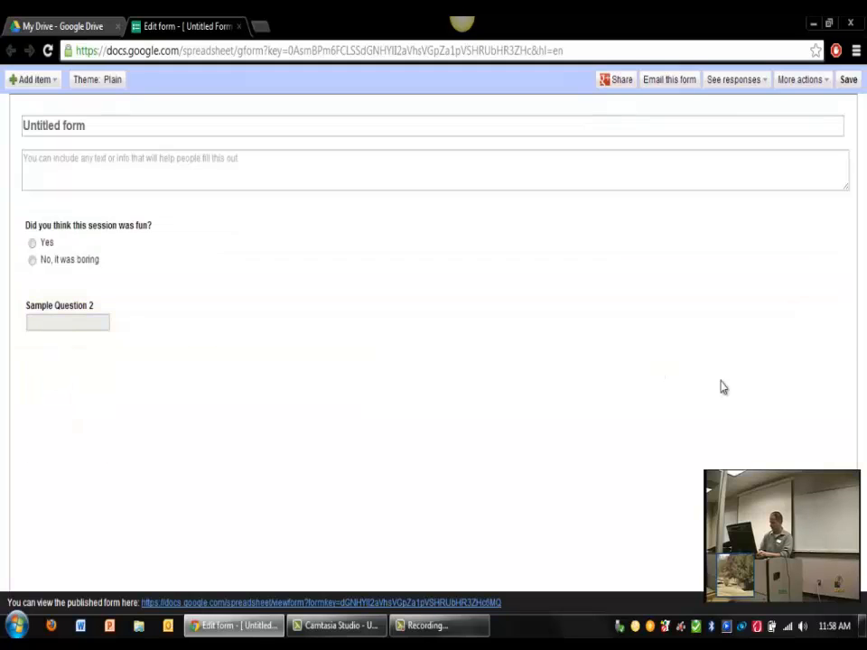
{"action": "left_click", "coordinate": [826, 299]}
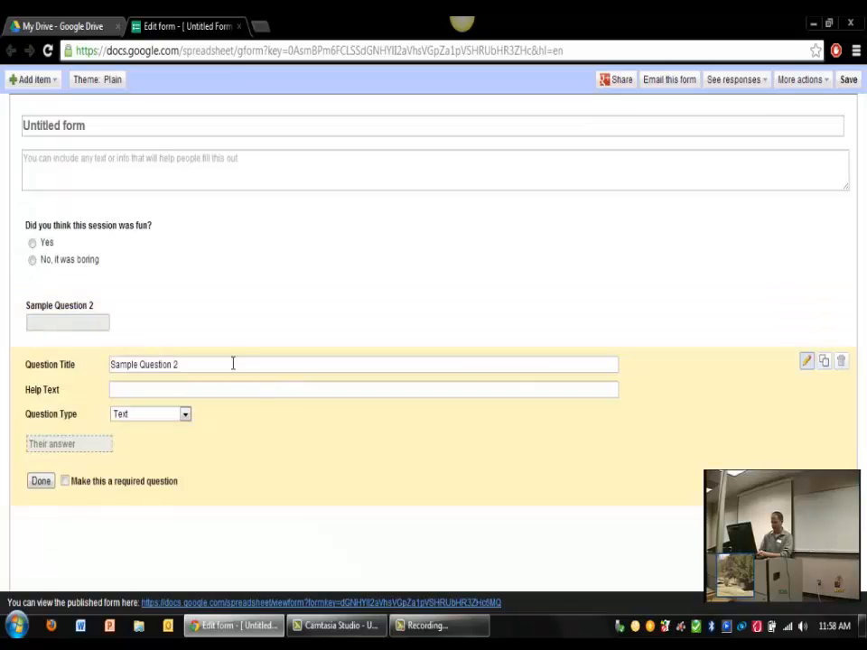
Step: Turn the duplicate into multiple choice 'Did you think the presenter was cool' with options No and Absolutely Not
{"action": "left_click_drag", "start_coordinate": [232, 363], "coordinate": [83, 350]}
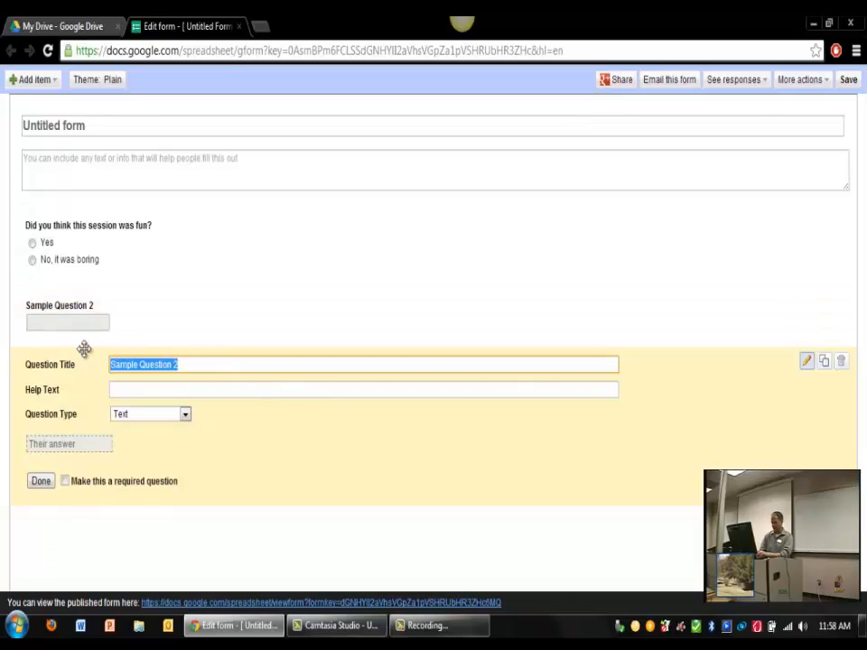
{"action": "type", "text": "Did you think"}
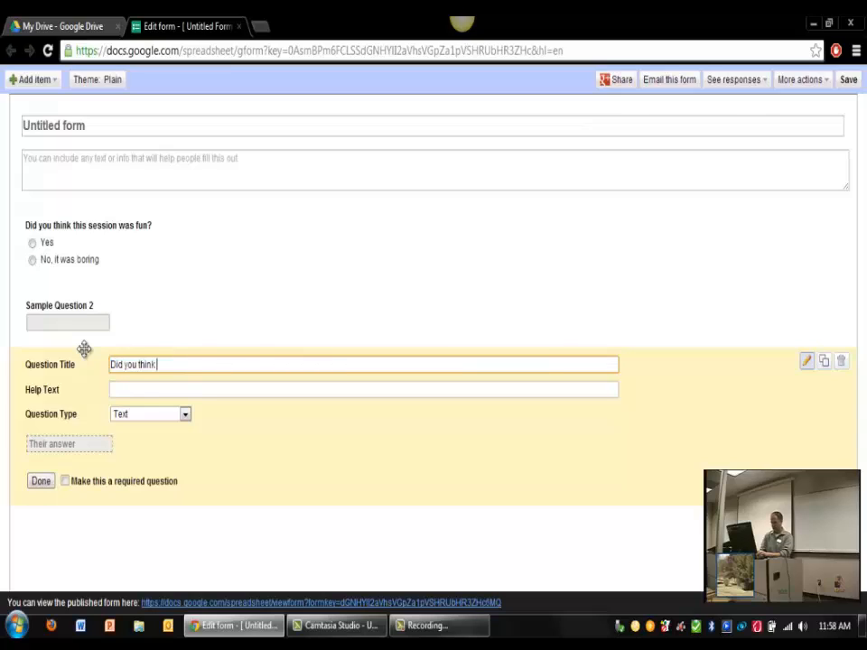
{"action": "type", "text": " the presenter was cool"}
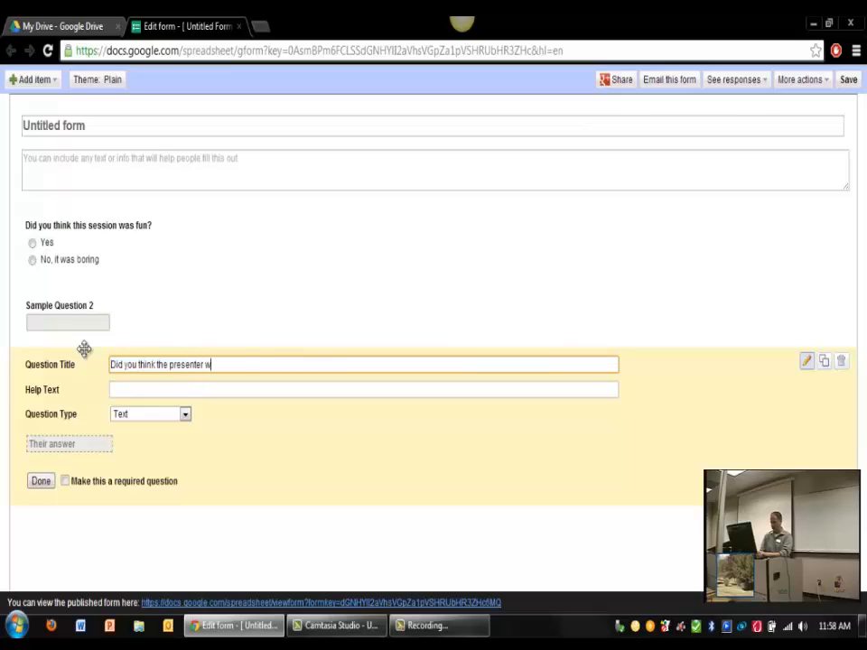
{"action": "left_click", "coordinate": [150, 423]}
{"action": "left_click", "coordinate": [150, 452]}
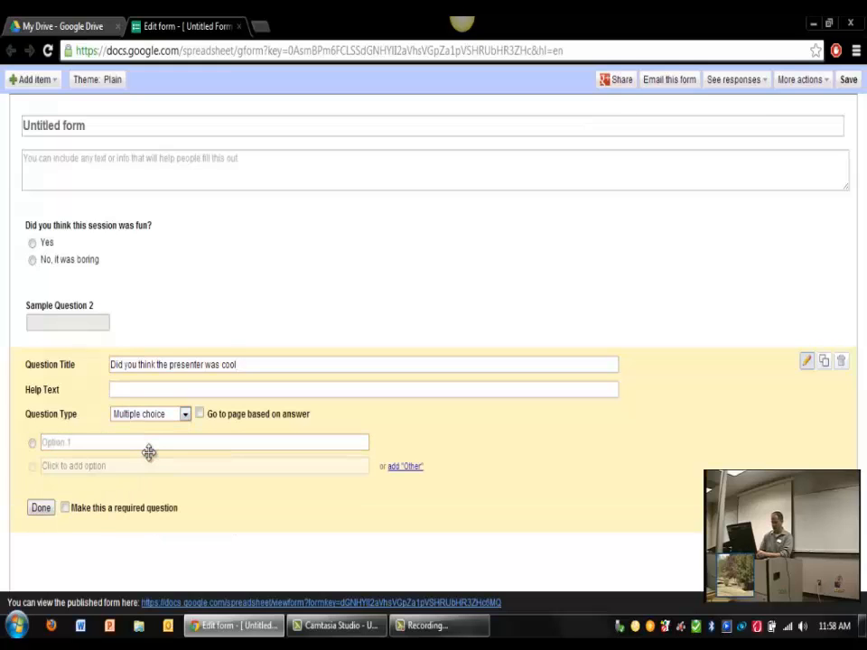
{"action": "left_click", "coordinate": [140, 443]}
{"action": "type", "text": "No"}
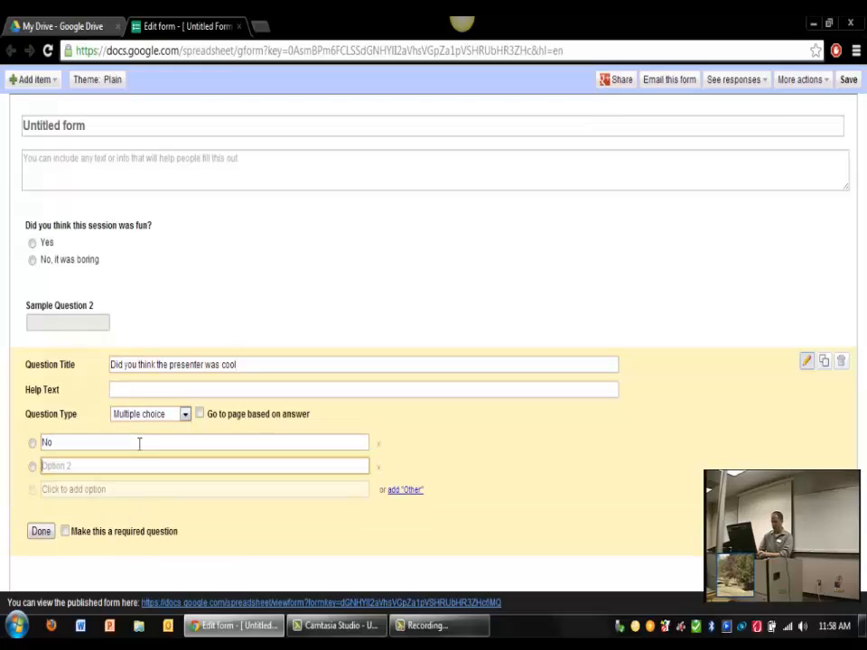
{"action": "type", "text": "Absos"}
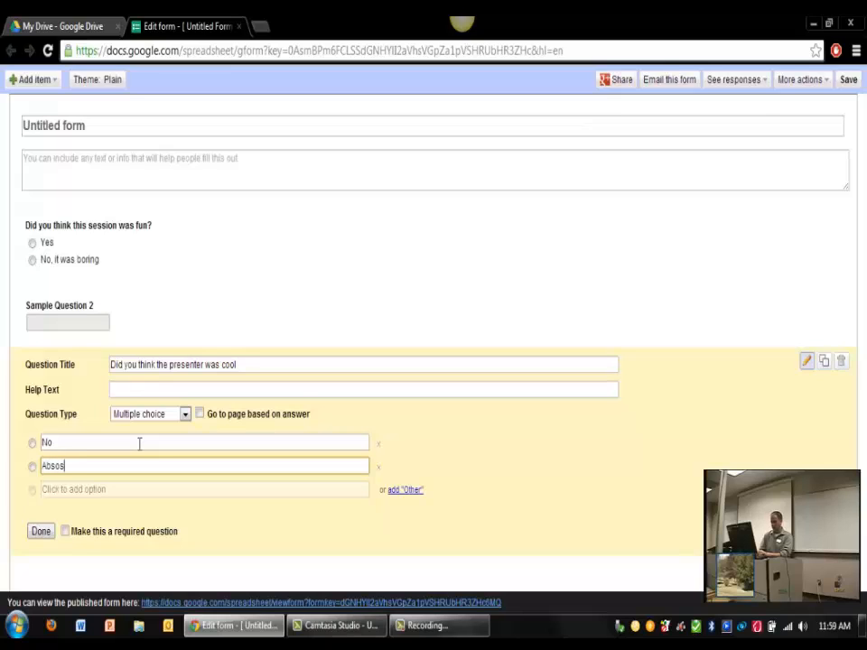
{"action": "key", "text": "BackSpace"}
{"action": "type", "text": "lutely NOt"}
{"action": "key", "text": "BackSpace"}
{"action": "key", "text": "BackSpace"}
{"action": "type", "text": "ot"}
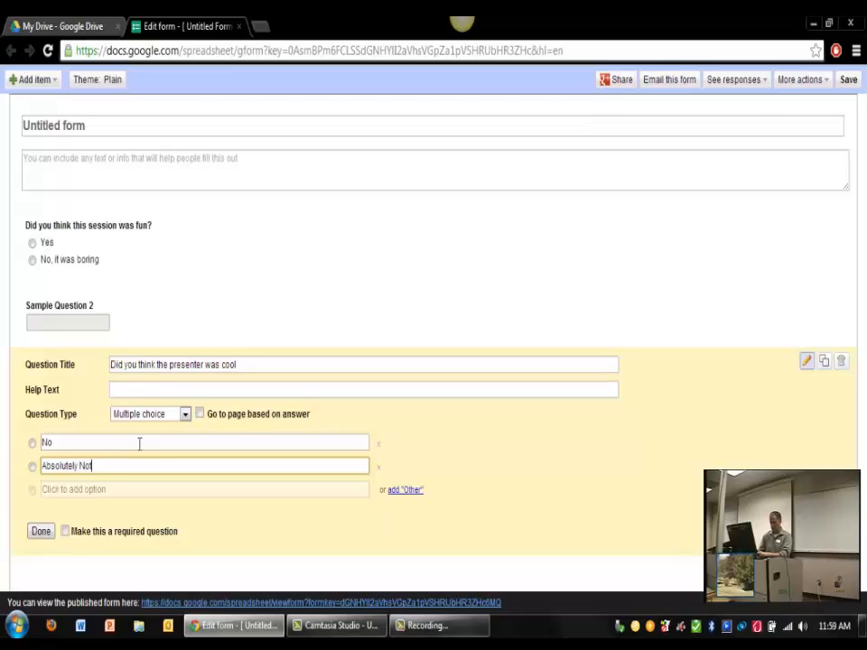
{"action": "left_click", "coordinate": [47, 534]}
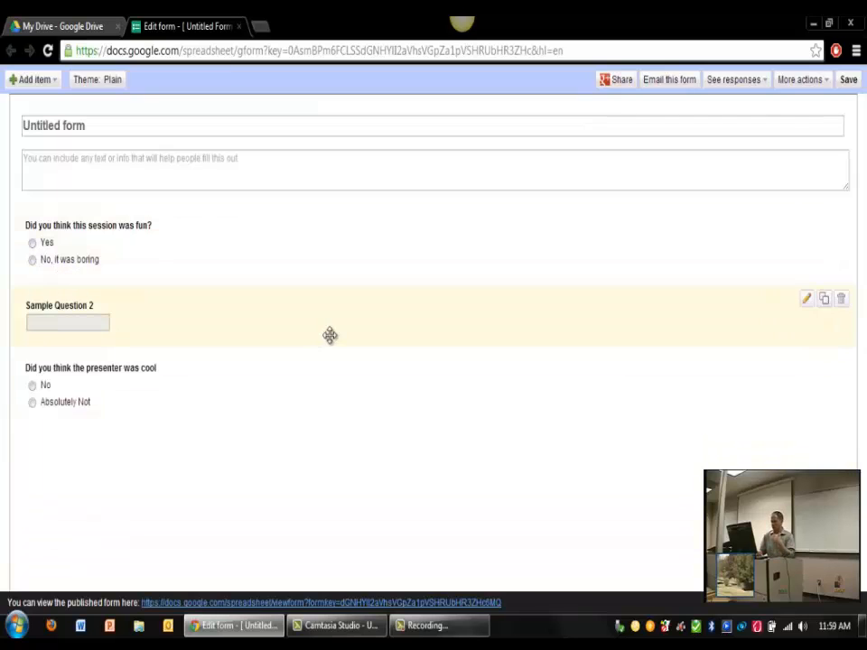
Step: Delete Sample Question 2 and retitle the form 'Fill out my survey please'
{"action": "left_click", "coordinate": [841, 305]}
{"action": "left_click", "coordinate": [448, 340]}
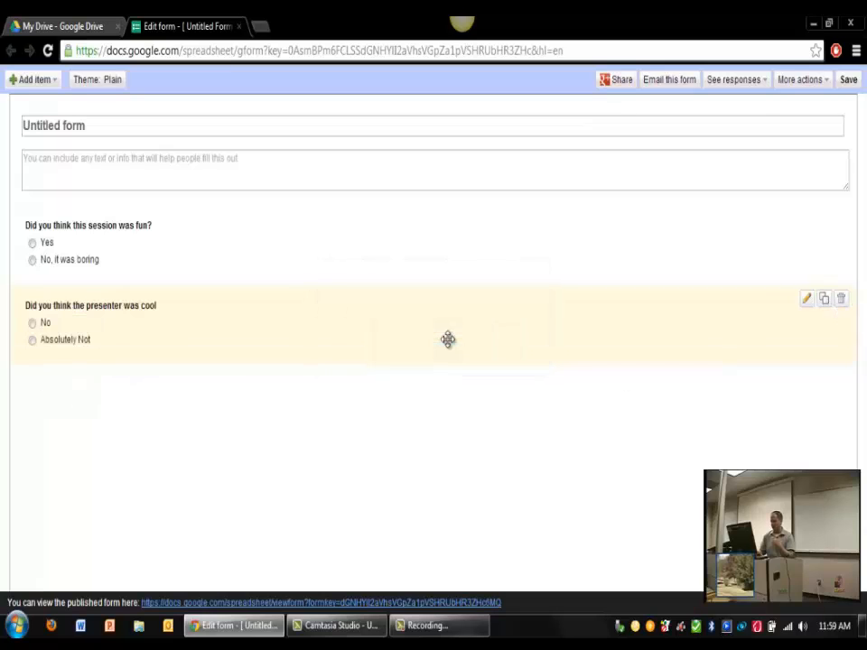
{"action": "left_click", "coordinate": [135, 124]}
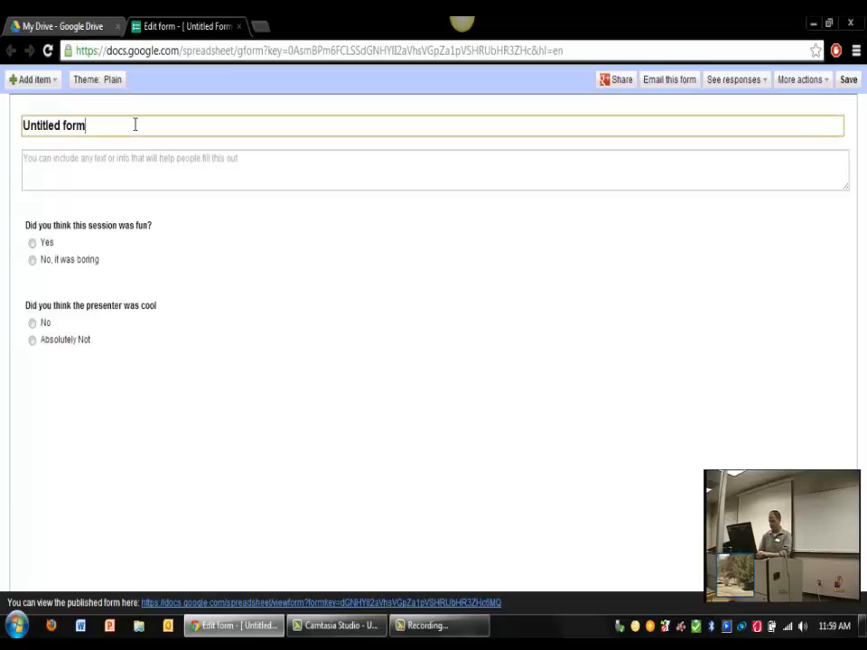
{"action": "key", "text": "BackSpace"}
{"action": "key", "text": "BackSpace"}
{"action": "key", "text": "BackSpace"}
{"action": "key", "text": "BackSpace"}
{"action": "key", "text": "BackSpace"}
{"action": "key", "text": "BackSpace"}
{"action": "key", "text": "BackSpace"}
{"action": "key", "text": "BackSpace"}
{"action": "key", "text": "BackSpace"}
{"action": "key", "text": "BackSpace"}
{"action": "key", "text": "BackSpace"}
{"action": "key", "text": "BackSpace"}
{"action": "key", "text": "BackSpace"}
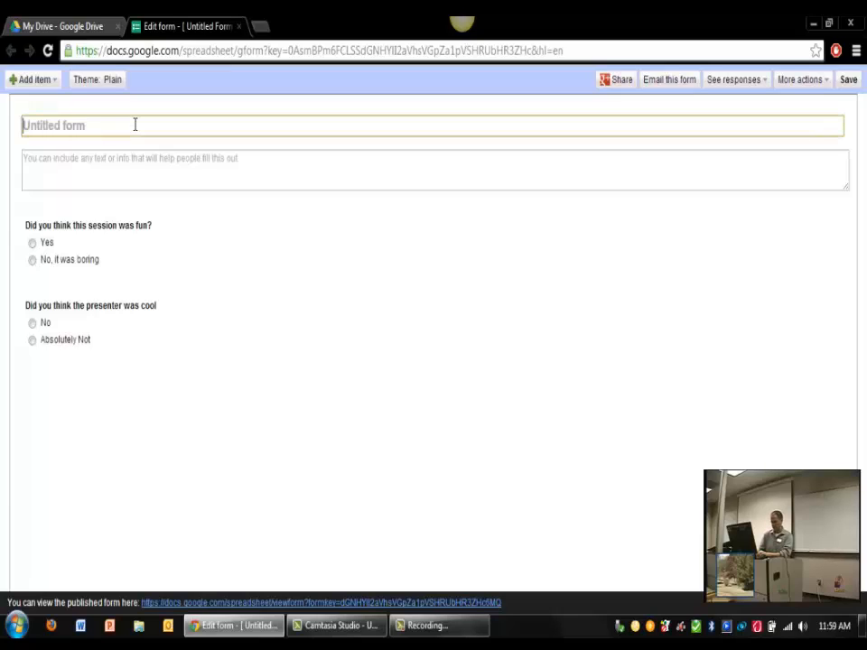
{"action": "type", "text": "Fill out my survey please"}
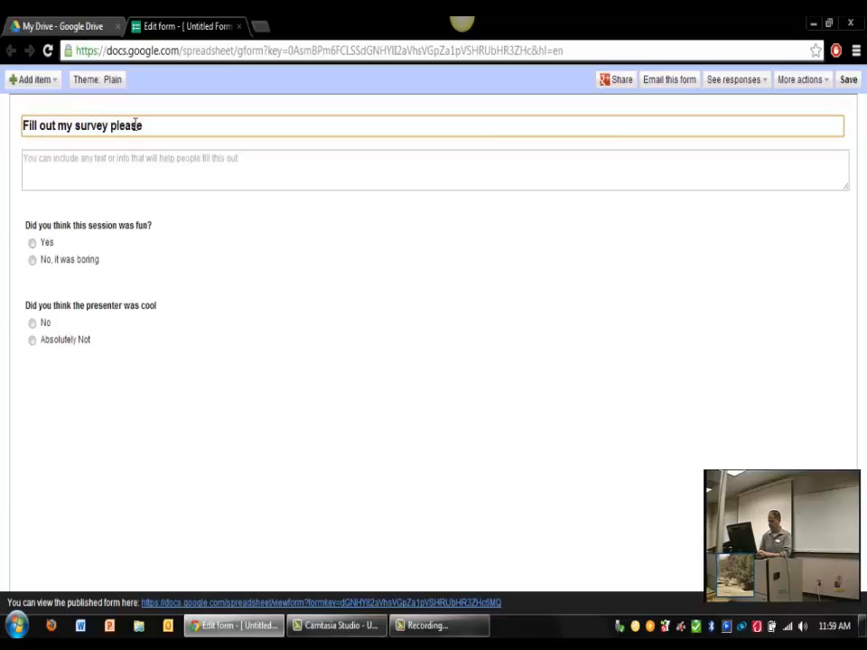
Step: Email the survey, with the form included in the message, to the recipient's e-mail address
{"action": "left_click", "coordinate": [652, 85]}
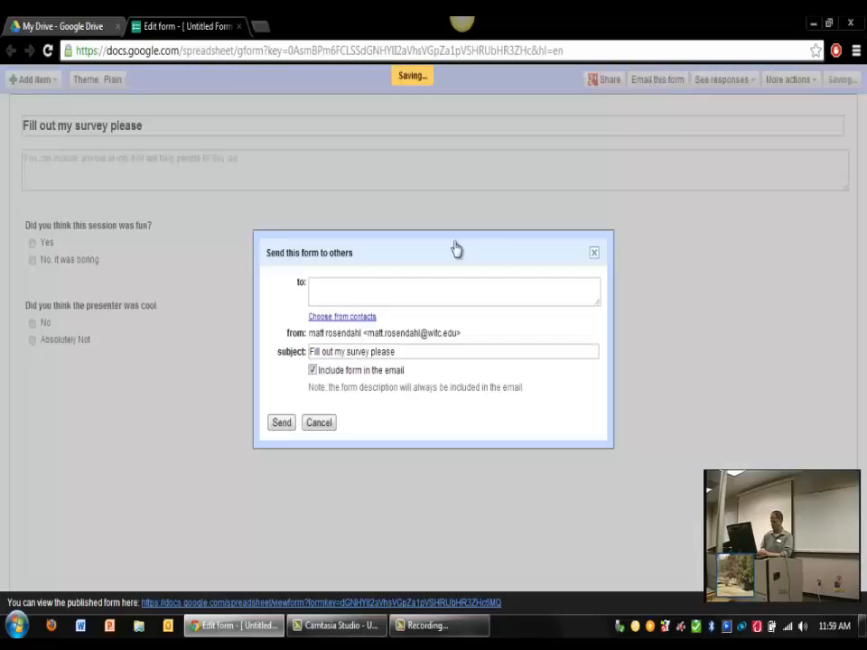
{"action": "left_click", "coordinate": [402, 285]}
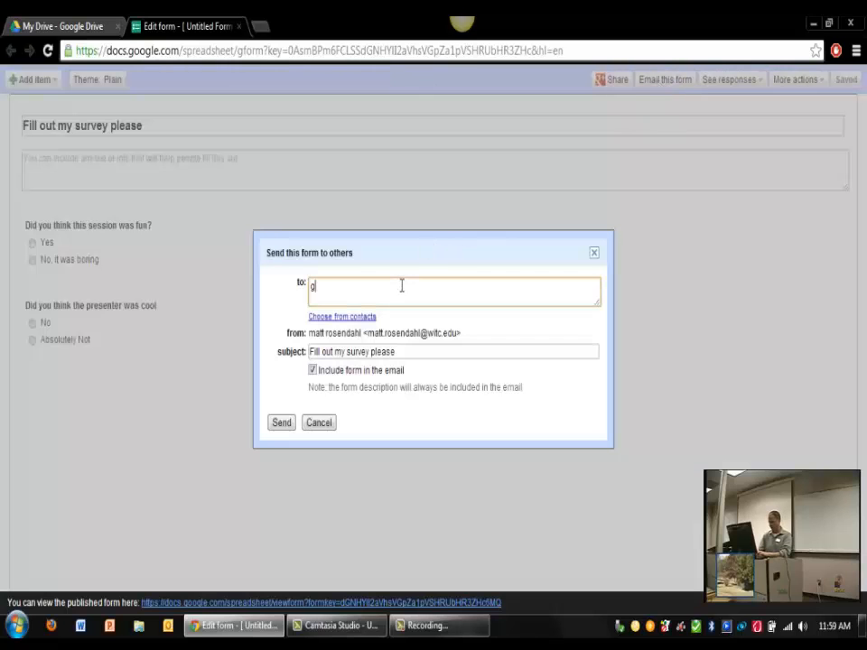
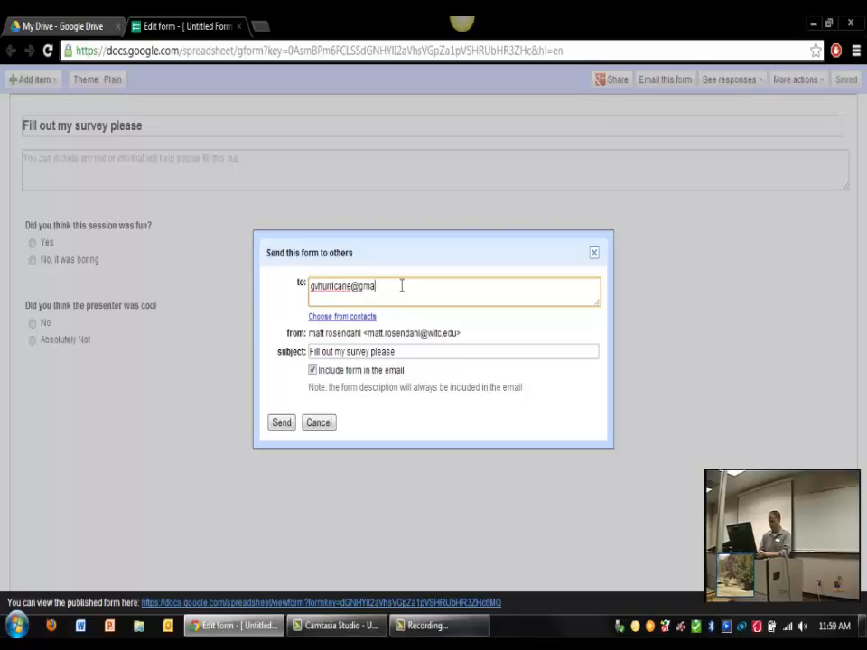
{"action": "left_click", "coordinate": [281, 424]}
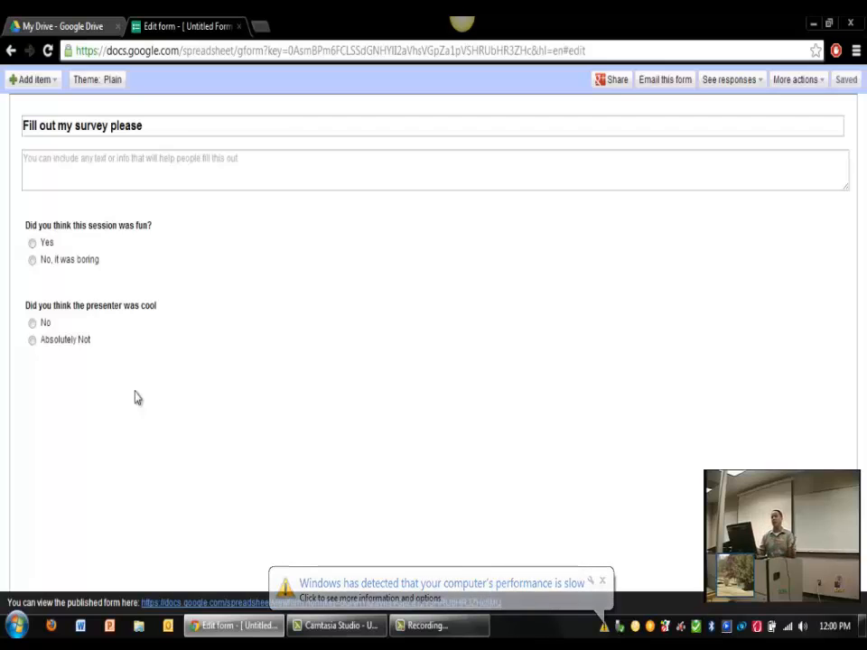
Step: Return to the Google Drive tab and show the Recent files list
{"action": "left_click", "coordinate": [66, 29]}
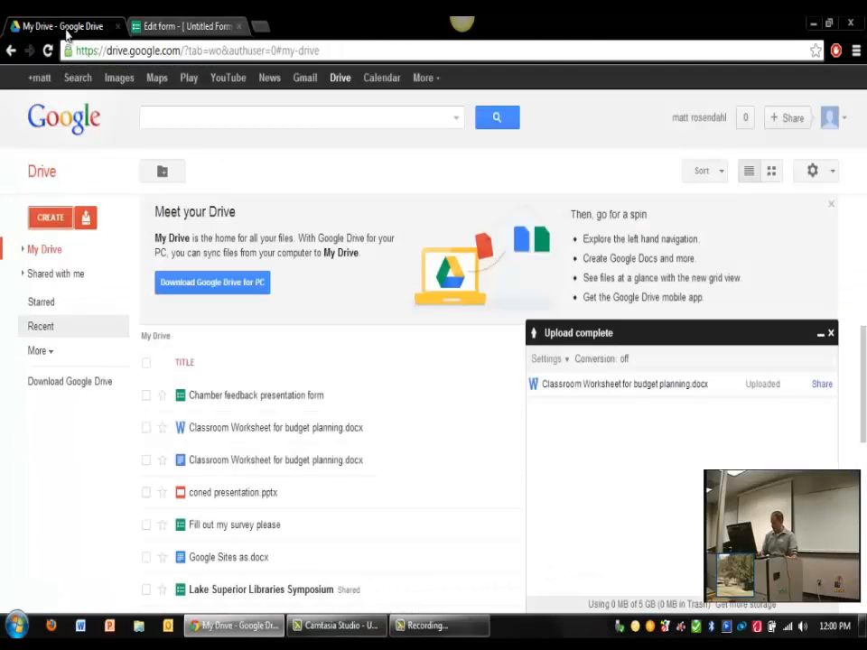
{"action": "left_click", "coordinate": [41, 327]}
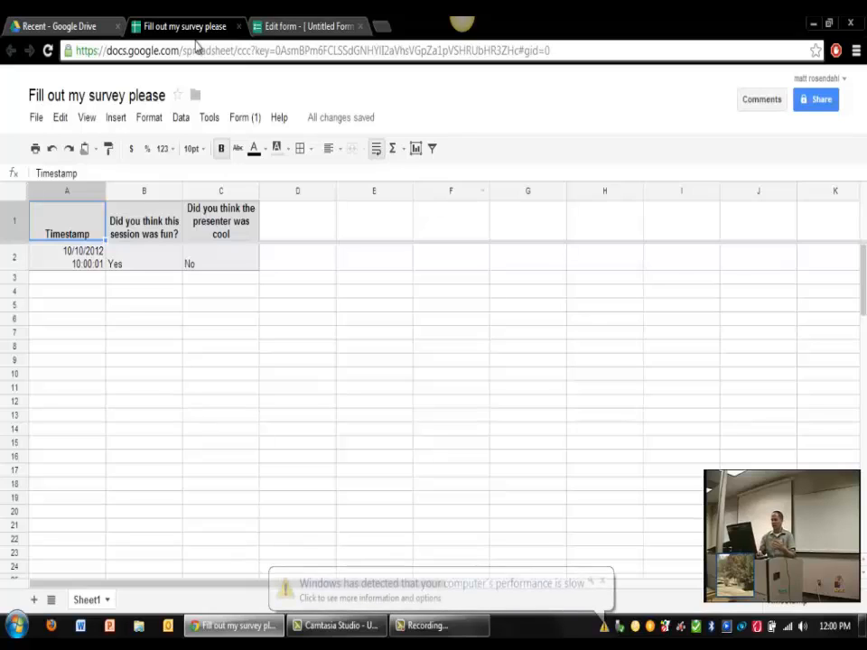
Step: Close the response spreadsheet and form editor tabs, dismiss the server error, and reopen More products
{"action": "left_click", "coordinate": [239, 28]}
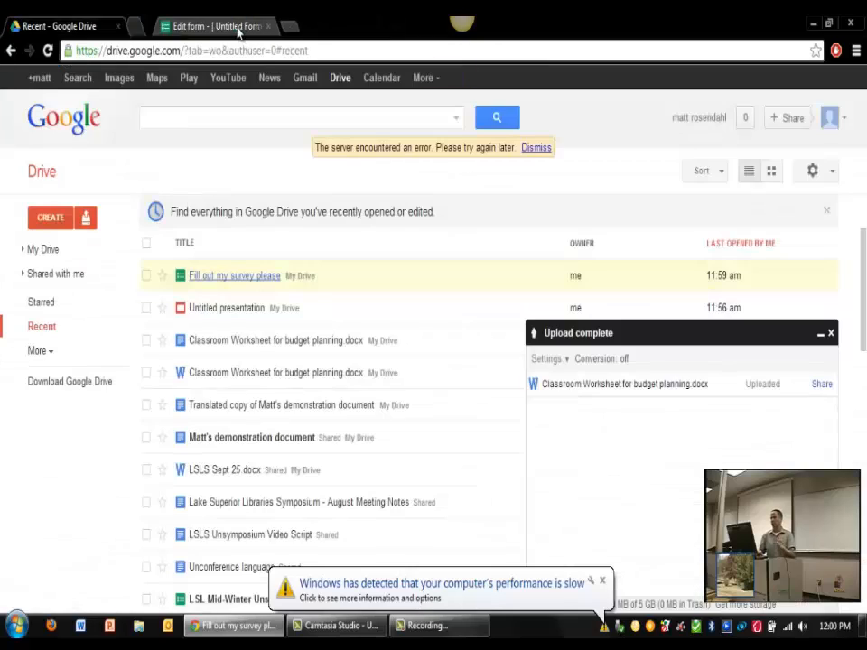
{"action": "left_click", "coordinate": [238, 27]}
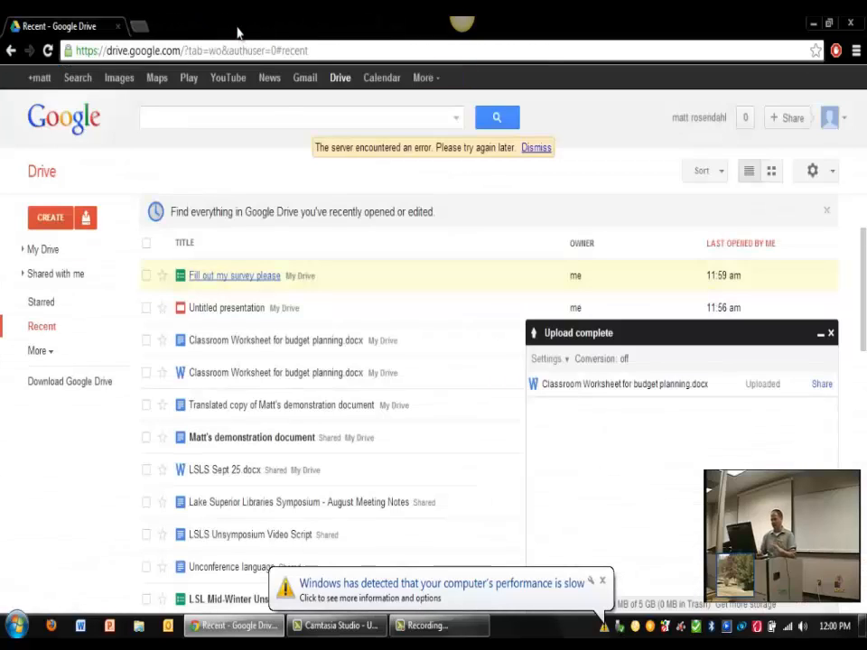
{"action": "left_click", "coordinate": [429, 83]}
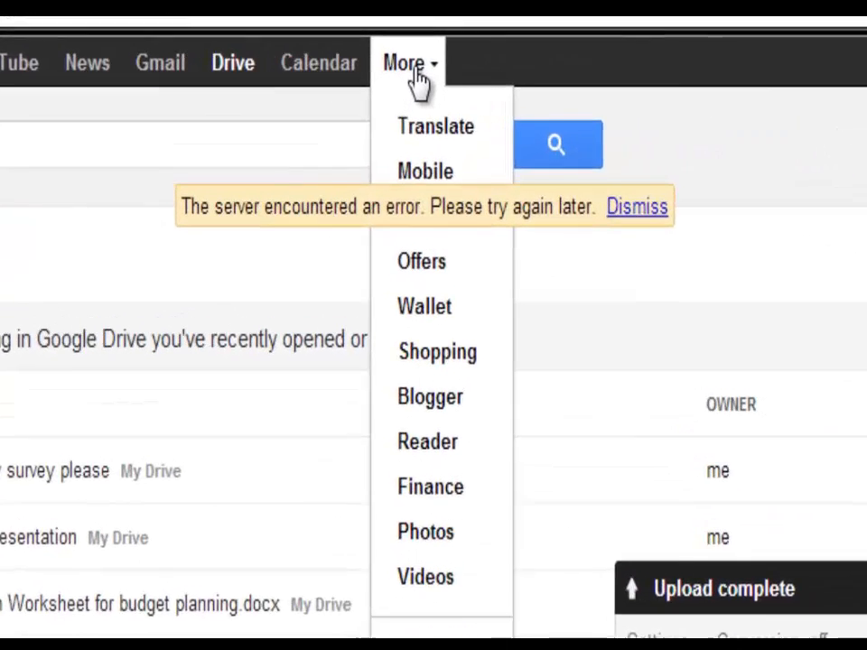
{"action": "left_click", "coordinate": [429, 83]}
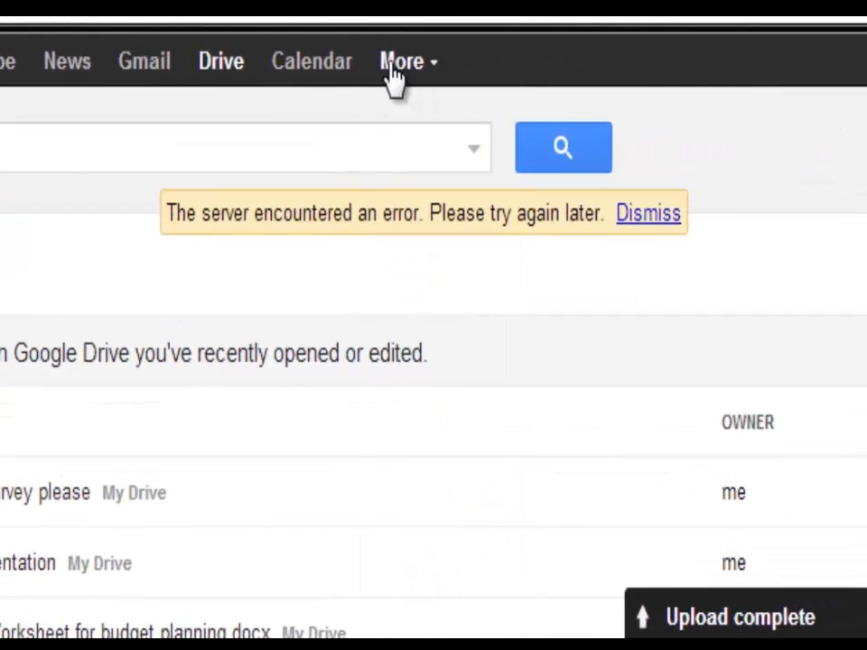
{"action": "left_click", "coordinate": [395, 78]}
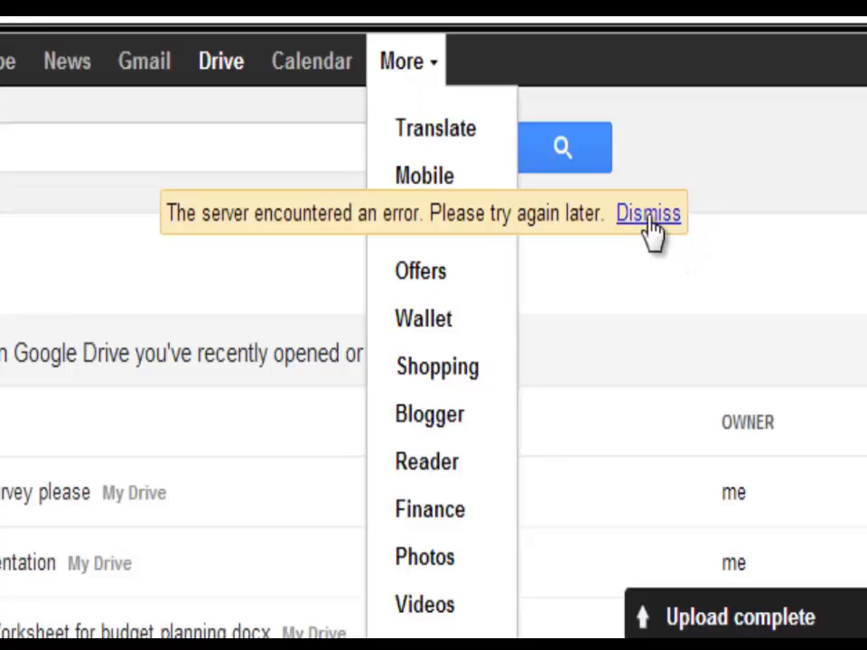
{"action": "left_click", "coordinate": [648, 216]}
{"action": "left_click", "coordinate": [405, 65]}
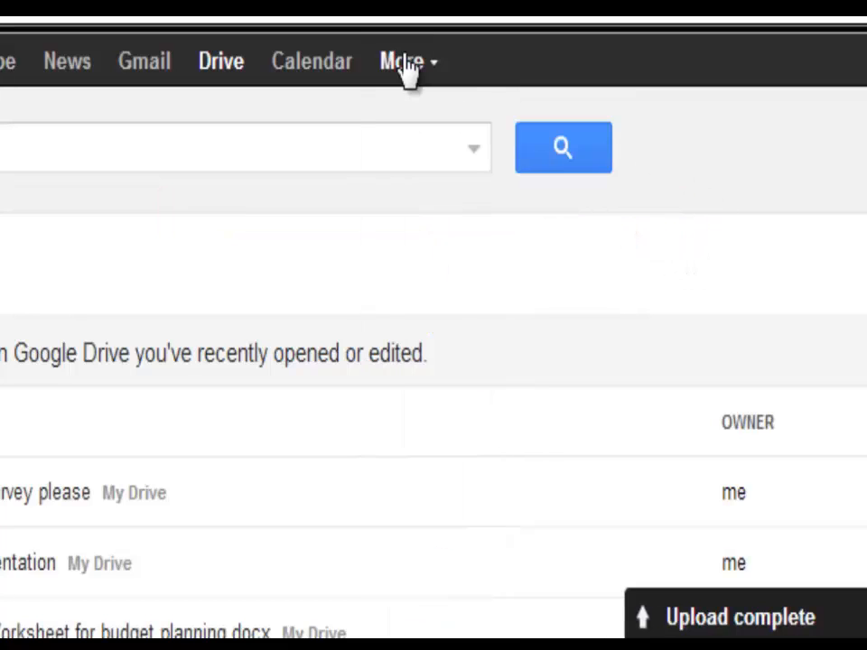
{"action": "left_click", "coordinate": [404, 63]}
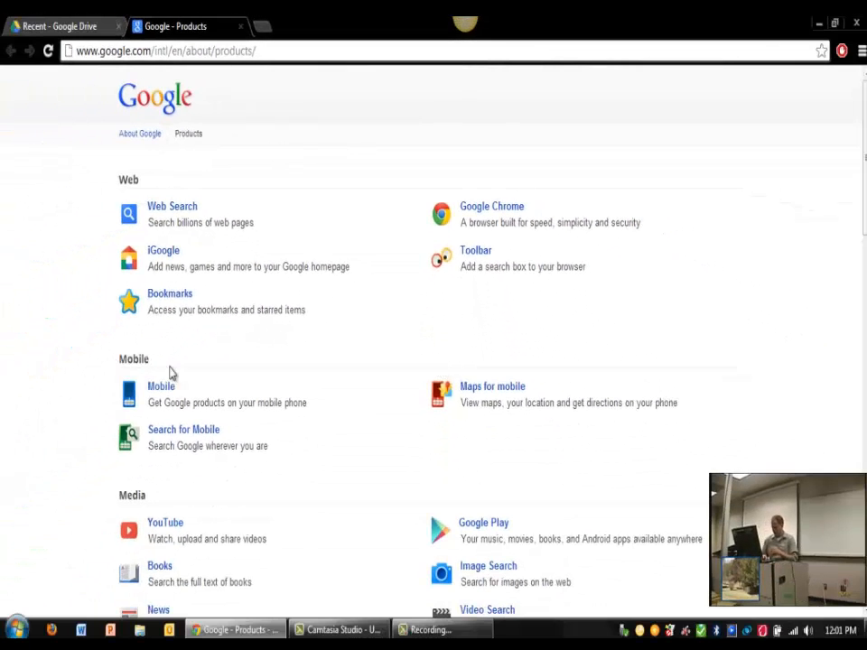
Step: Scroll the Google Products page down to the Home & Office and Social categories
{"action": "scroll", "coordinate": [433, 343], "scroll_direction": "down", "scroll_amount": 5}
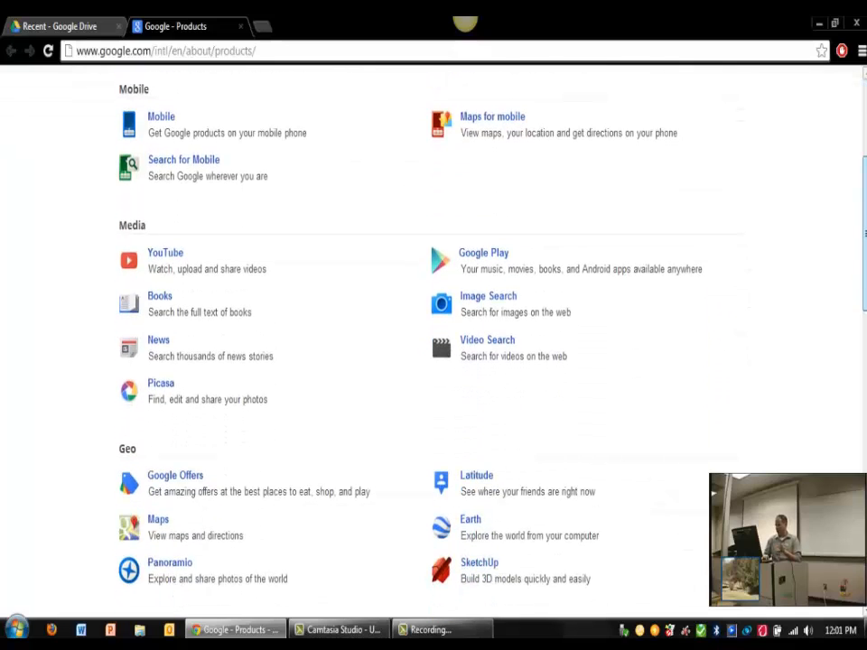
{"action": "scroll", "coordinate": [433, 343], "scroll_direction": "down", "scroll_amount": 3}
{"action": "scroll", "coordinate": [434, 343], "scroll_direction": "down", "scroll_amount": 2}
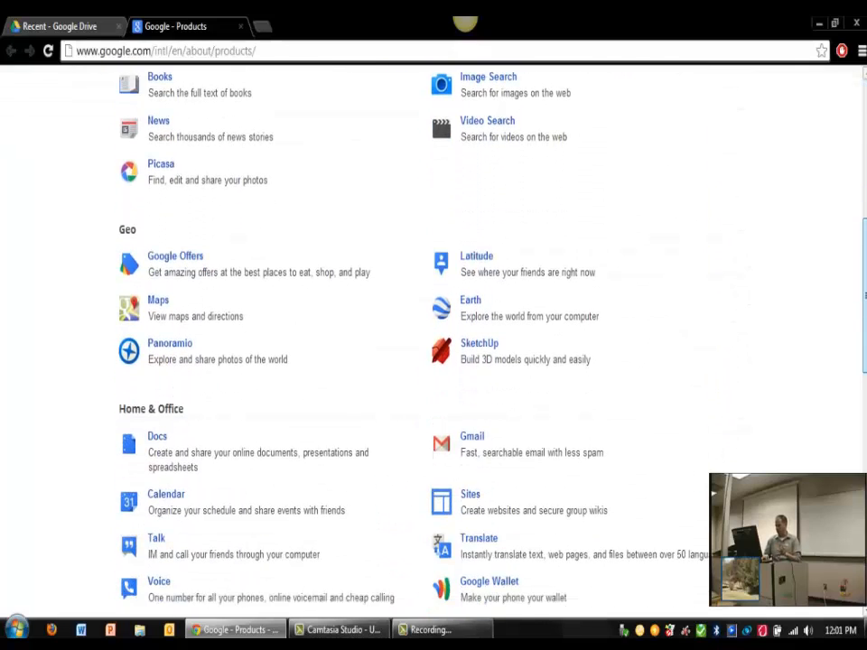
{"action": "scroll", "coordinate": [434, 343], "scroll_direction": "down", "scroll_amount": 3}
{"action": "scroll", "coordinate": [433, 343], "scroll_direction": "down", "scroll_amount": 3}
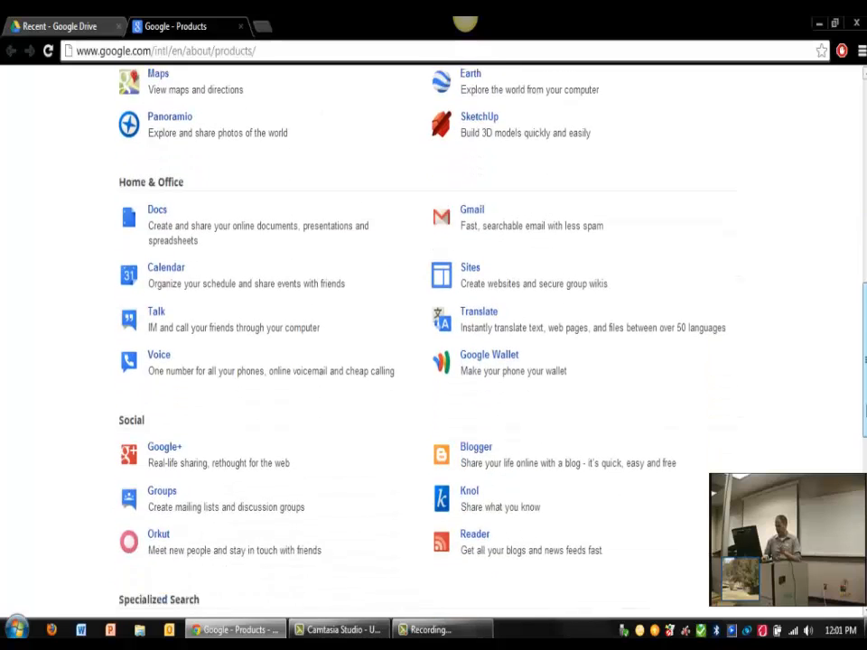
{"action": "left_click_drag", "start_coordinate": [865, 427], "coordinate": [864, 430]}
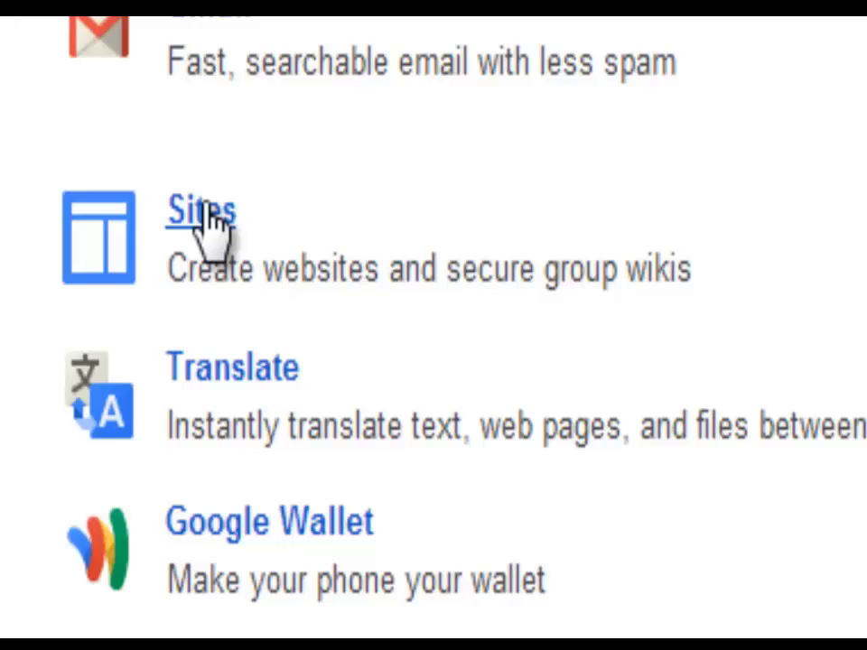
Step: Start a new Google Site using the gallery's Professional site template
{"action": "left_click", "coordinate": [204, 209]}
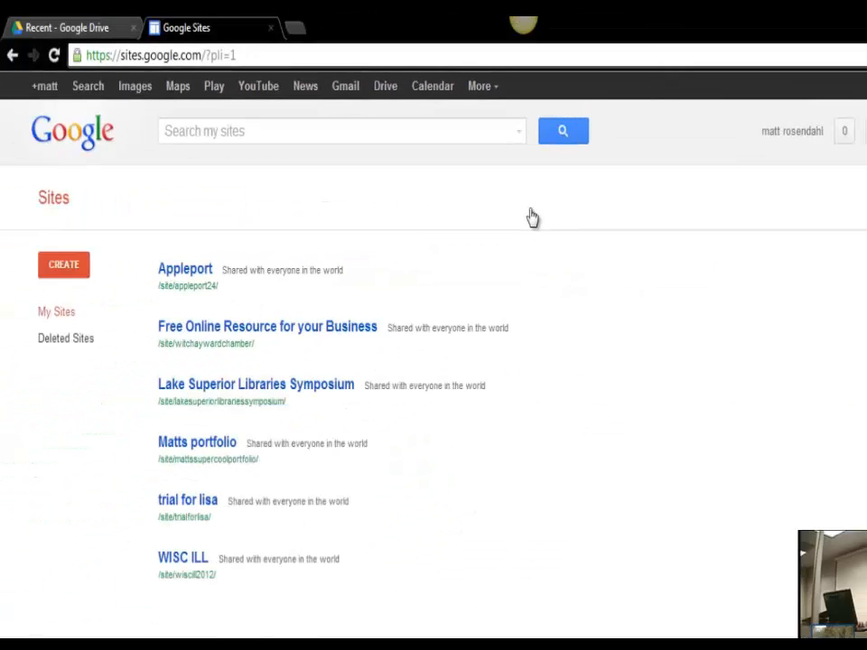
{"action": "left_click", "coordinate": [58, 261]}
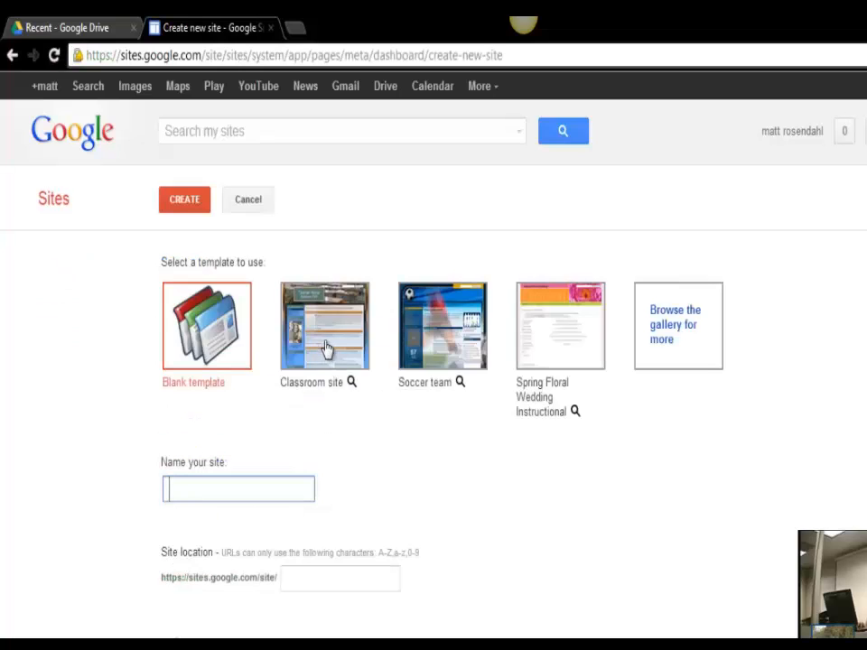
{"action": "left_click", "coordinate": [193, 333]}
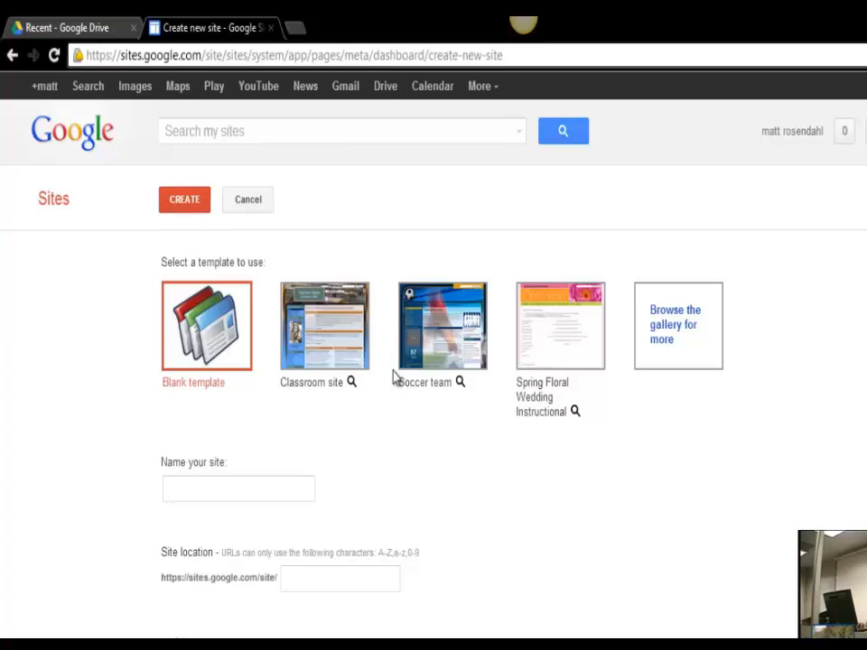
{"action": "left_click", "coordinate": [664, 337]}
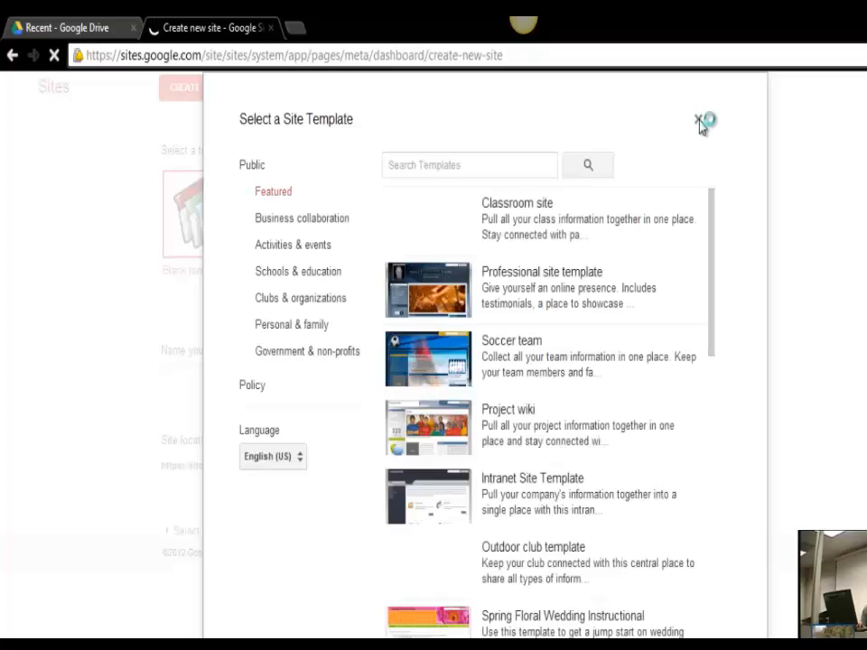
{"action": "left_click", "coordinate": [429, 295]}
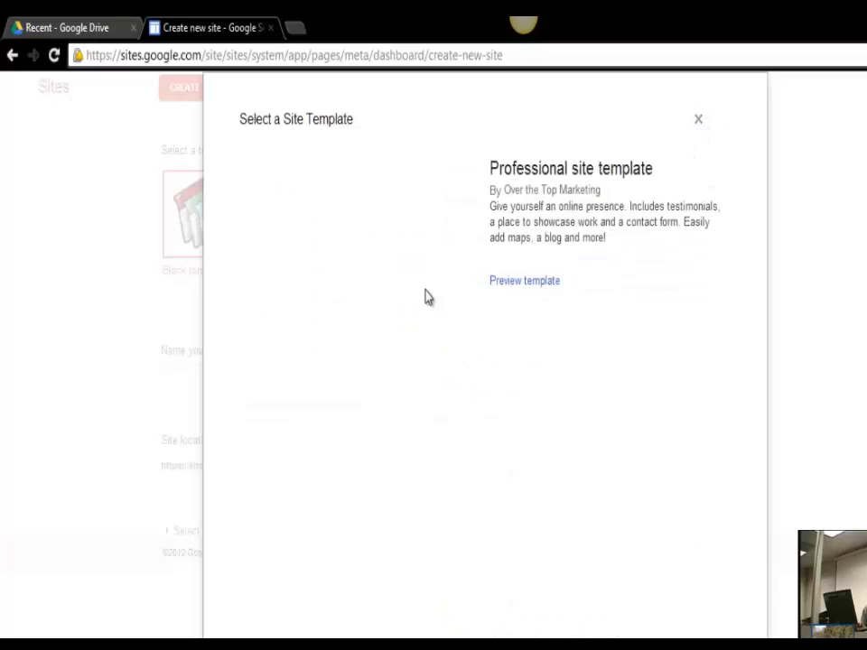
{"action": "scroll", "coordinate": [183, 585], "scroll_direction": "down", "scroll_amount": 1}
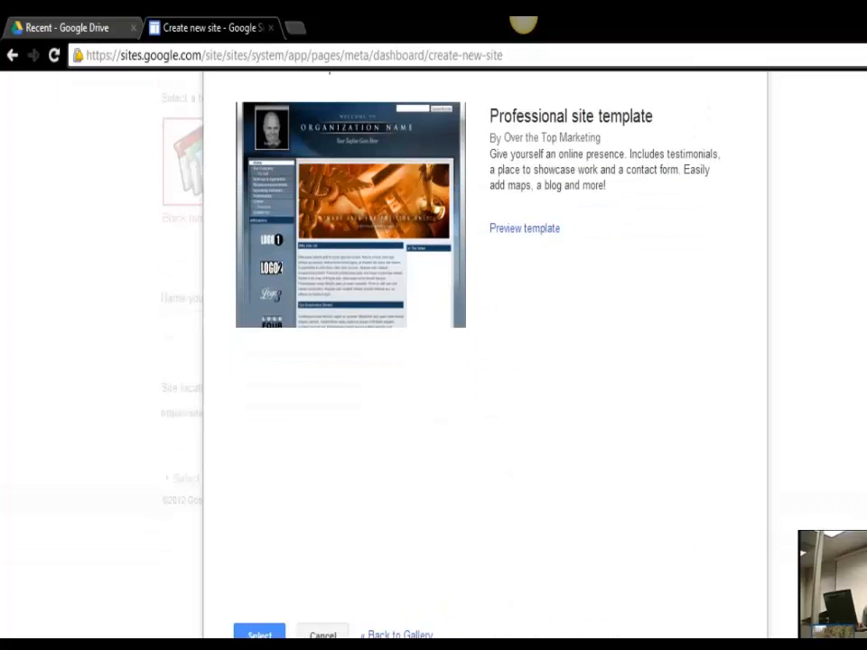
{"action": "left_click", "coordinate": [260, 634]}
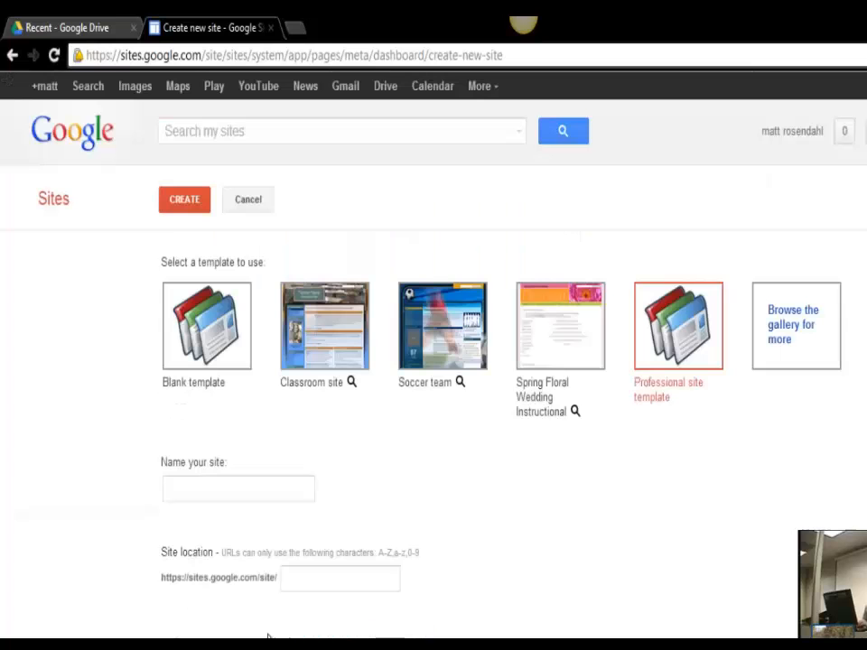
Step: Type the new site's name, correcting the typos along the way
{"action": "left_click", "coordinate": [219, 485]}
{"action": "type", "text": "mett"}
{"action": "key", "text": "BackSpace"}
{"action": "key", "text": "BackSpace"}
{"action": "key", "text": "BackSpace"}
{"action": "type", "text": "att"}
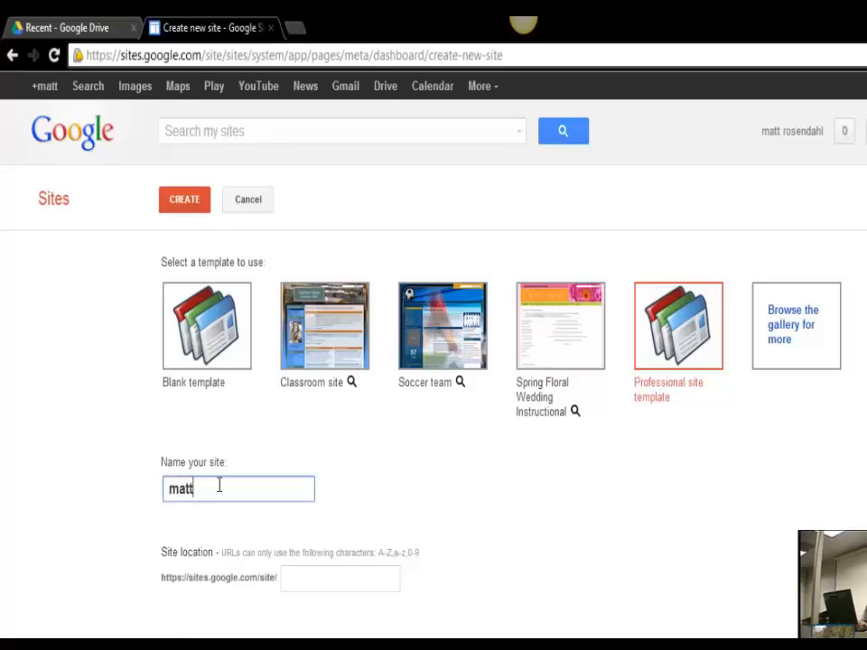
{"action": "type", "text": "sdemosite"}
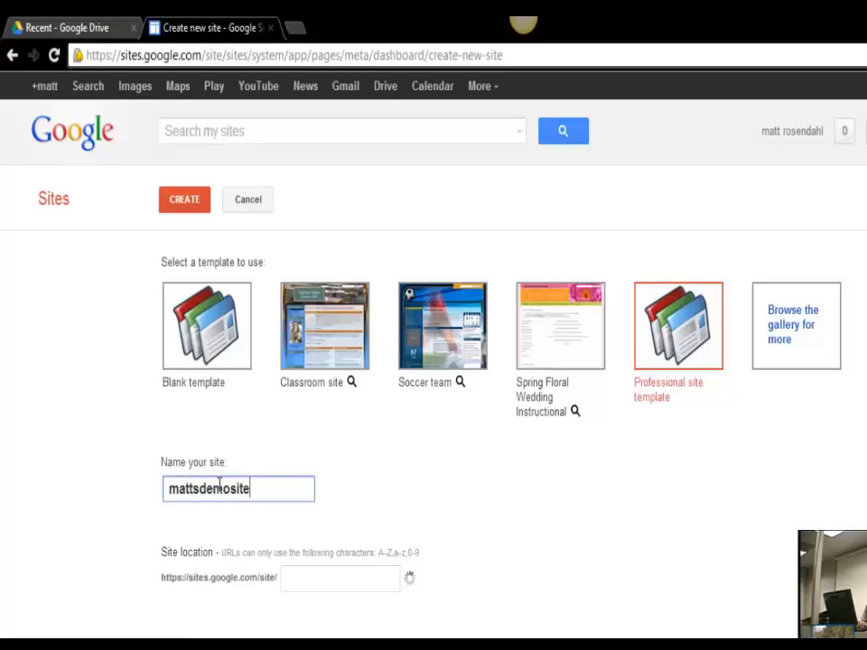
{"action": "key", "text": "BackSpace"}
{"action": "key", "text": "BackSpace"}
{"action": "key", "text": "BackSpace"}
{"action": "key", "text": "BackSpace"}
{"action": "key", "text": "BackSpace"}
{"action": "key", "text": "BackSpace"}
{"action": "key", "text": "BackSpace"}
{"action": "key", "text": "BackSpace"}
{"action": "key", "text": "BackSpace"}
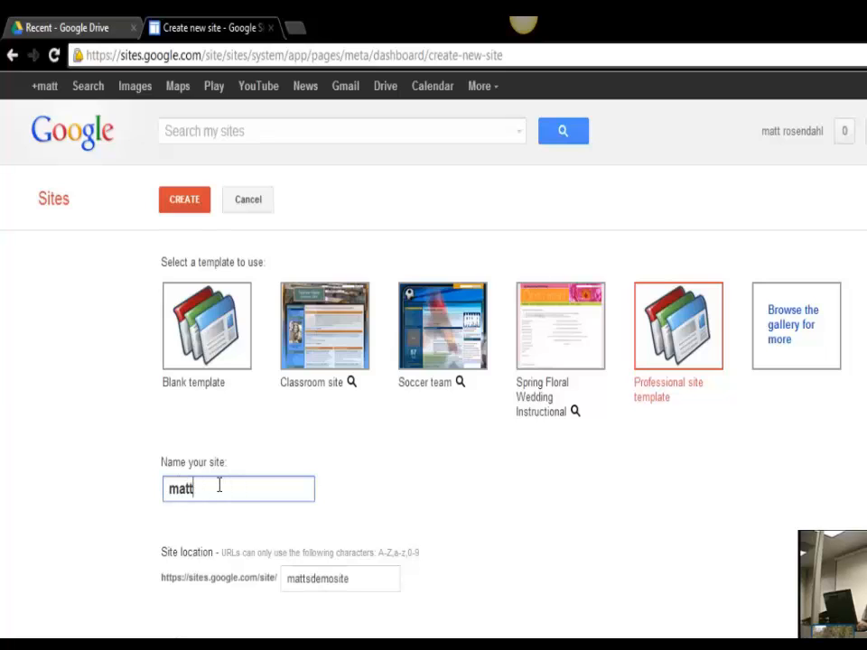
{"action": "type", "text": "LC"}
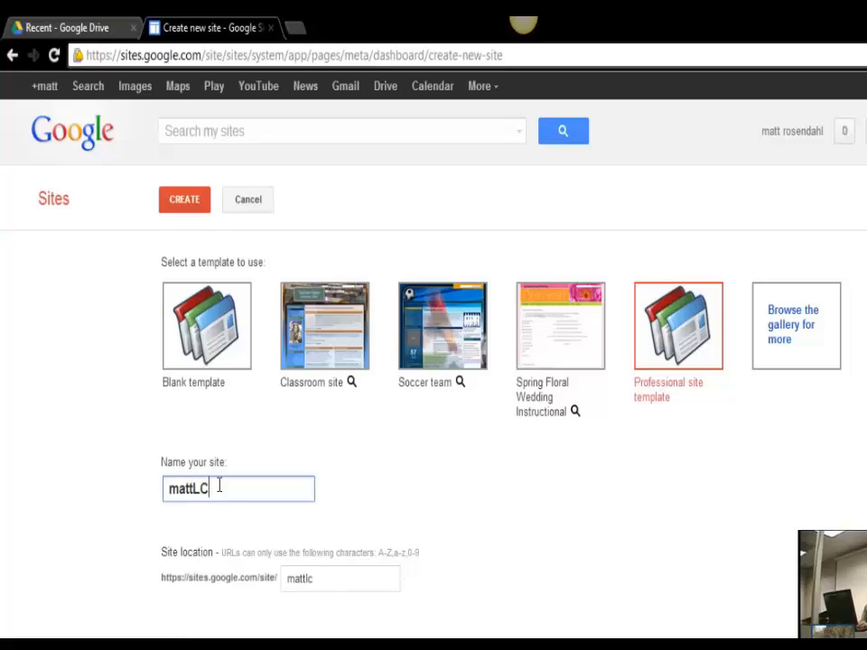
{"action": "key", "text": "BackSpace"}
{"action": "key", "text": "BackSpace"}
{"action": "type", "text": "lc"}
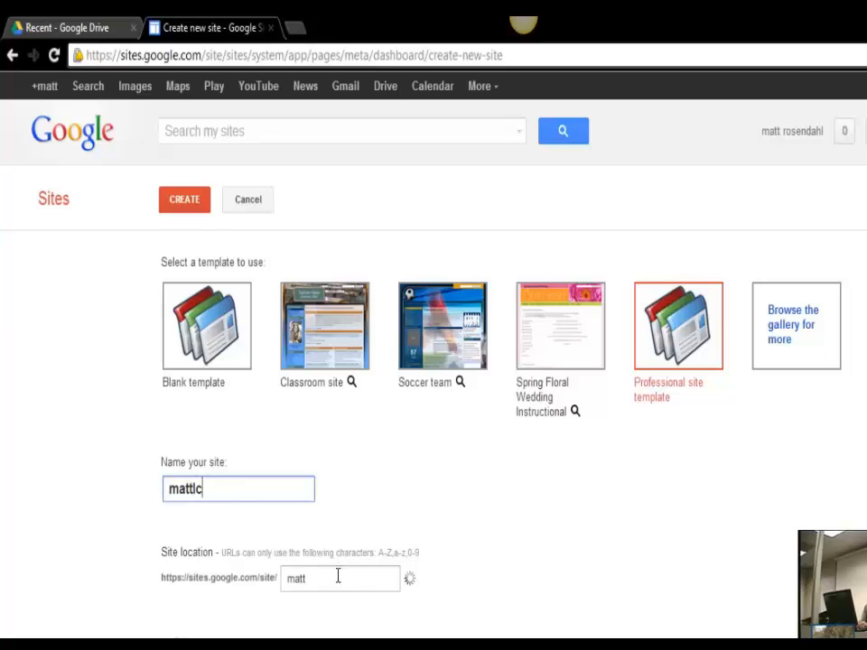
Step: Change the unavailable web address to end in 'commons', enter the verification code, and create the site
{"action": "left_click", "coordinate": [339, 585]}
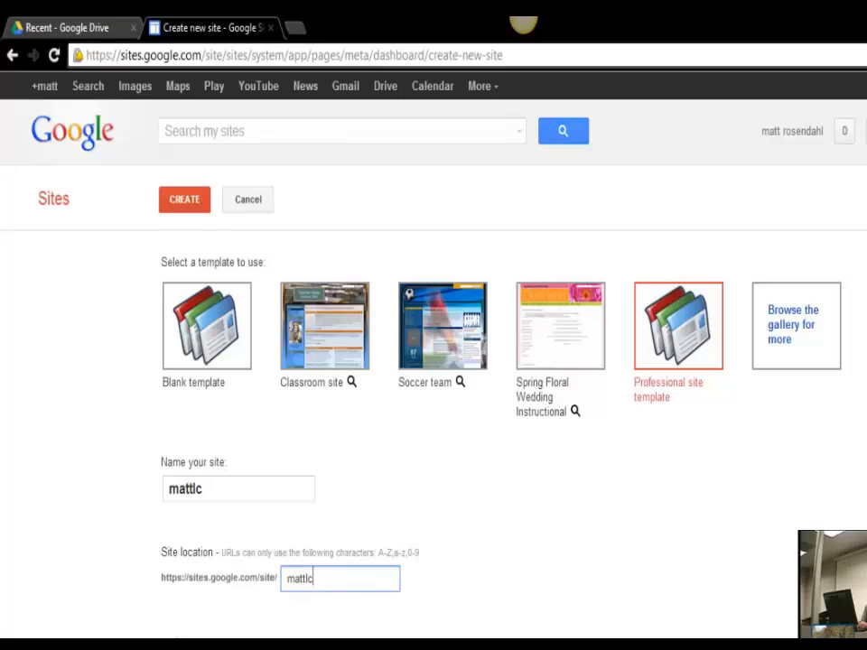
{"action": "key", "text": "Tab"}
{"action": "scroll", "coordinate": [291, 634], "scroll_direction": "down", "scroll_amount": 1}
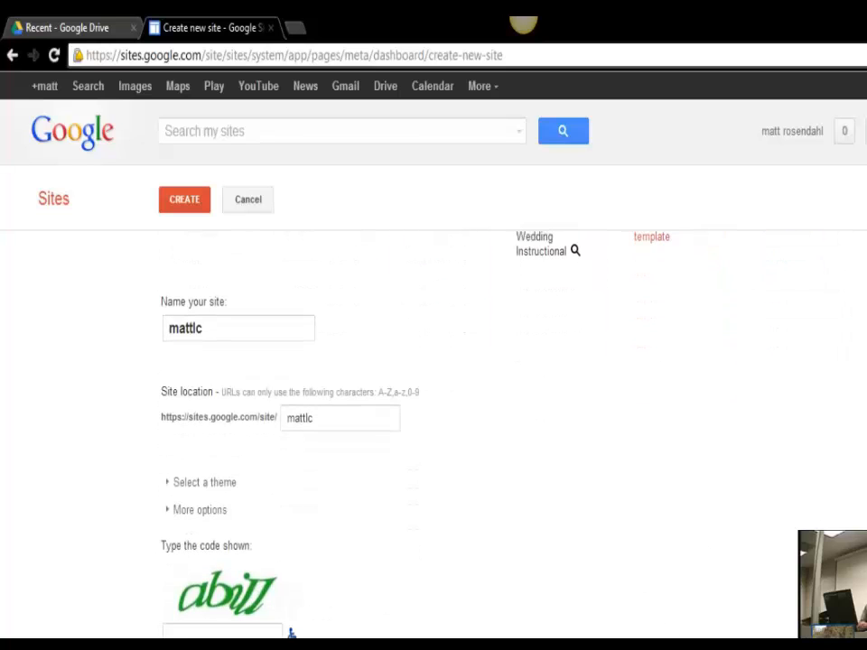
{"action": "left_click", "coordinate": [221, 633]}
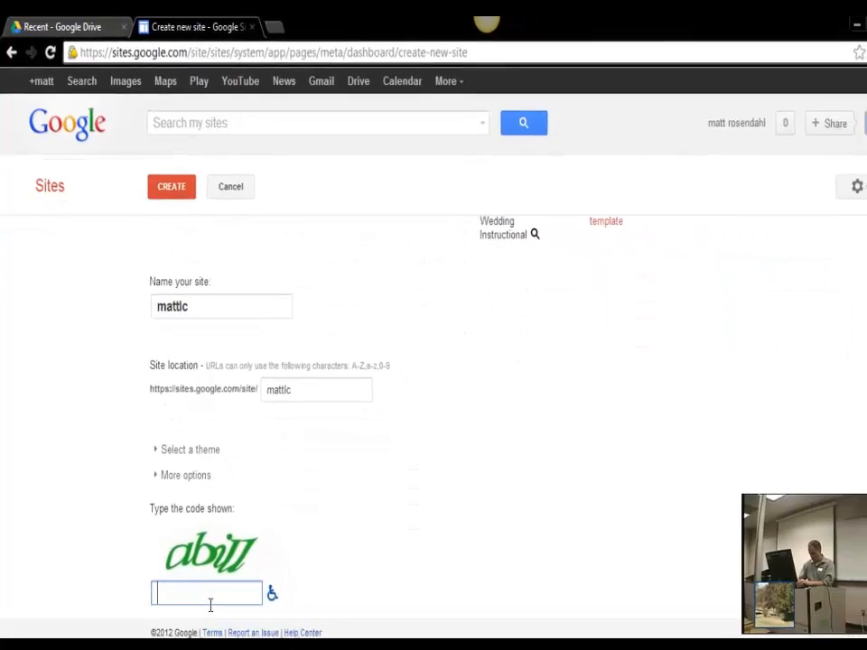
{"action": "type", "text": "abil"}
{"action": "key", "text": "Return"}
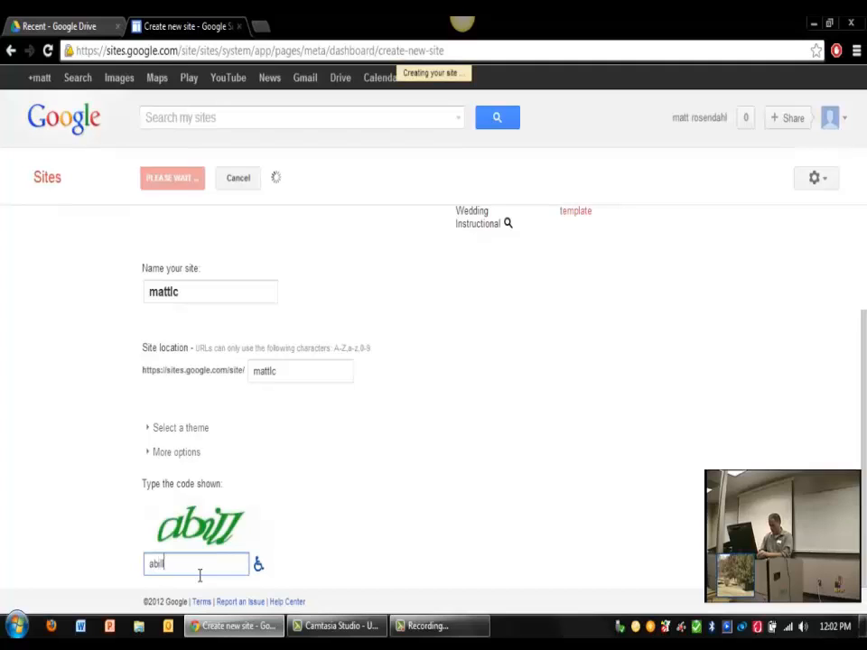
{"action": "left_click", "coordinate": [291, 371]}
{"action": "type", "text": "ommons"}
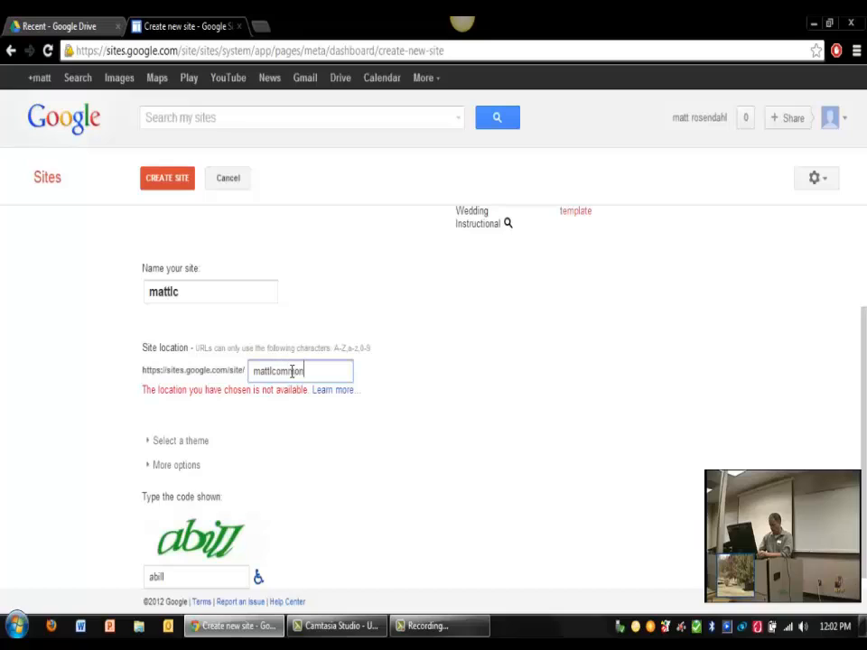
{"action": "left_click", "coordinate": [167, 178]}
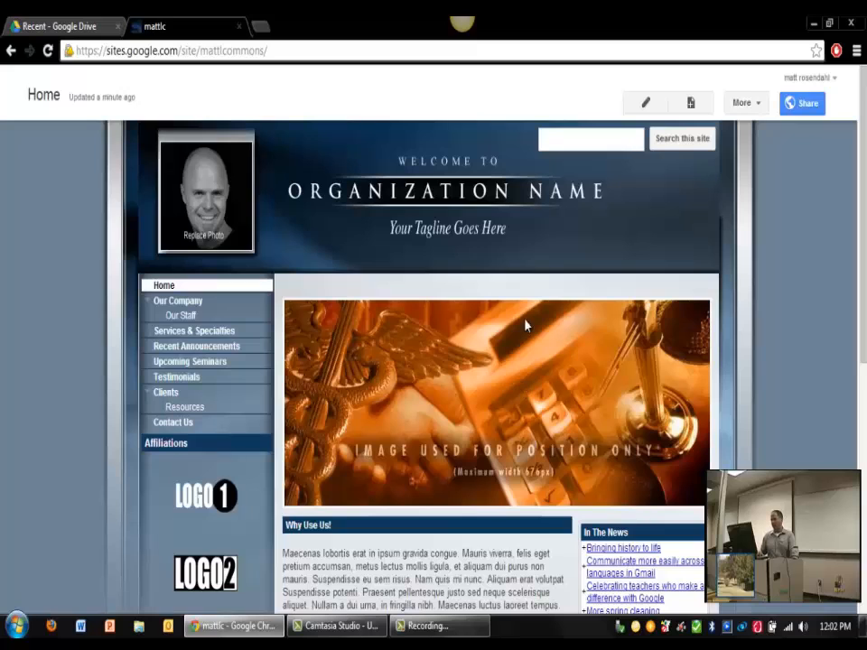
Step: Open the Home page in the page editor after glancing at the Format and Insert menus
{"action": "left_click", "coordinate": [653, 109]}
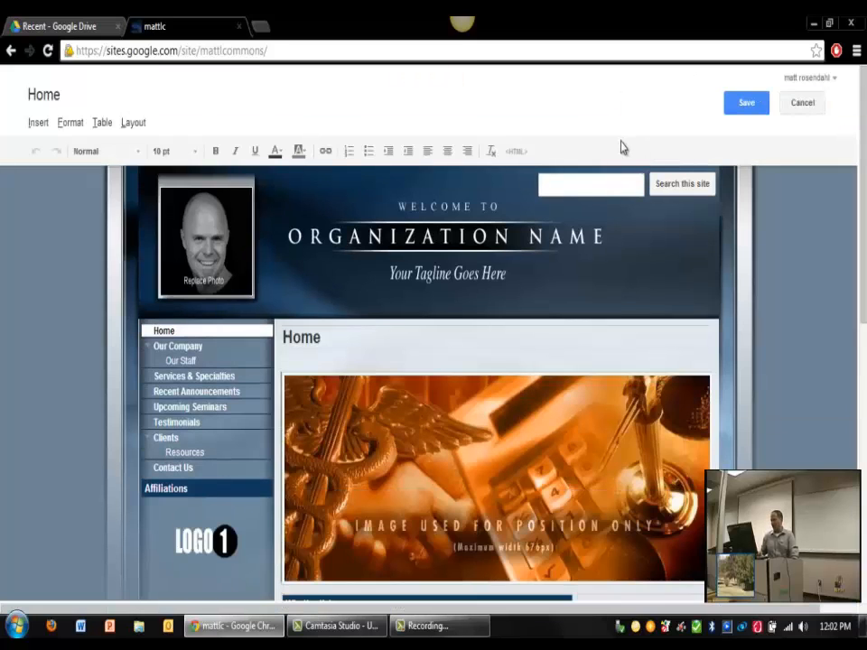
{"action": "left_click", "coordinate": [424, 246]}
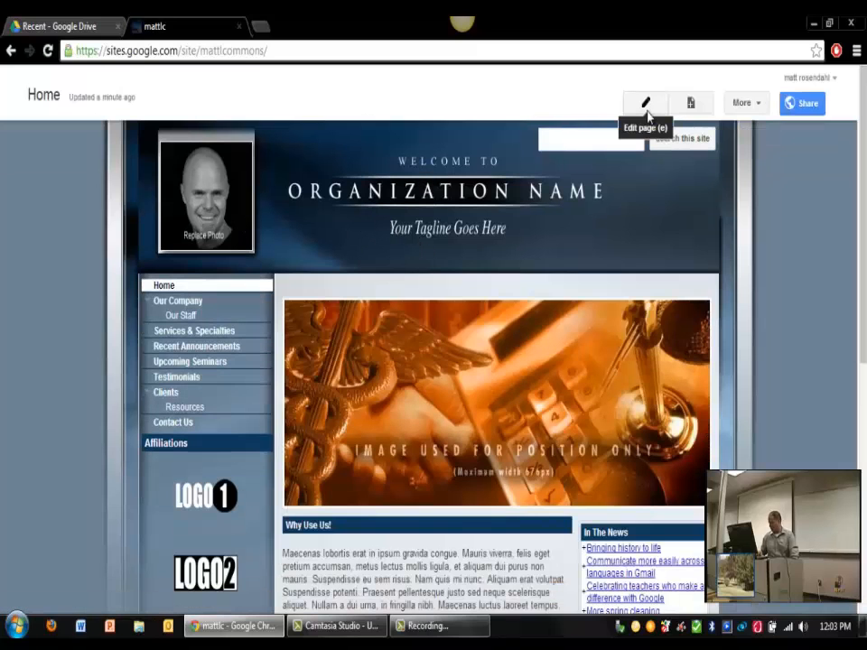
{"action": "left_click", "coordinate": [647, 112]}
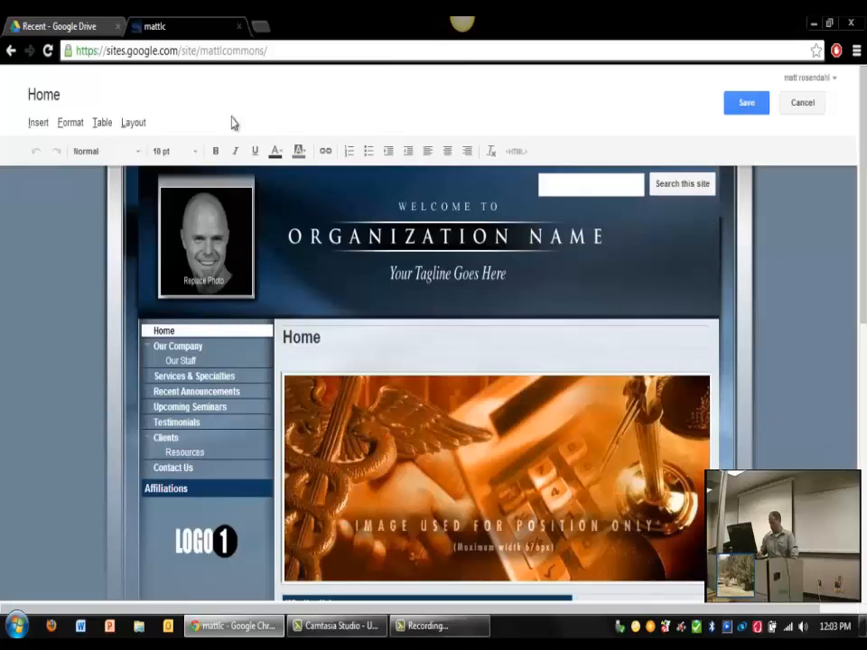
{"action": "left_click", "coordinate": [73, 123]}
{"action": "left_click", "coordinate": [37, 126]}
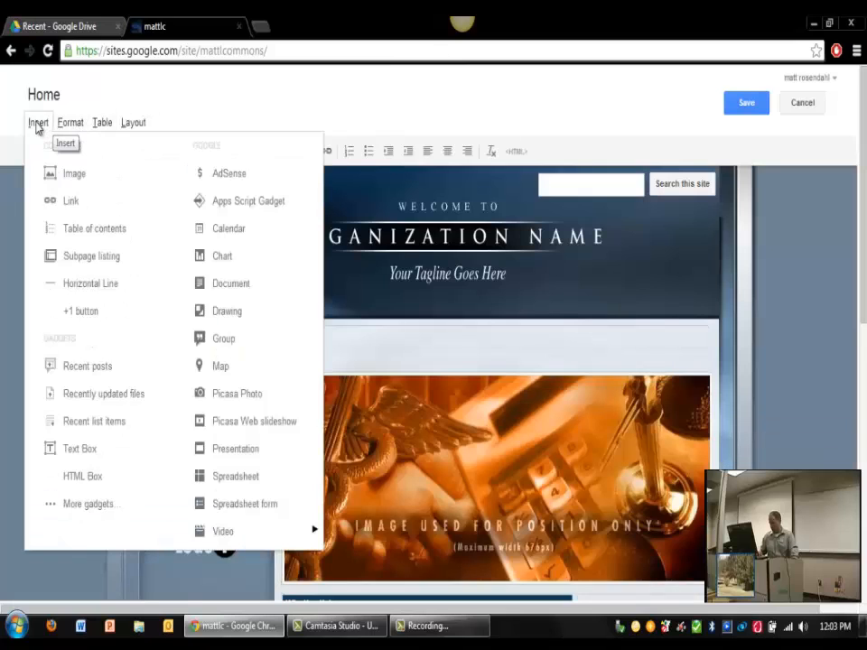
{"action": "left_click", "coordinate": [38, 127]}
{"action": "left_click", "coordinate": [216, 253]}
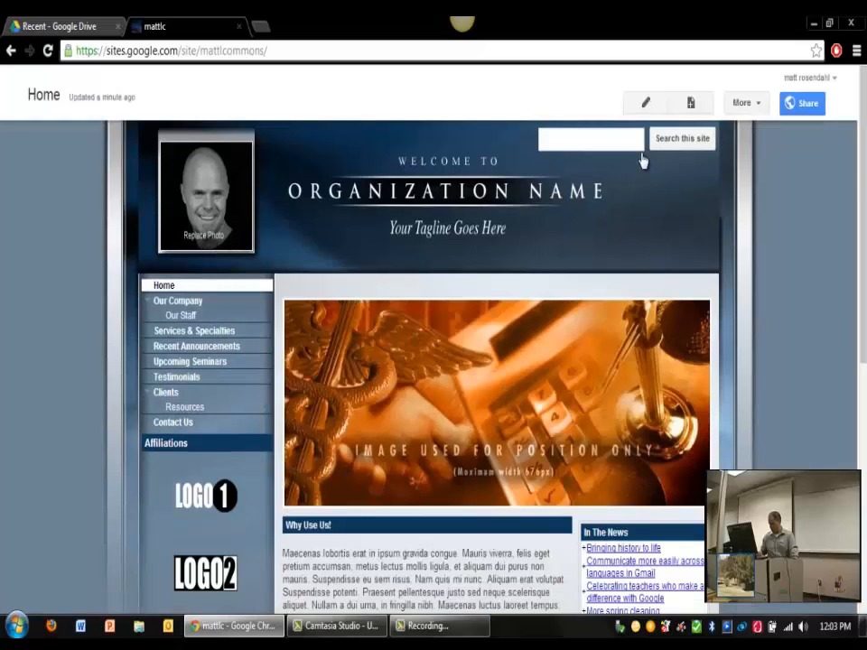
{"action": "left_click", "coordinate": [641, 105]}
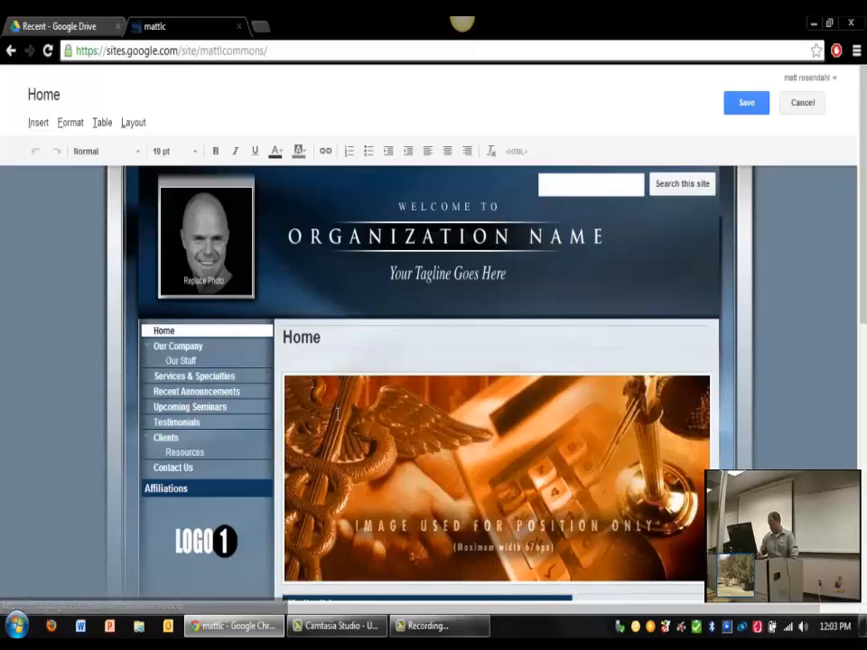
Step: Delete the header image and retitle the 'Why Use Us!' heading to announce the new webpage
{"action": "key", "text": "Delete"}
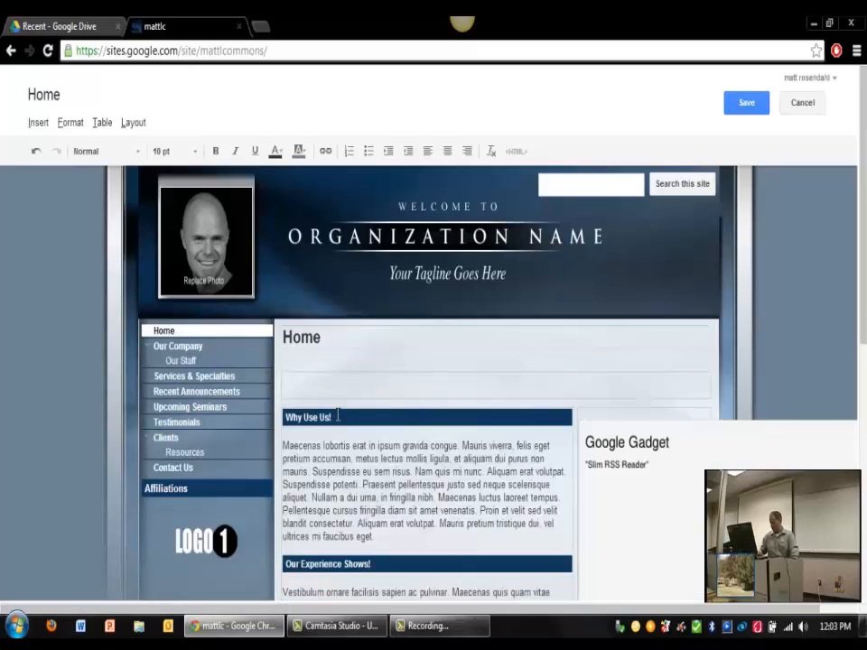
{"action": "left_click_drag", "start_coordinate": [336, 417], "coordinate": [283, 418]}
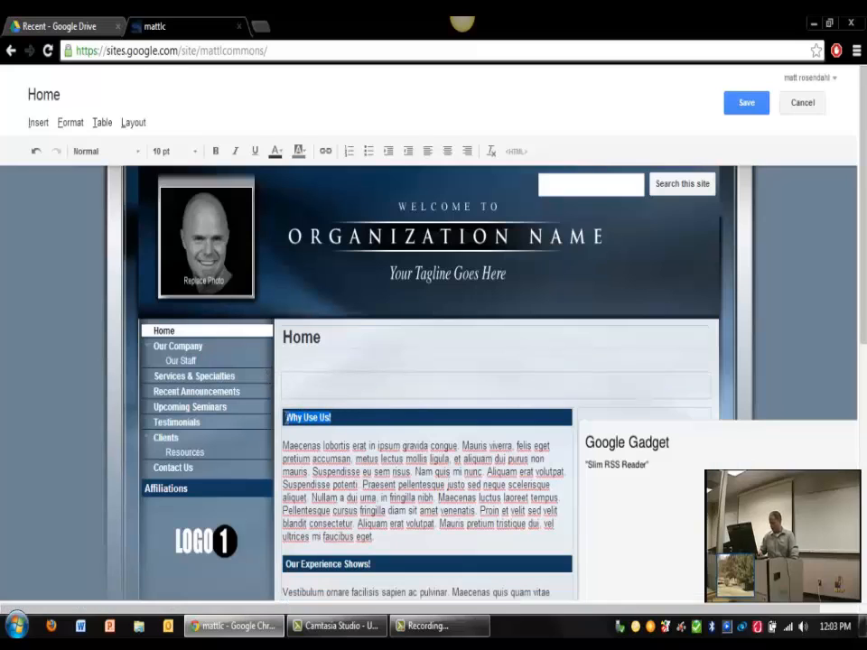
{"action": "type", "text": "This"}
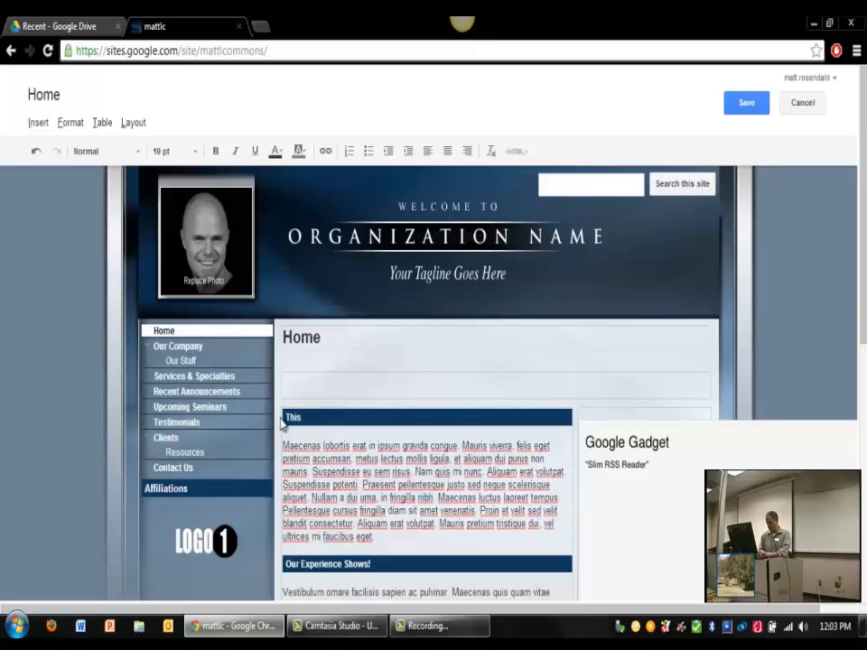
{"action": "type", "text": " is Matt's New Webpage"}
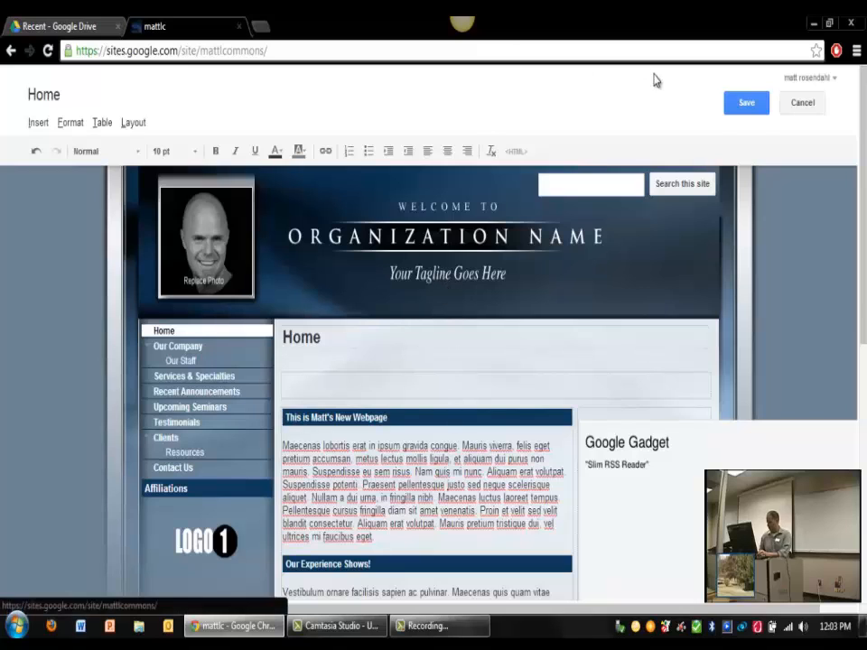
Step: Save the page and reopen it for editing at the first paragraph
{"action": "left_click", "coordinate": [746, 105]}
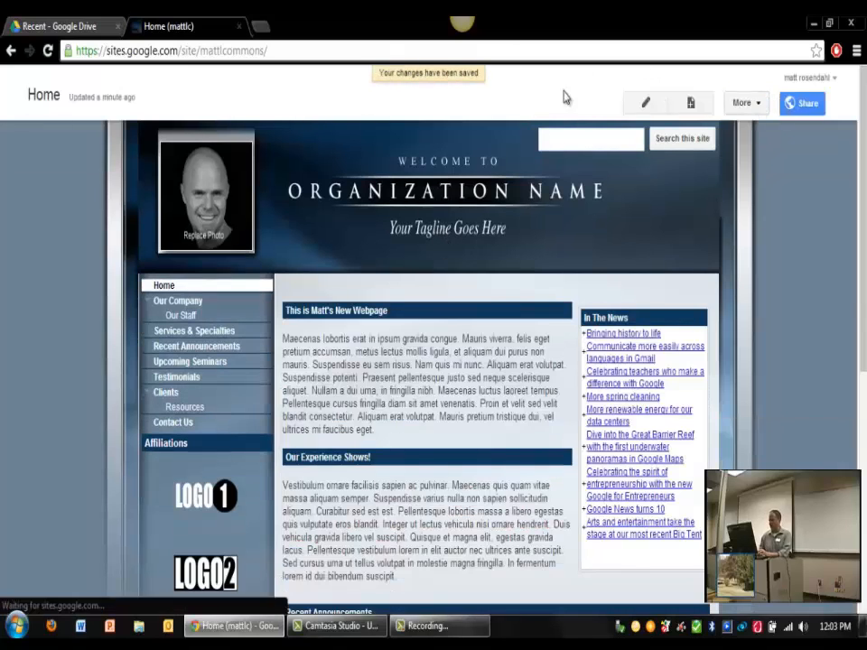
{"action": "left_click", "coordinate": [650, 104]}
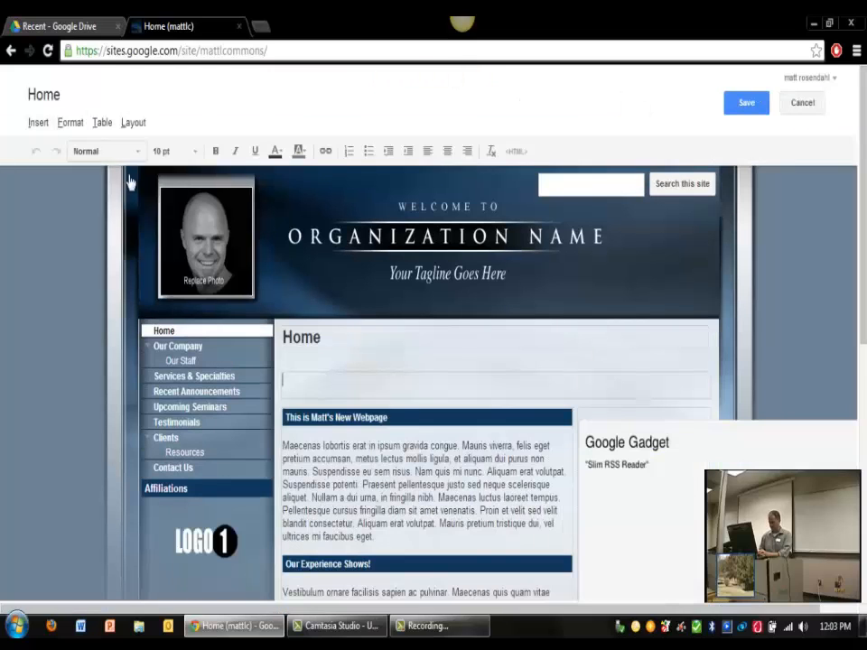
{"action": "left_click", "coordinate": [378, 542]}
Step: Replace the first Lorem ipsum paragraph with 'Hey this is a cool way to get your own webpage'
{"action": "left_click_drag", "start_coordinate": [375, 538], "coordinate": [282, 446]}
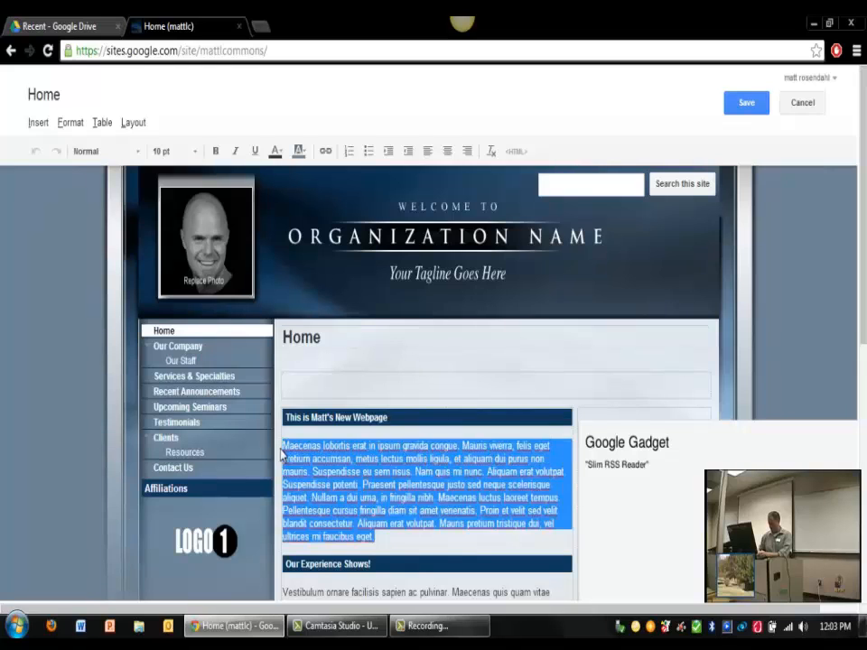
{"action": "type", "text": "Hey this is a"}
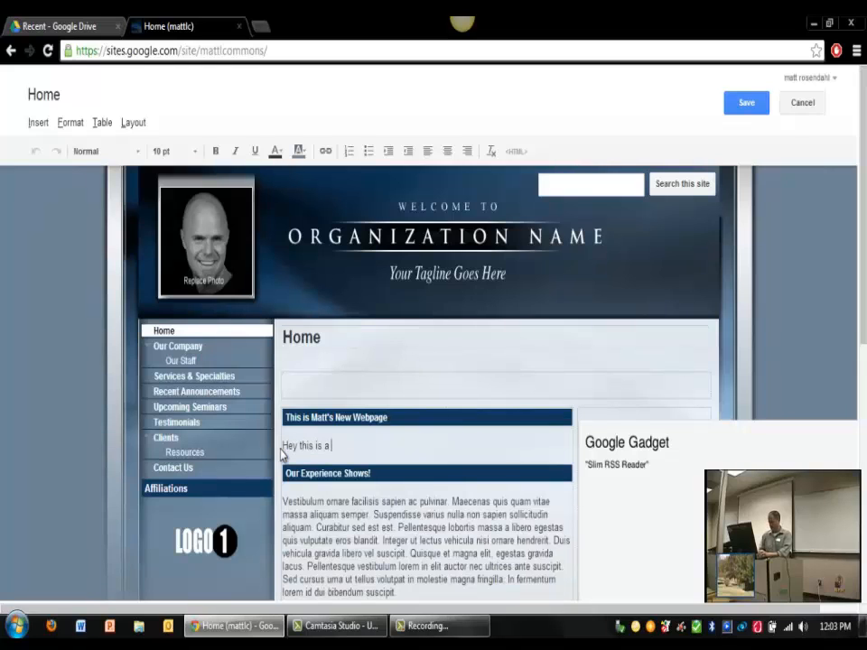
{"action": "type", "text": " cool way to get your"}
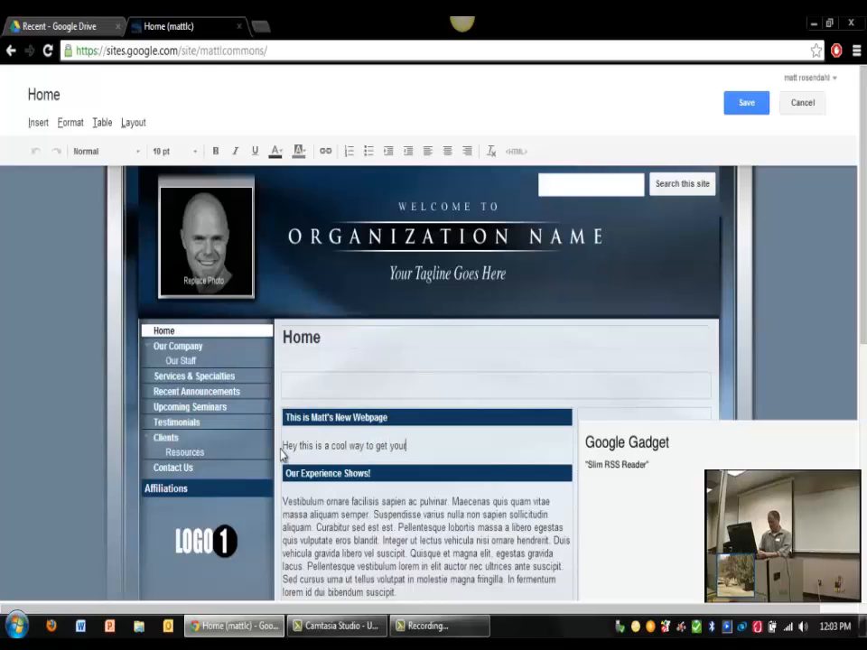
{"action": "type", "text": " own webpage."}
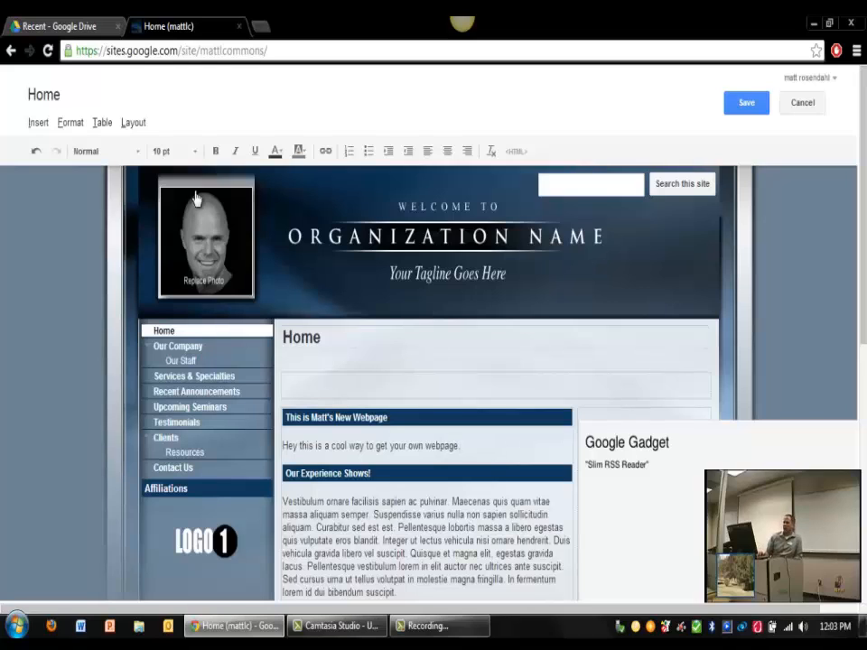
Step: Show the editor's Insert list with items like Image, Link, Text Box, Map and Video
{"action": "left_click", "coordinate": [38, 122]}
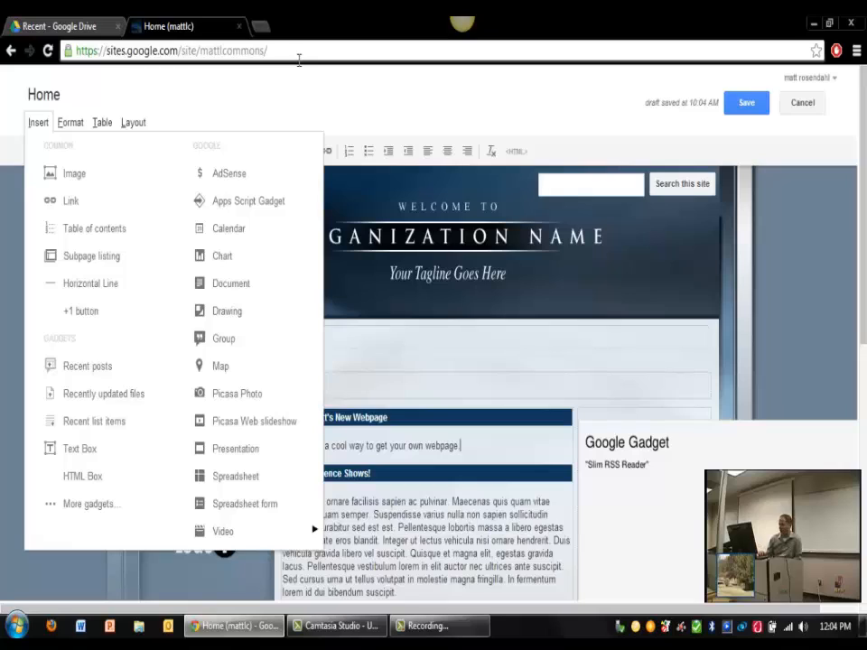
Step: Close the site tab and scroll the Google products page down to Reader
{"action": "left_click", "coordinate": [239, 27]}
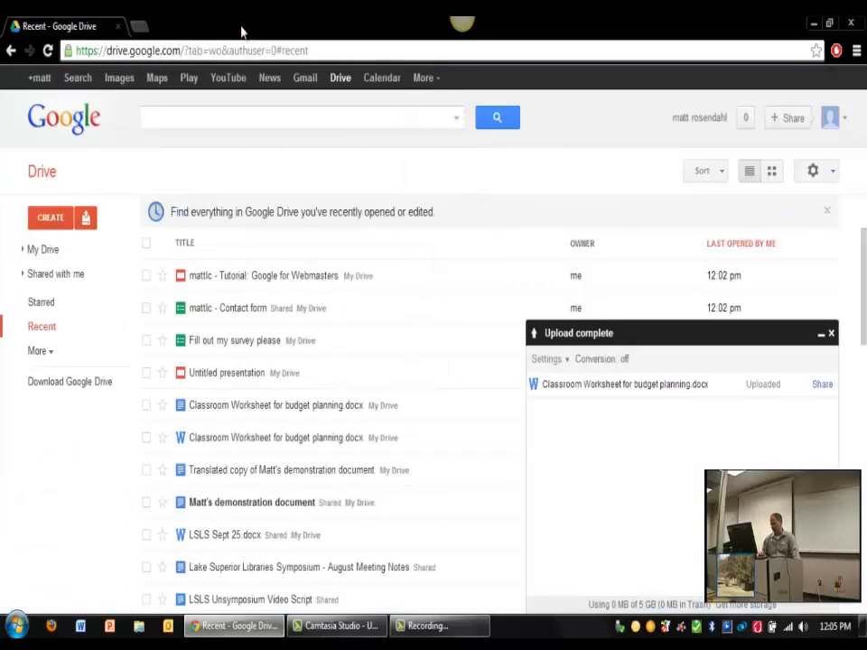
{"action": "left_click", "coordinate": [422, 82]}
{"action": "left_click", "coordinate": [444, 366]}
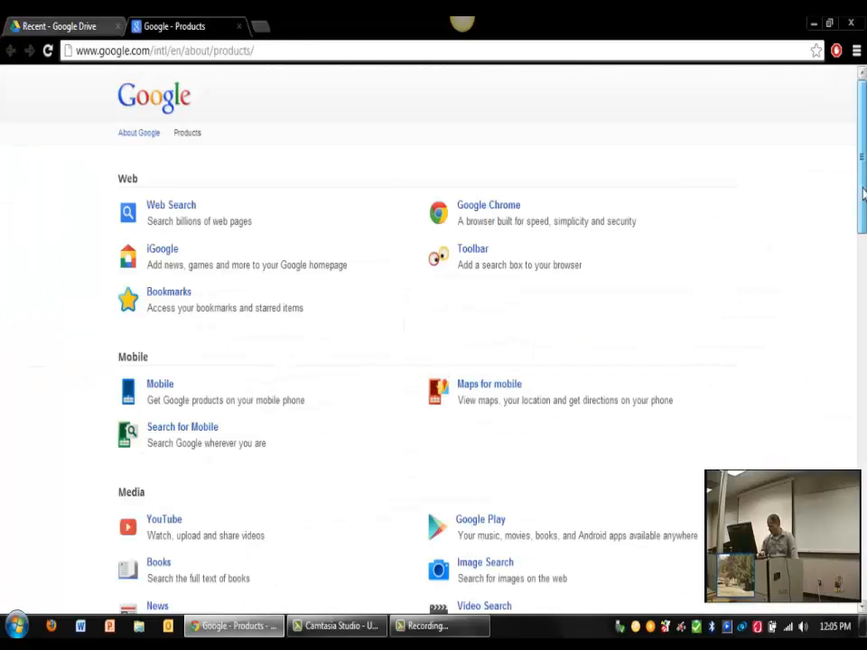
{"action": "left_click_drag", "start_coordinate": [864, 189], "coordinate": [864, 478]}
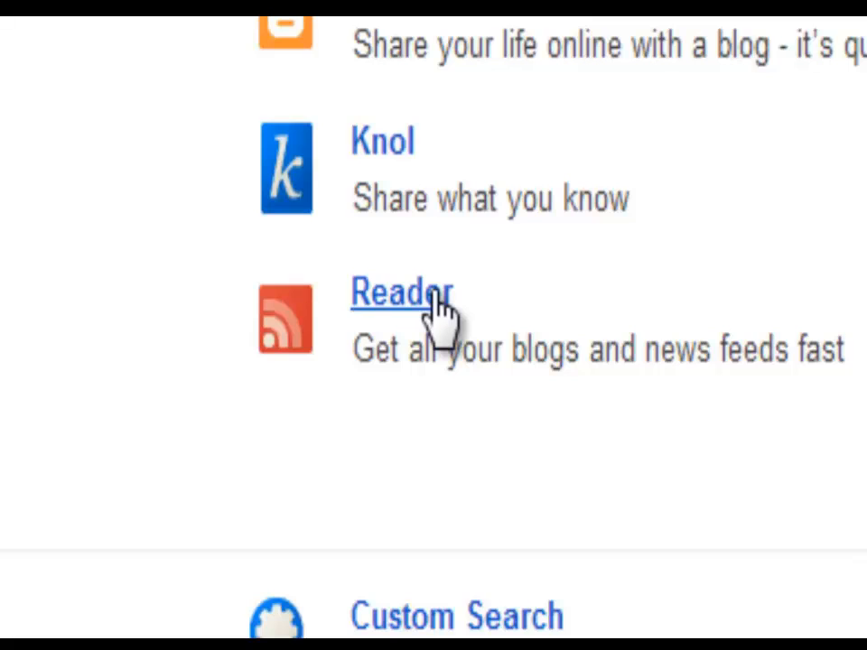
Step: Open Google Reader, dismiss its welcome box, and scroll through the Recommended items
{"action": "left_click", "coordinate": [440, 309]}
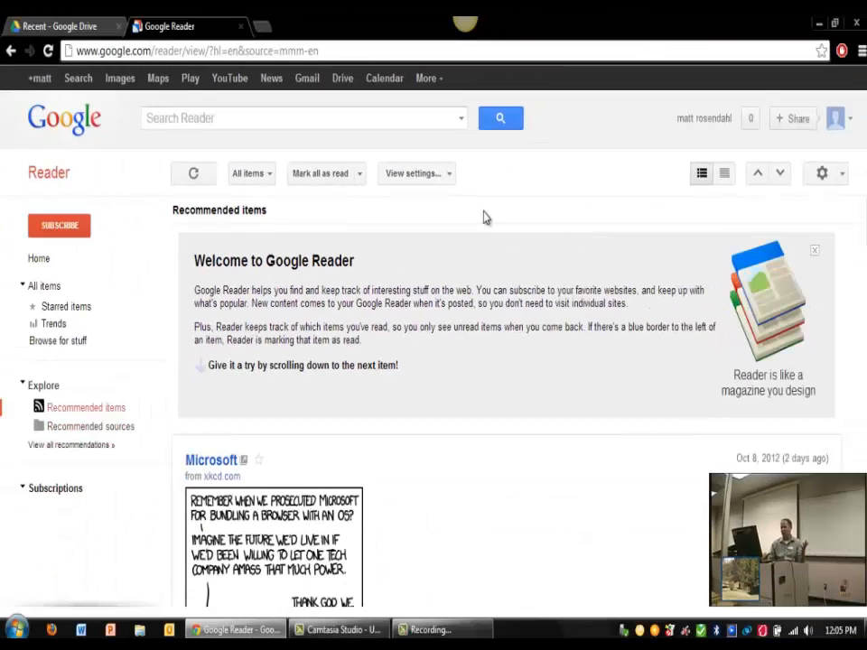
{"action": "left_click", "coordinate": [816, 252]}
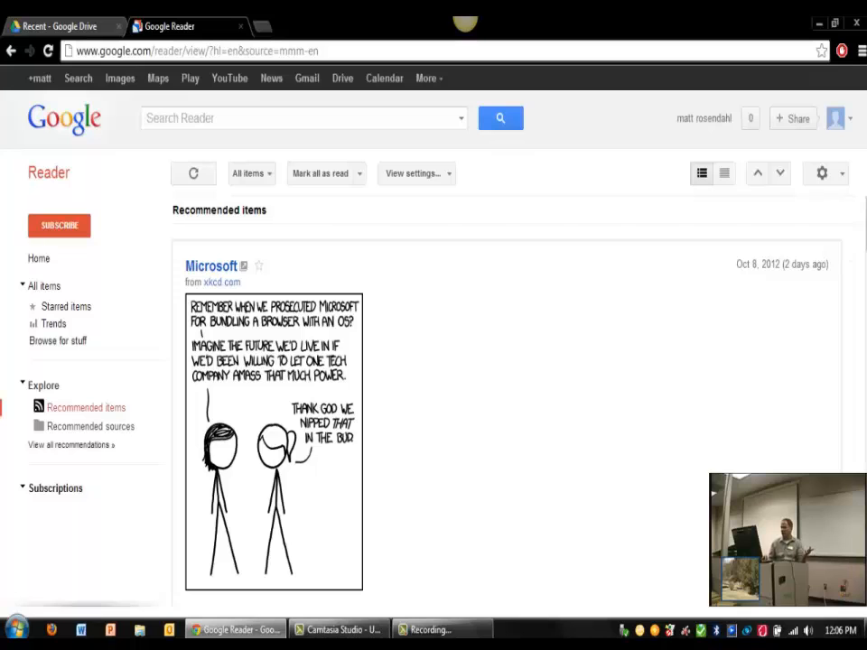
{"action": "scroll", "coordinate": [506, 397], "scroll_direction": "down", "scroll_amount": 8}
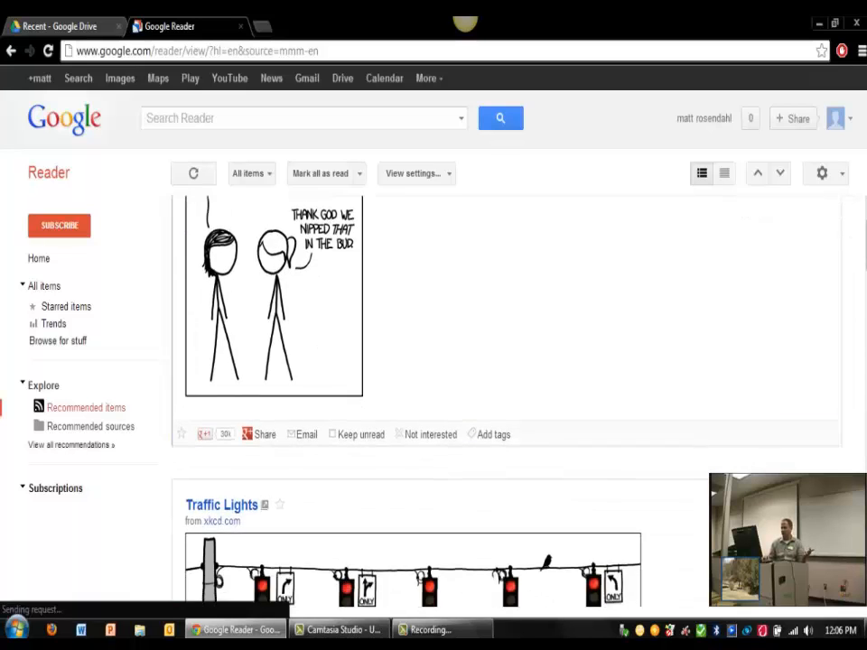
{"action": "scroll", "coordinate": [506, 397], "scroll_direction": "down", "scroll_amount": 15}
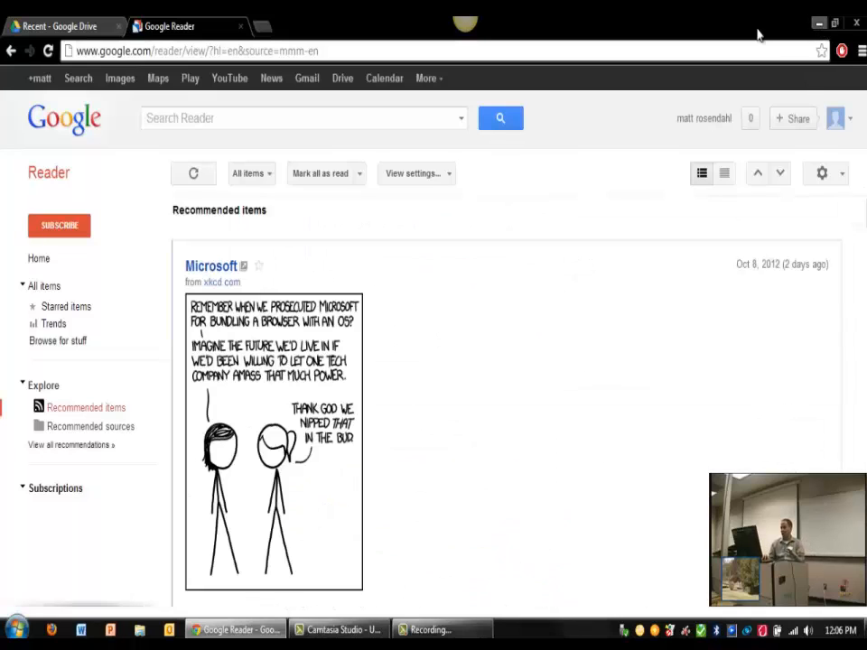
Step: Open and close Reader's Subscribe popup, checking the Drive Recent list in between
{"action": "left_click", "coordinate": [89, 26]}
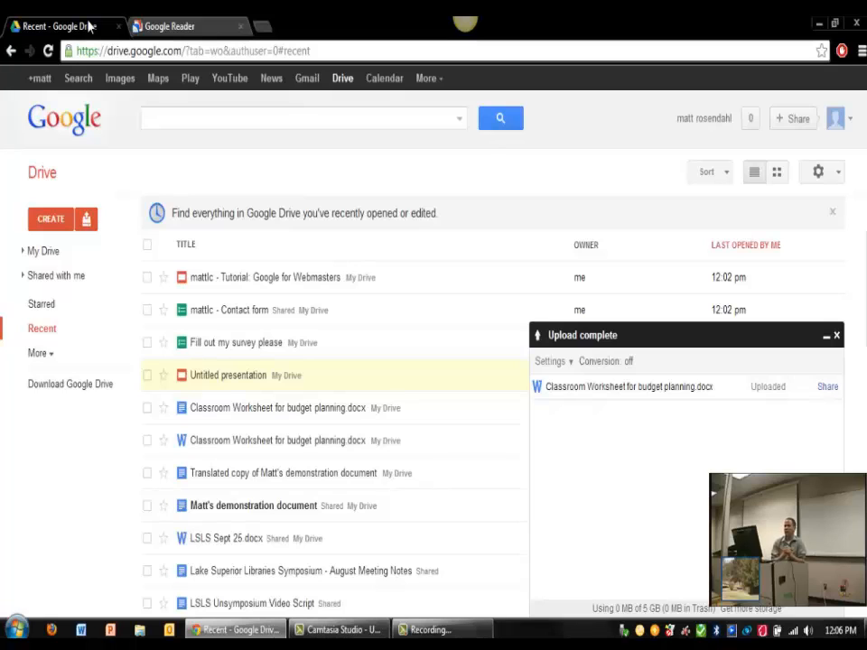
{"action": "left_click", "coordinate": [136, 25]}
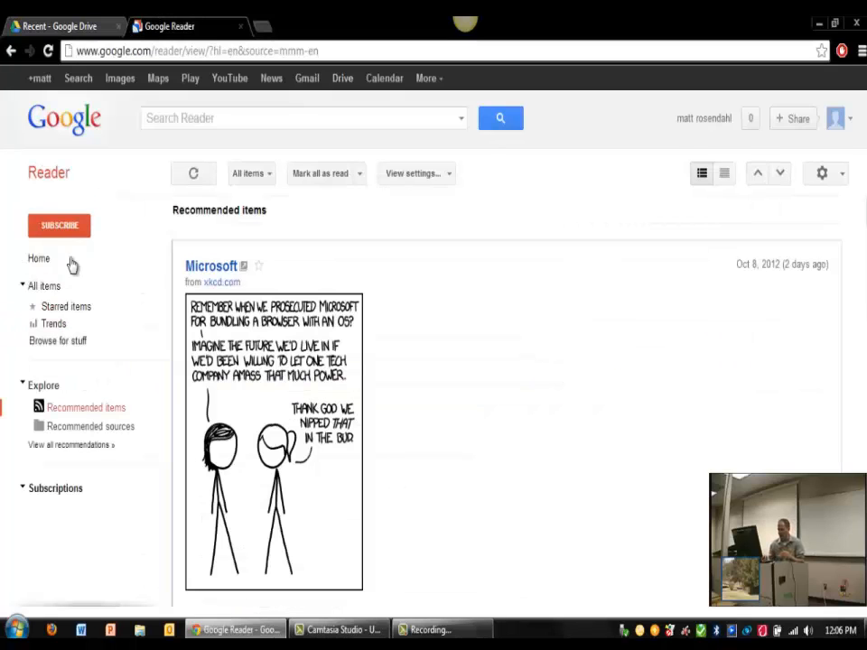
{"action": "left_click", "coordinate": [60, 226]}
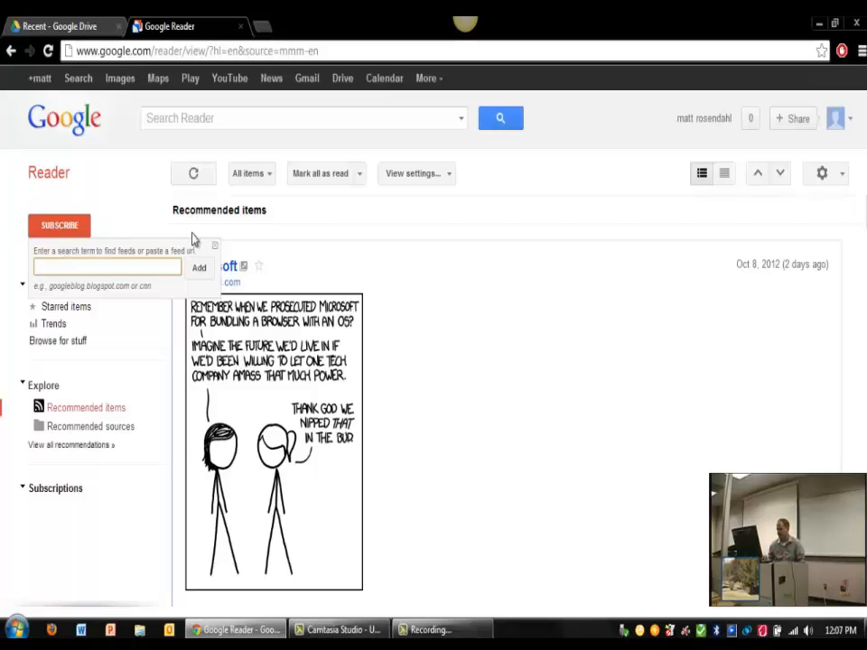
{"action": "left_click", "coordinate": [216, 247]}
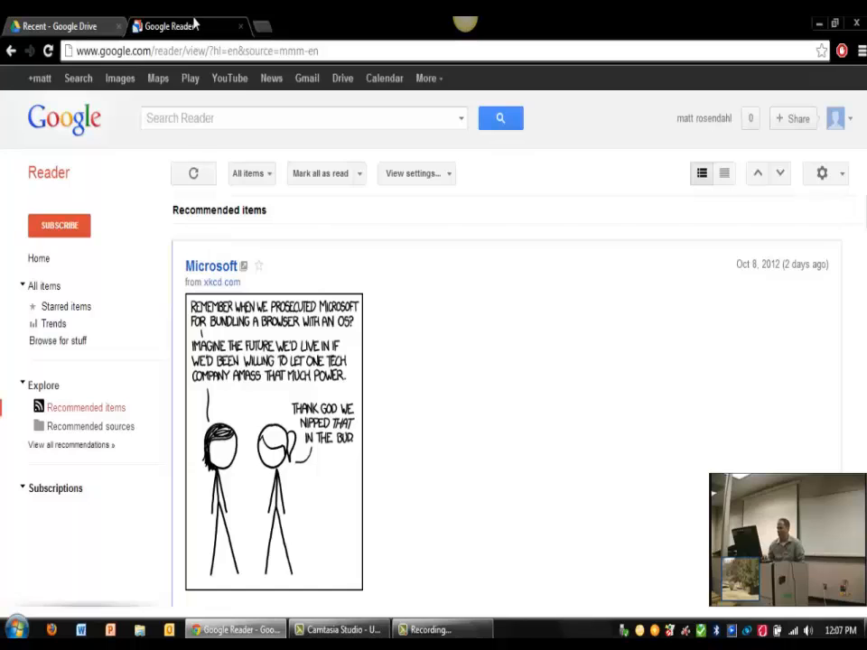
{"action": "left_click", "coordinate": [81, 28]}
{"action": "left_click", "coordinate": [135, 25]}
Step: Open Google+, add the suggested person to Friends, and start a hangout from the home stream
{"action": "left_click", "coordinate": [428, 81]}
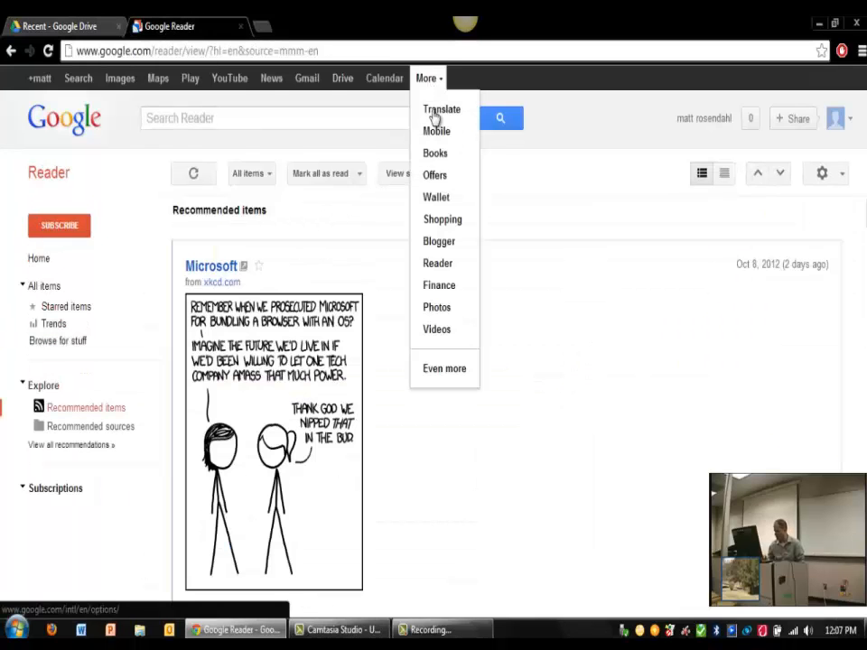
{"action": "left_click", "coordinate": [38, 81]}
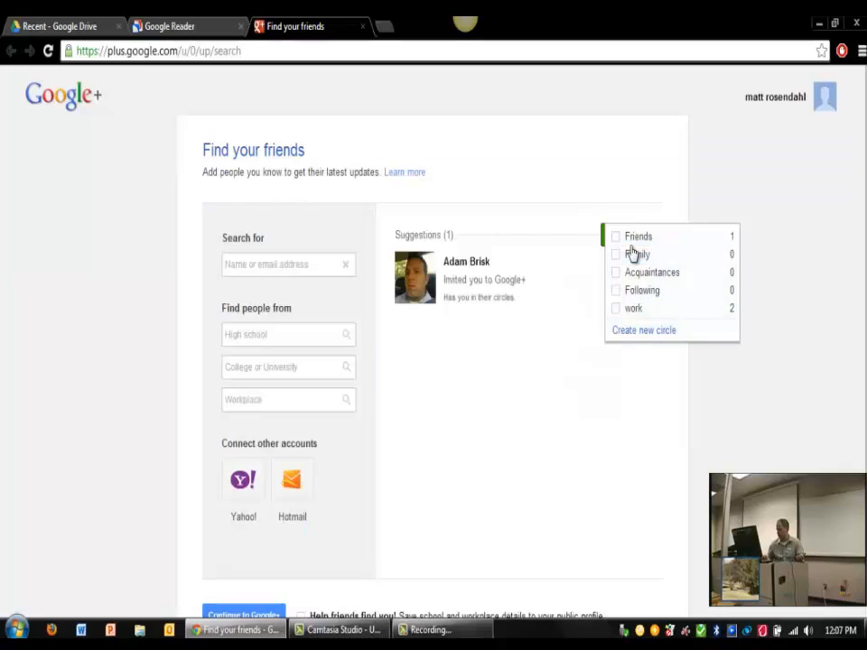
{"action": "left_click", "coordinate": [633, 240]}
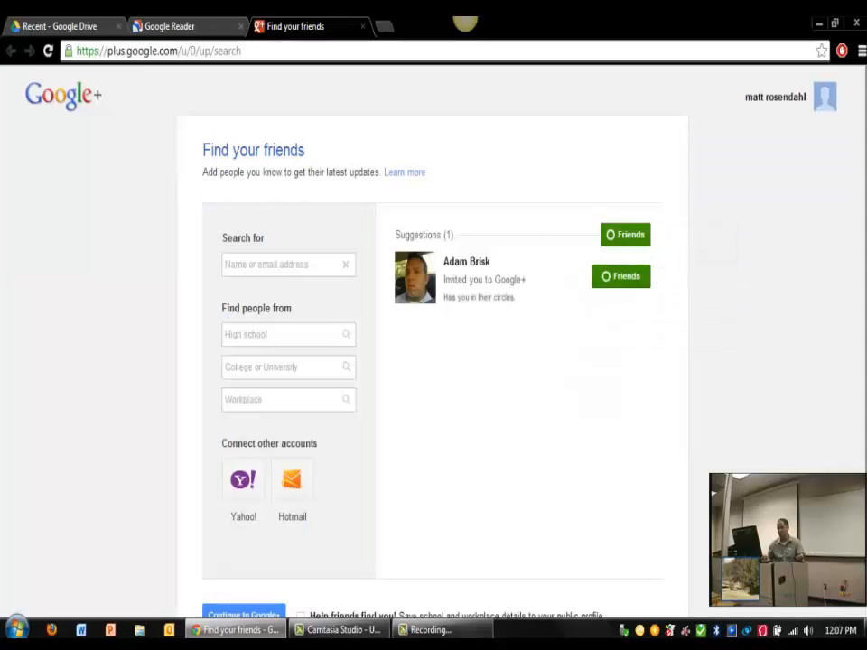
{"action": "left_click", "coordinate": [271, 615]}
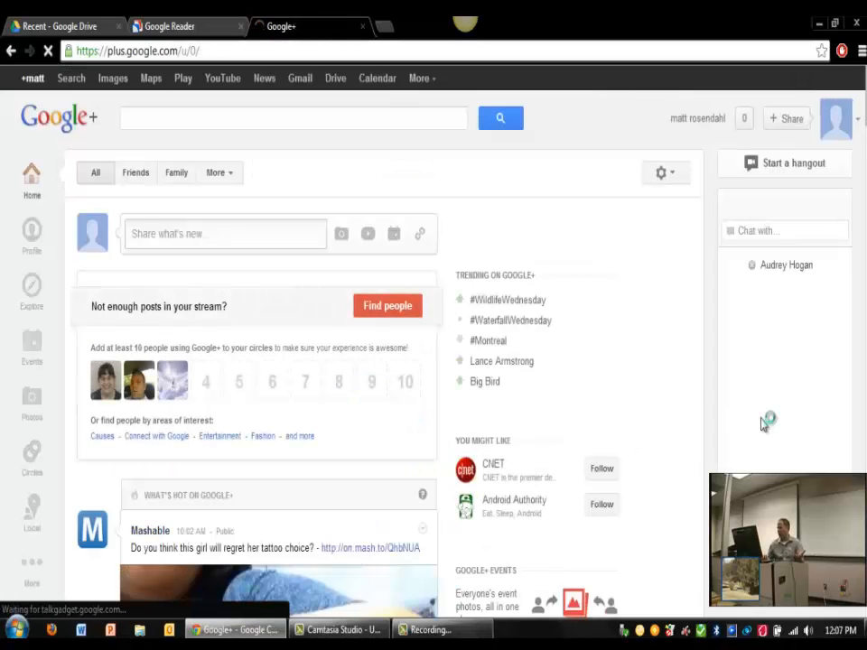
{"action": "left_click", "coordinate": [787, 169]}
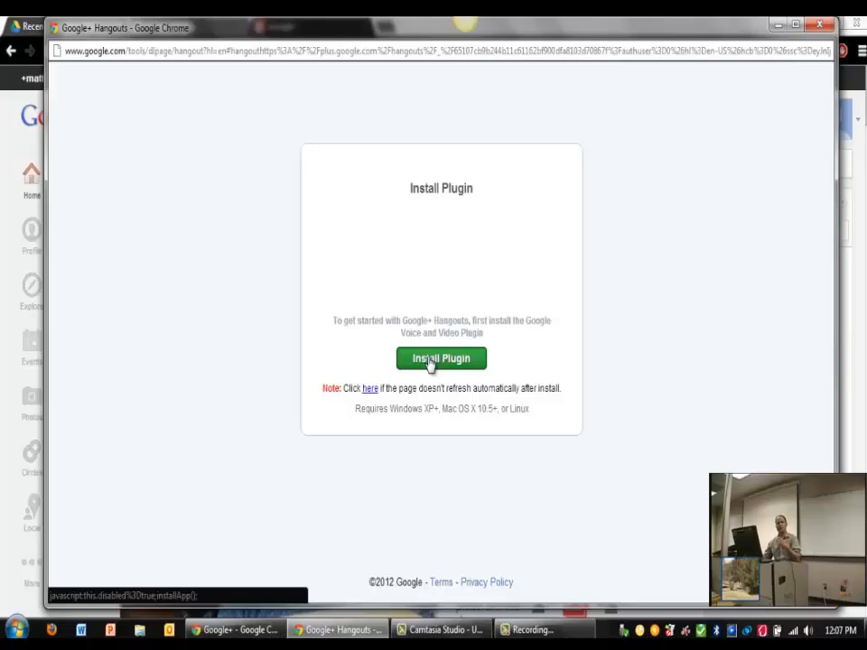
Step: Install the Google Voice and Video Plugin and close the installer's confirmation
{"action": "left_click", "coordinate": [430, 362]}
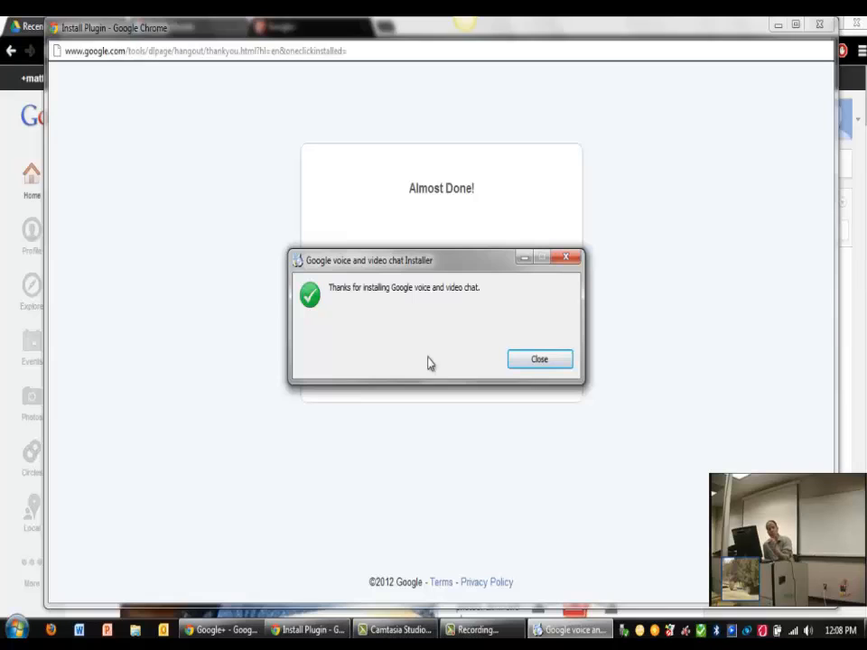
{"action": "left_click", "coordinate": [546, 358]}
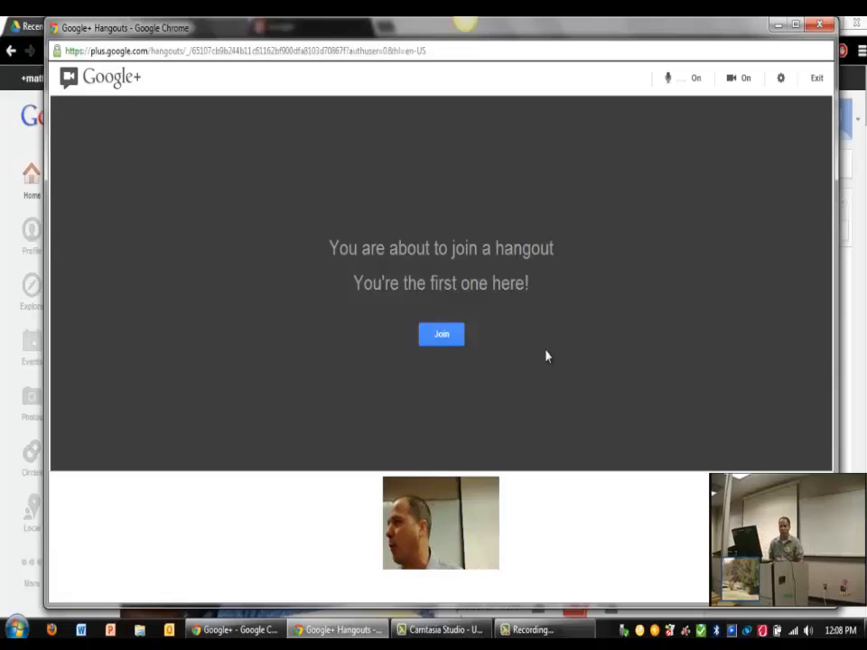
Step: Join the hangout, invite a friend by dragging their photo, then close the hangout window
{"action": "left_click", "coordinate": [453, 341]}
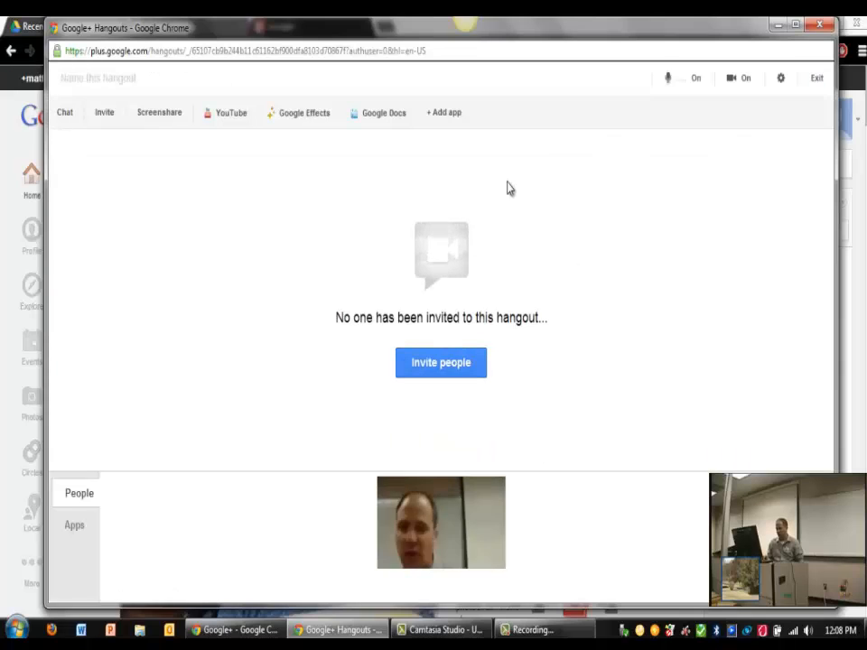
{"action": "left_click", "coordinate": [439, 365]}
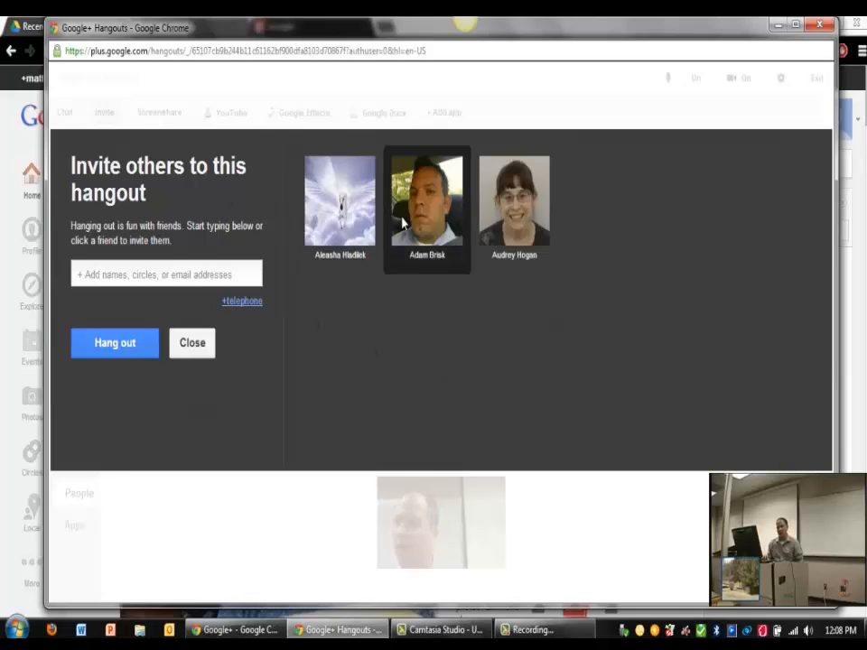
{"action": "left_click_drag", "start_coordinate": [404, 223], "coordinate": [363, 331]}
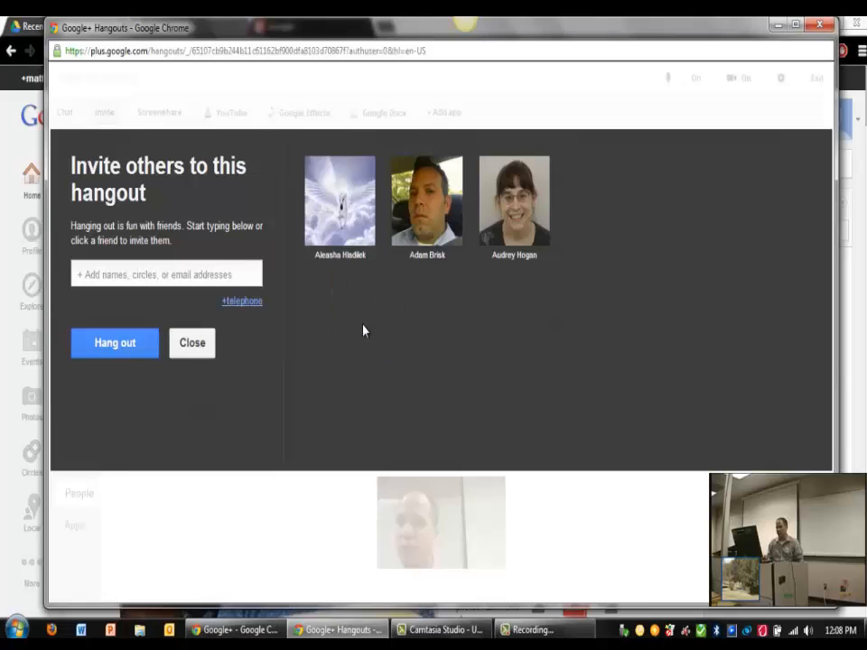
{"action": "left_click", "coordinate": [819, 25]}
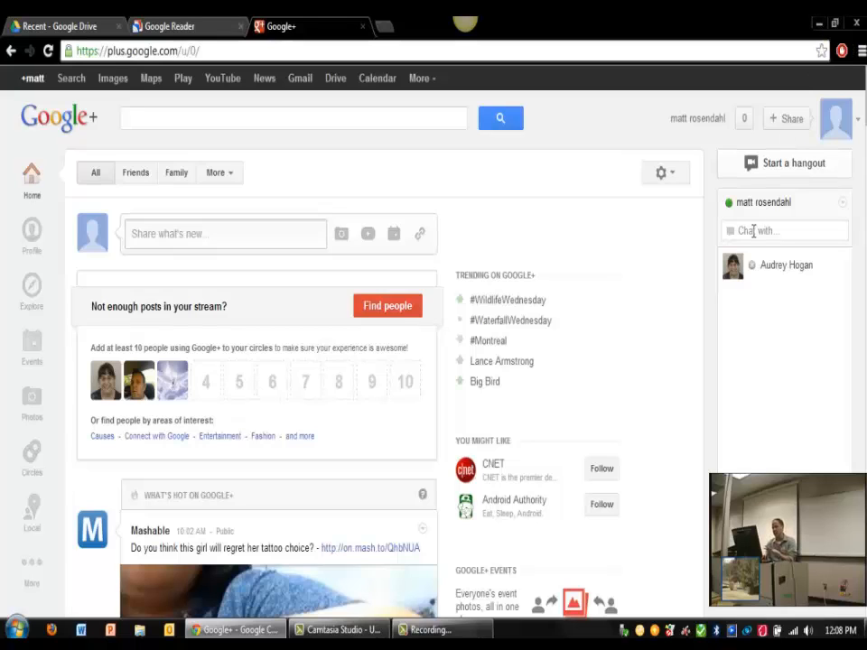
Step: Close the Google+ and Google Reader pages to return to Google Drive's Recent list
{"action": "left_click", "coordinate": [363, 28]}
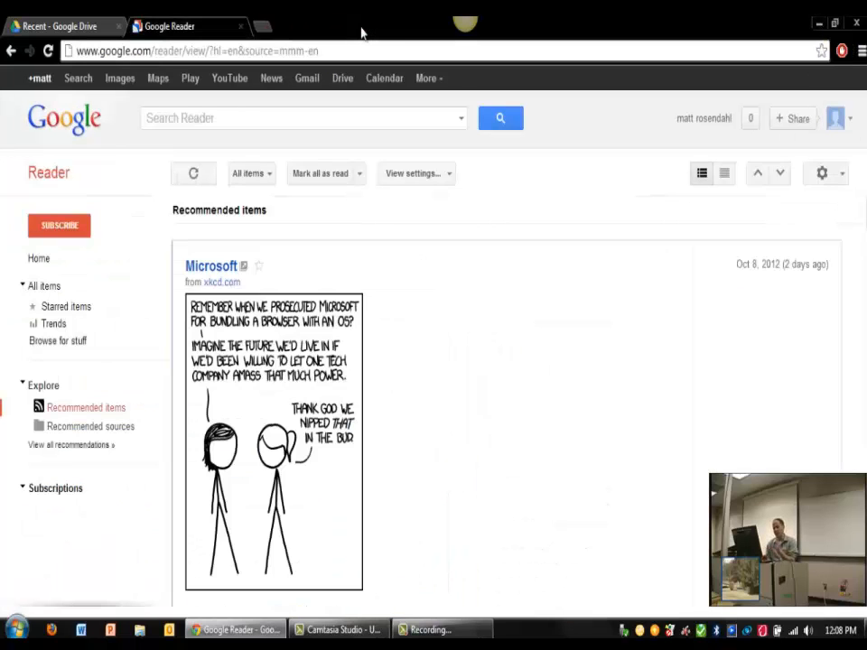
{"action": "left_click", "coordinate": [240, 29]}
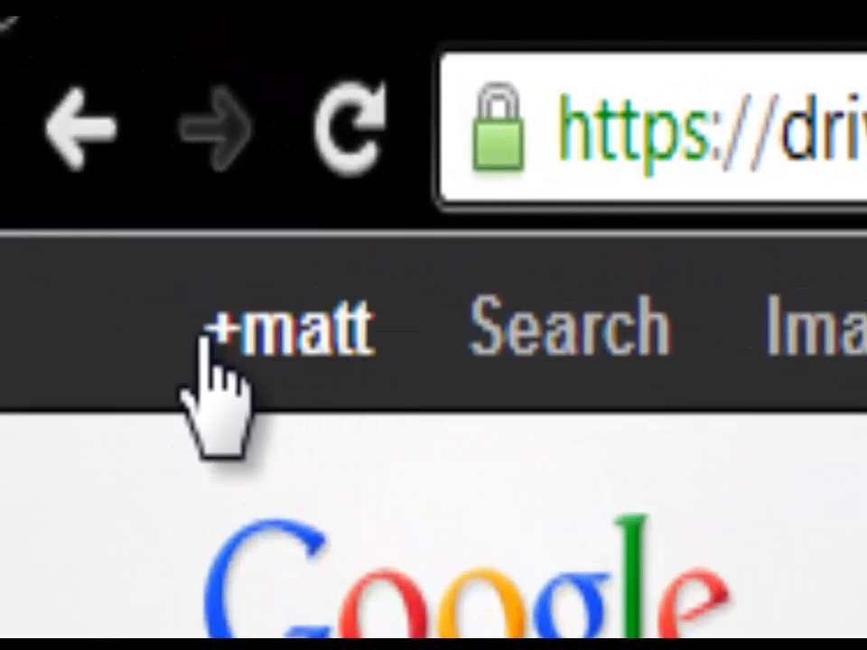
Step: Open the Google+ home stream from +matt in a new tab and scroll through it
{"action": "left_click", "coordinate": [289, 330]}
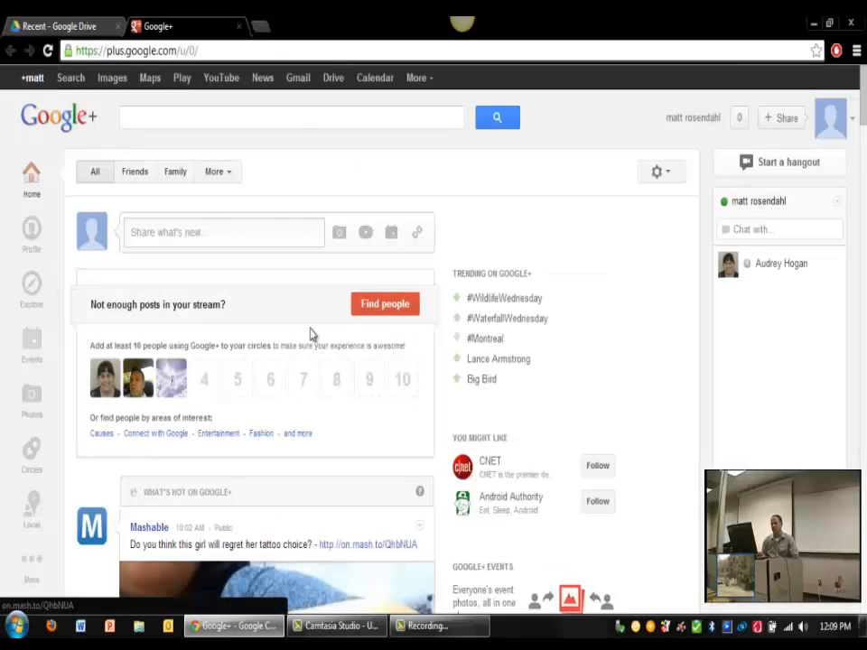
{"action": "mouse_move", "coordinate": [233, 626]}
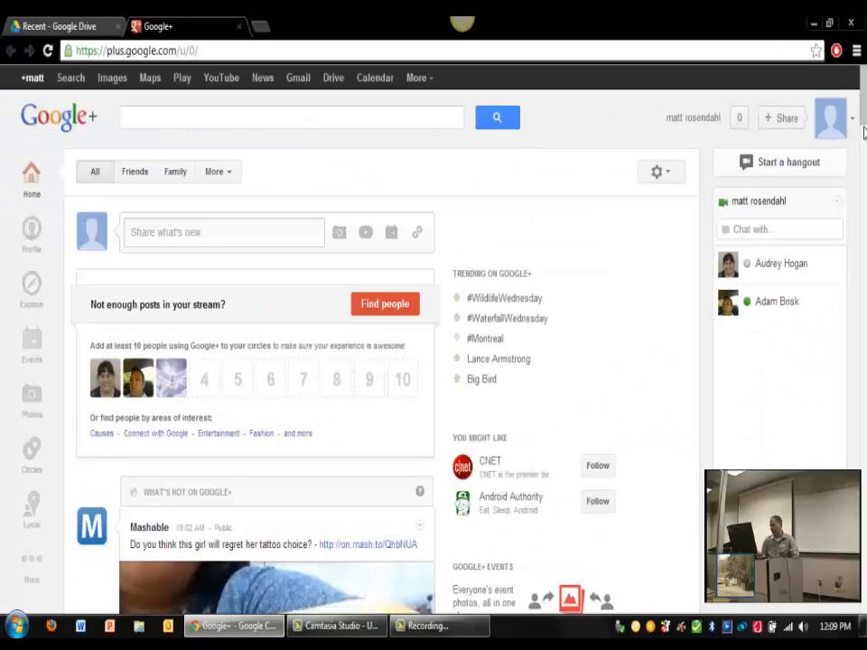
{"action": "left_click_drag", "start_coordinate": [863, 120], "coordinate": [862, 127]}
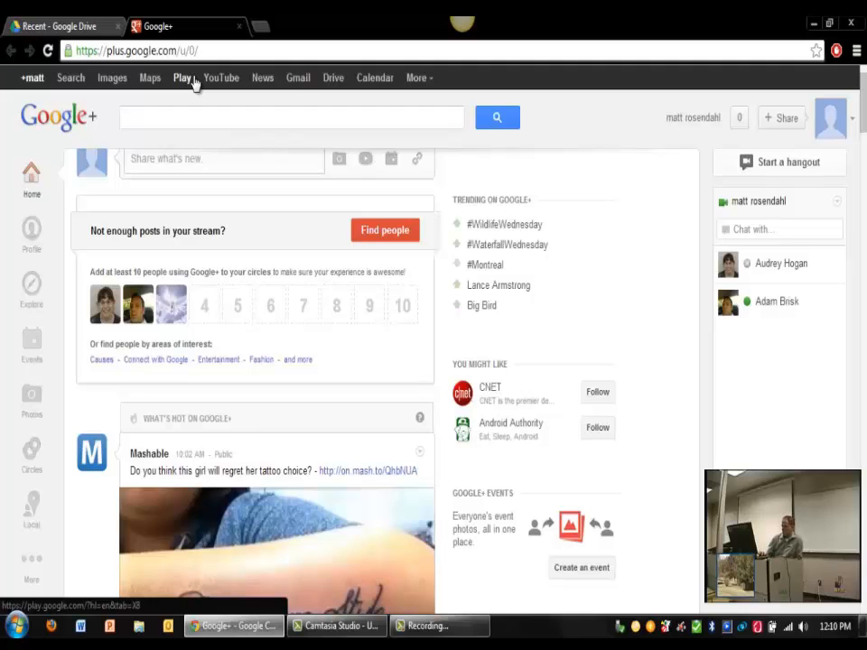
{"action": "left_click_drag", "start_coordinate": [863, 109], "coordinate": [864, 95]}
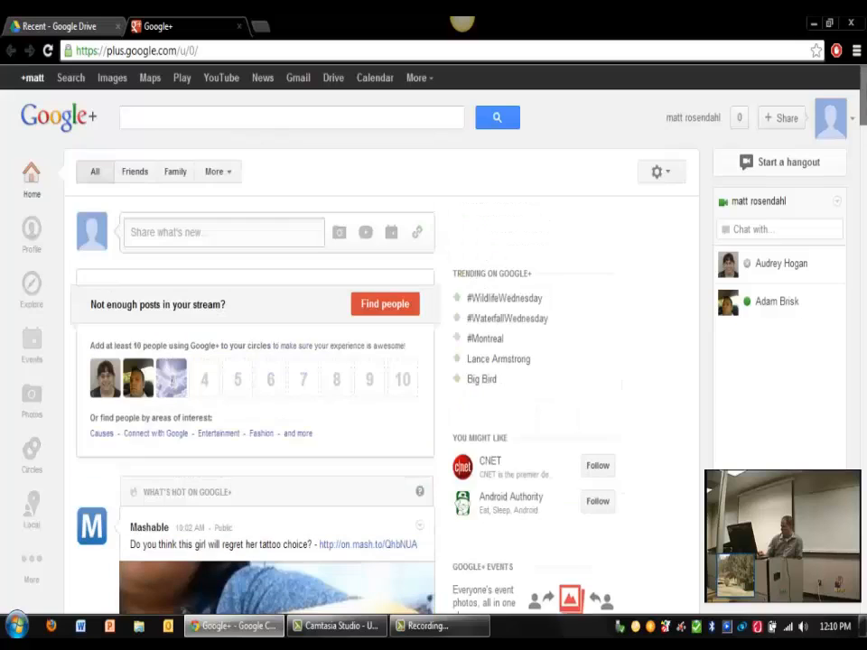
{"action": "left_click", "coordinate": [49, 30]}
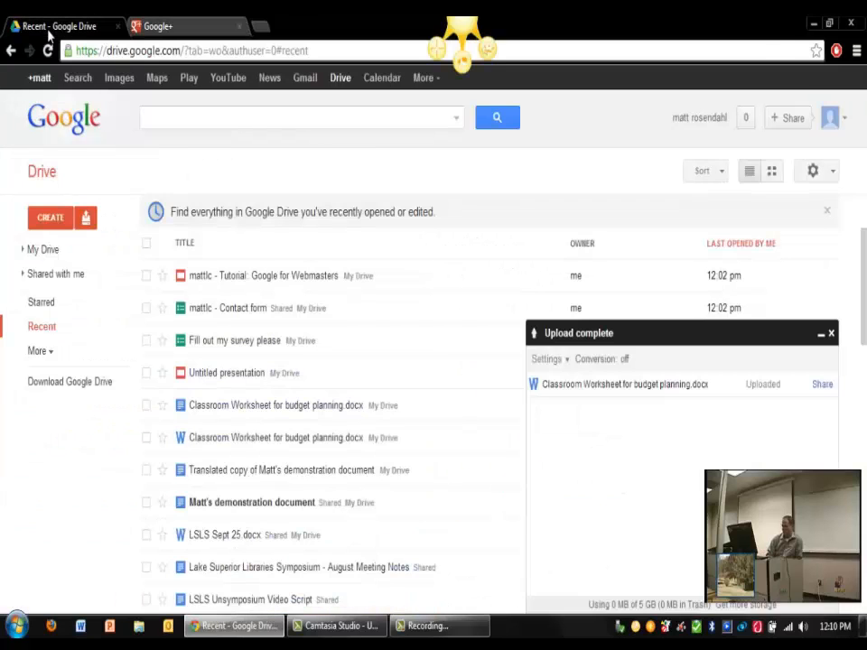